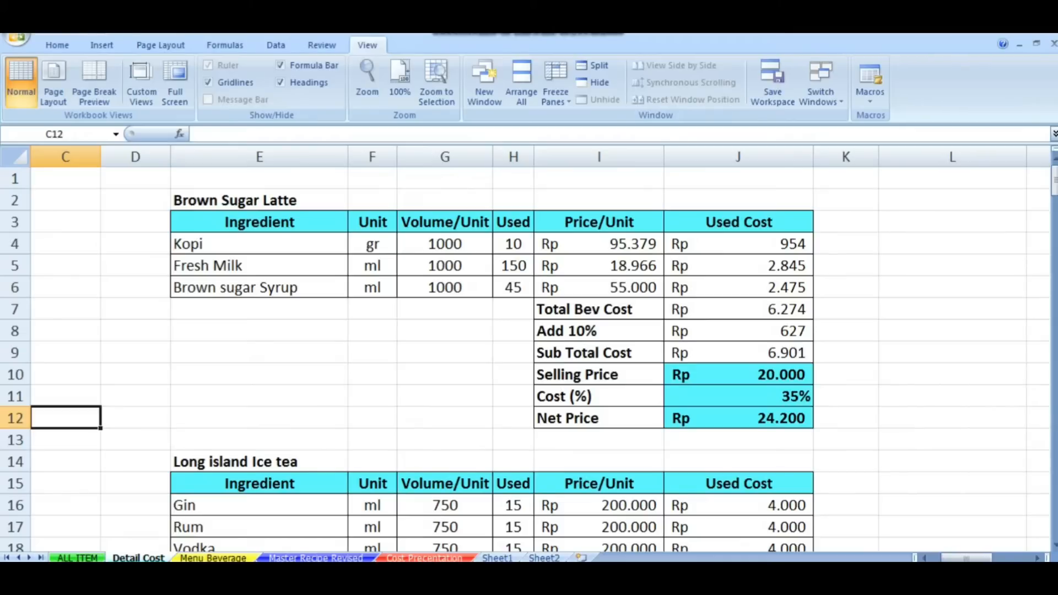
key(Right)
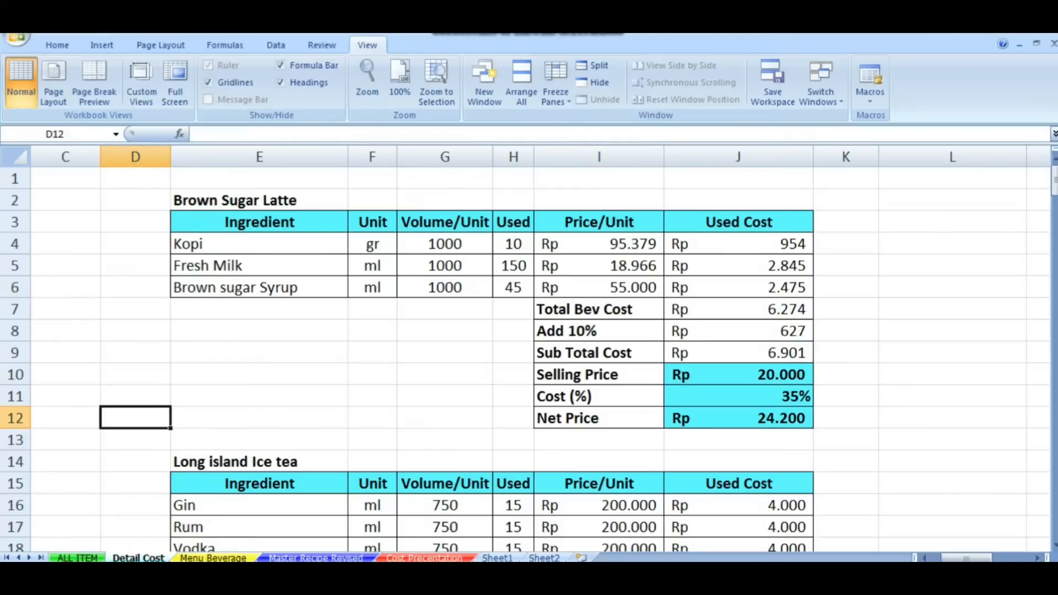
key(Left)
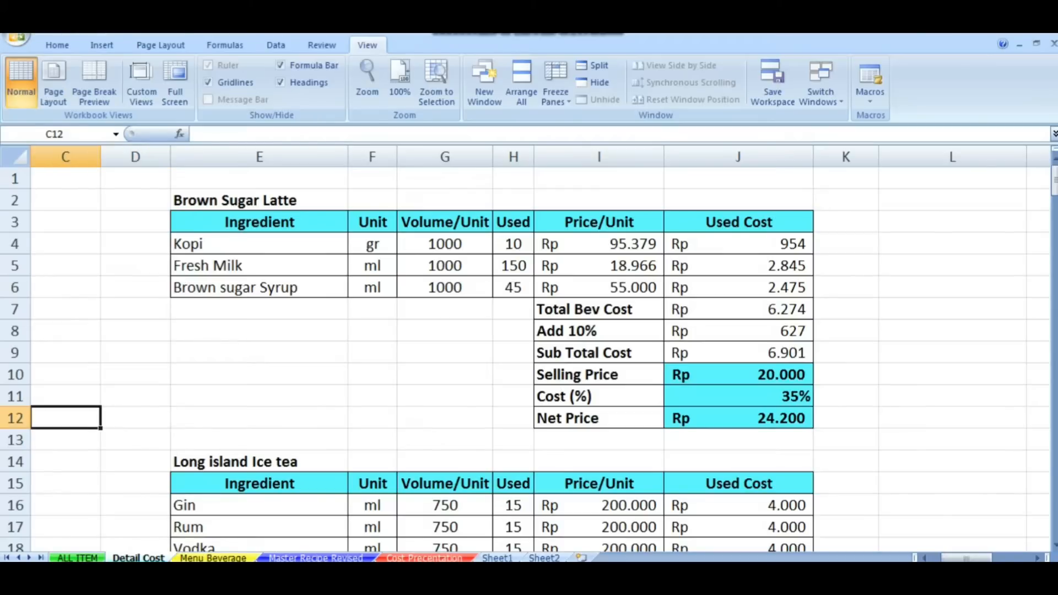
key(Right)
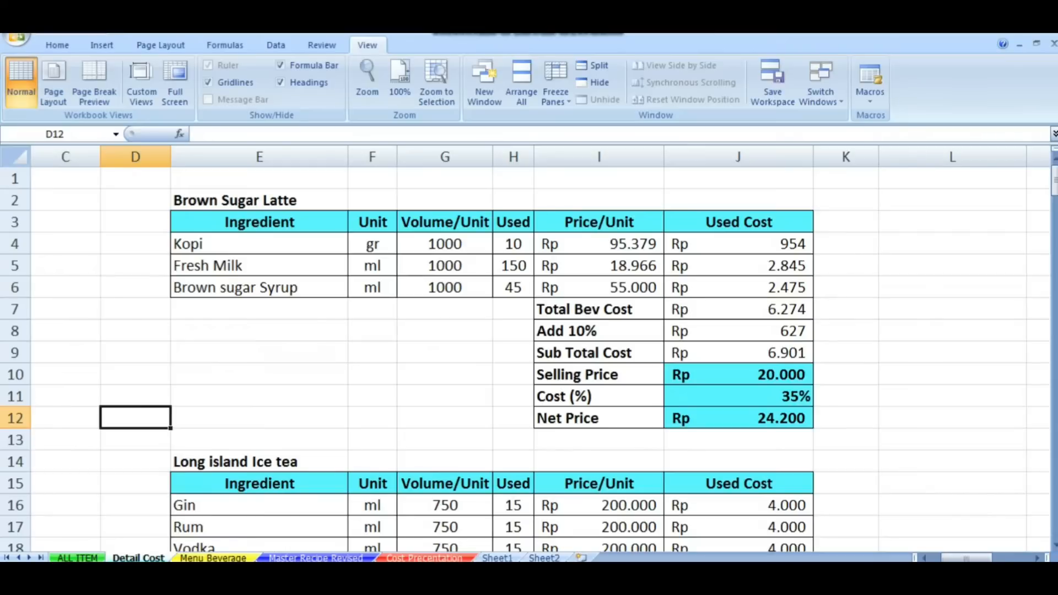
Examine the Brown Sugar Latte ingredient table and its summary rows from Total Bev Cost to Net Price
drag(259, 221, 739, 287)
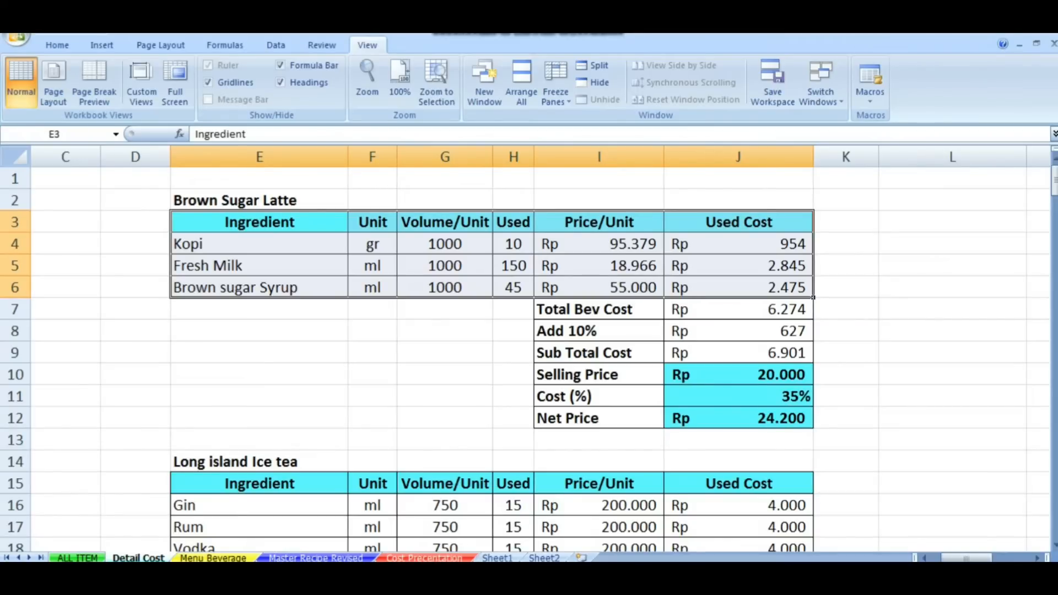
click(595, 309)
right_click(598, 317)
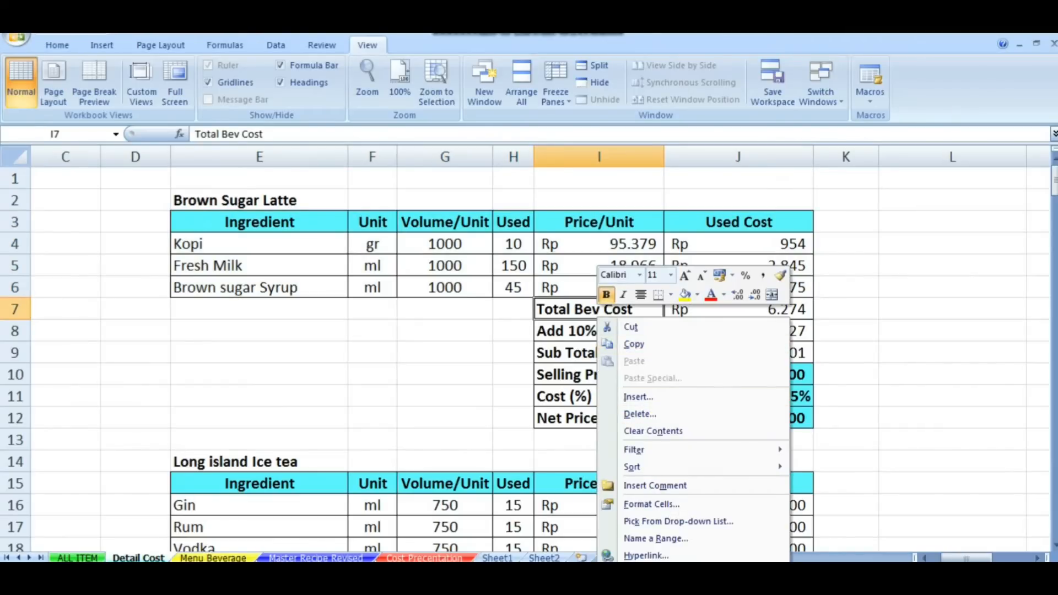
right_click(401, 357)
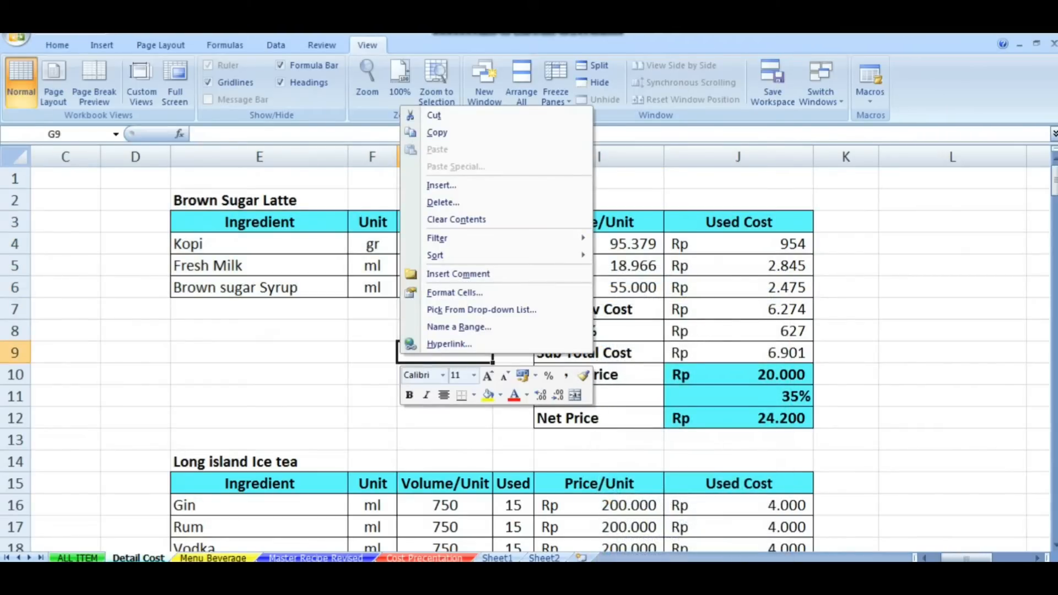
key(Escape)
drag(599, 310, 739, 419)
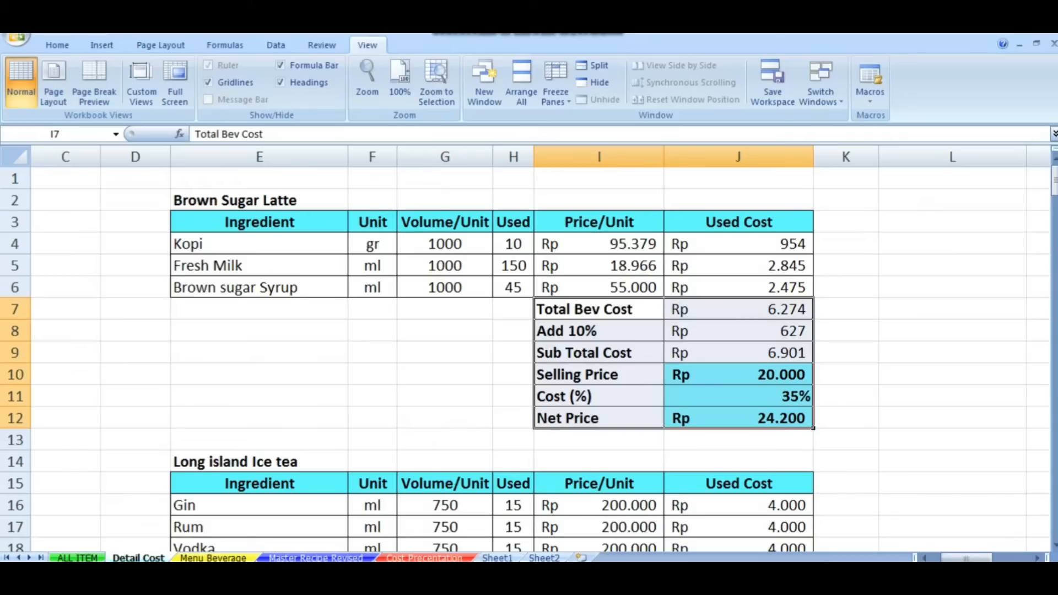
click(260, 375)
click(260, 222)
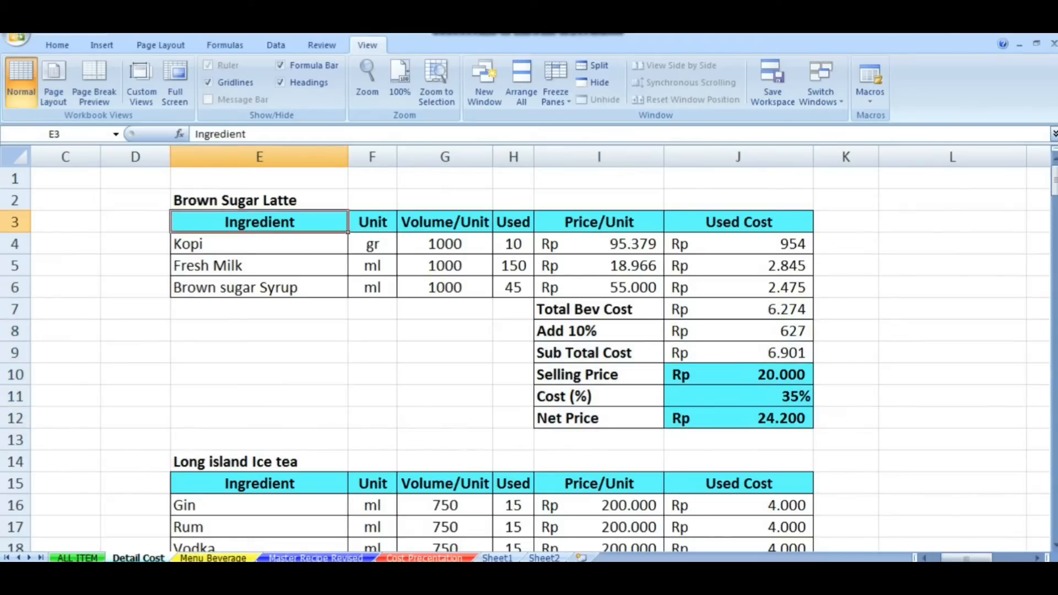
click(259, 244)
click(259, 222)
click(259, 201)
click(259, 222)
click(260, 288)
click(259, 397)
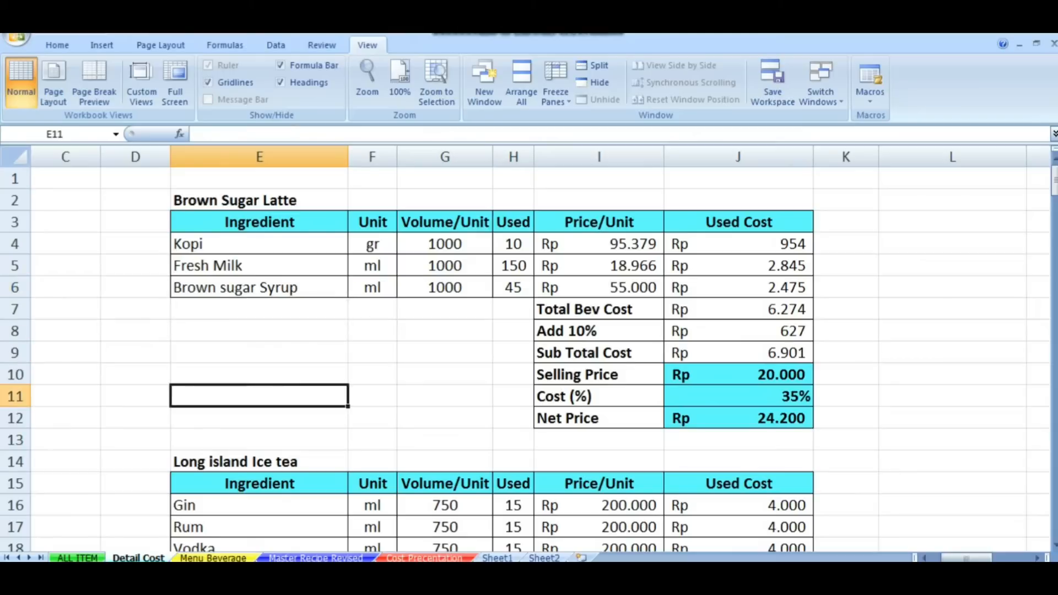
key(Down)
key(Down)
key(Down)
key(Down)
key(Down)
key(Down)
key(Down)
key(Down)
key(Down)
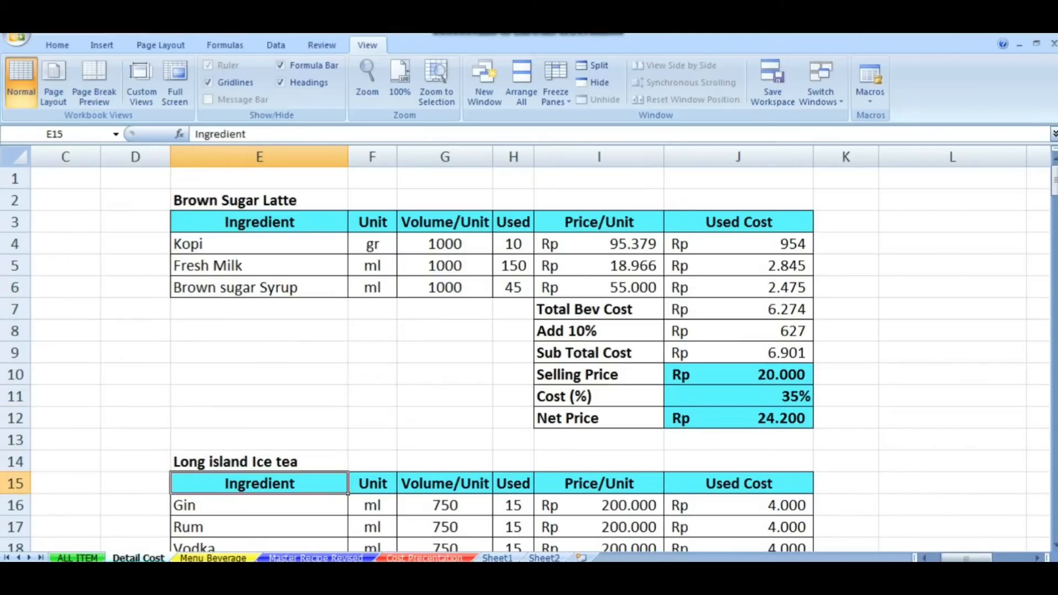
key(Up)
key(Up)
key(Up)
key(Up)
key(Up)
key(Up)
key(Up)
key(Up)
key(Up)
key(Up)
key(Up)
key(Up)
key(Up)
key(Up)
key(Up)
key(Up)
key(Up)
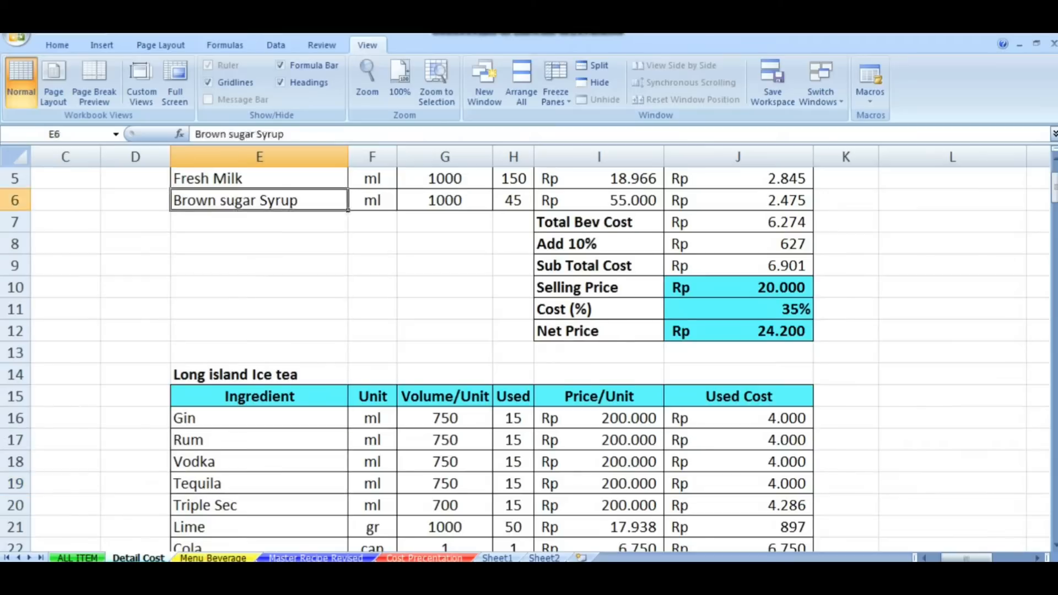
Examine the Kopi row of Brown Sugar Latte from its unit to its Price/Unit formula, down to Total Bev Cost
key(Right)
key(Right)
key(Up)
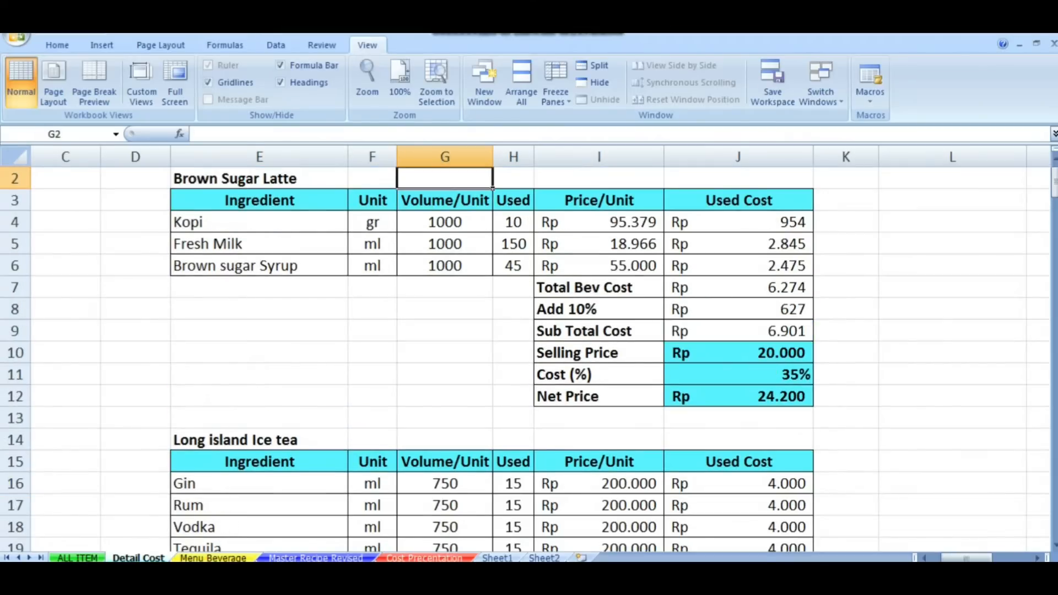
key(Down)
key(Down)
key(Right)
key(Right)
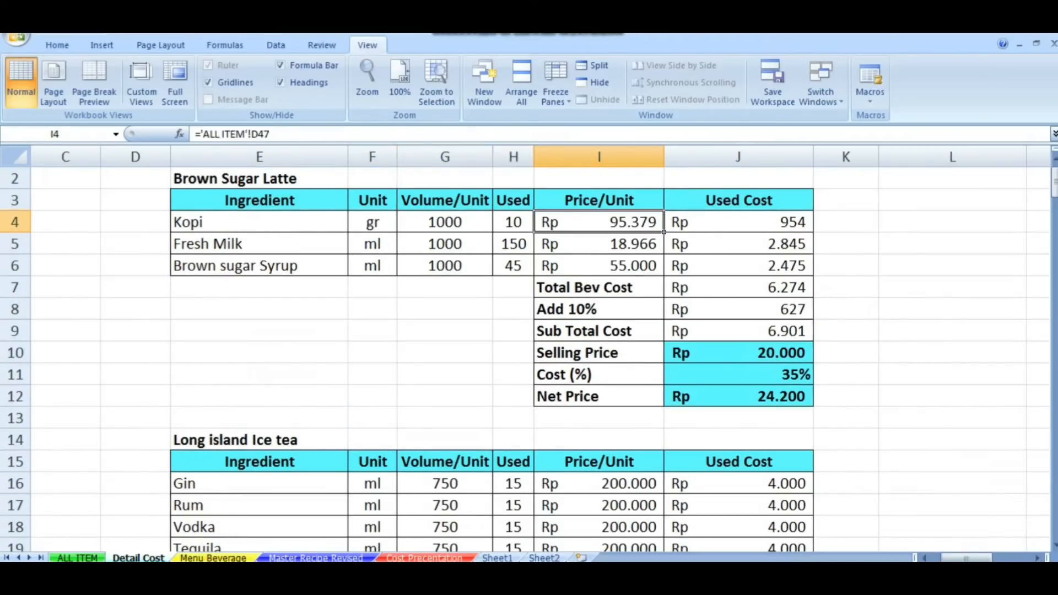
key(Left)
key(Left)
key(Left)
key(Left)
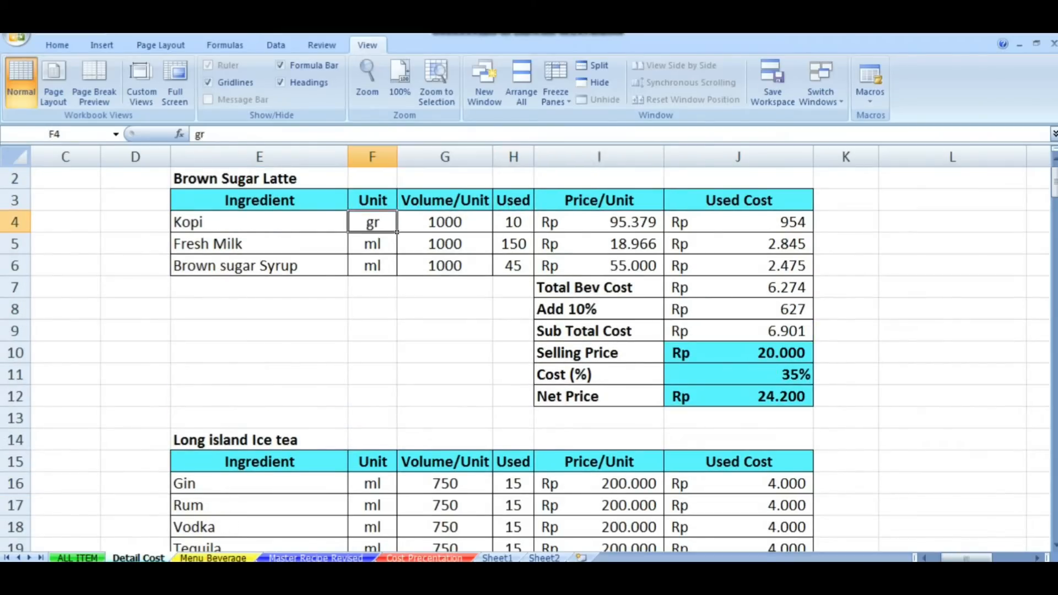
key(Right)
key(Right)
key(Right)
key(Right)
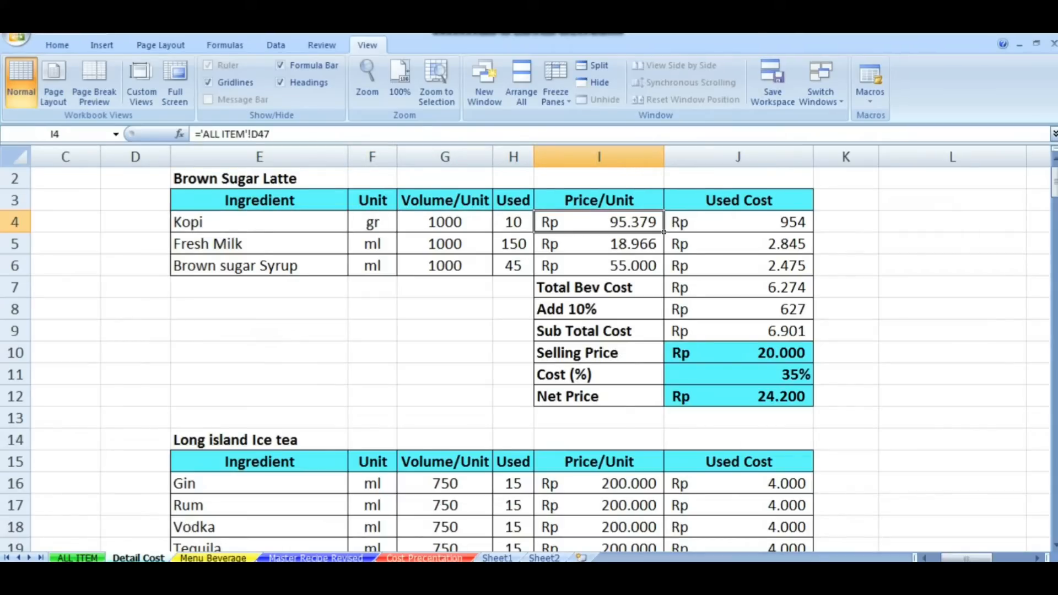
key(Up)
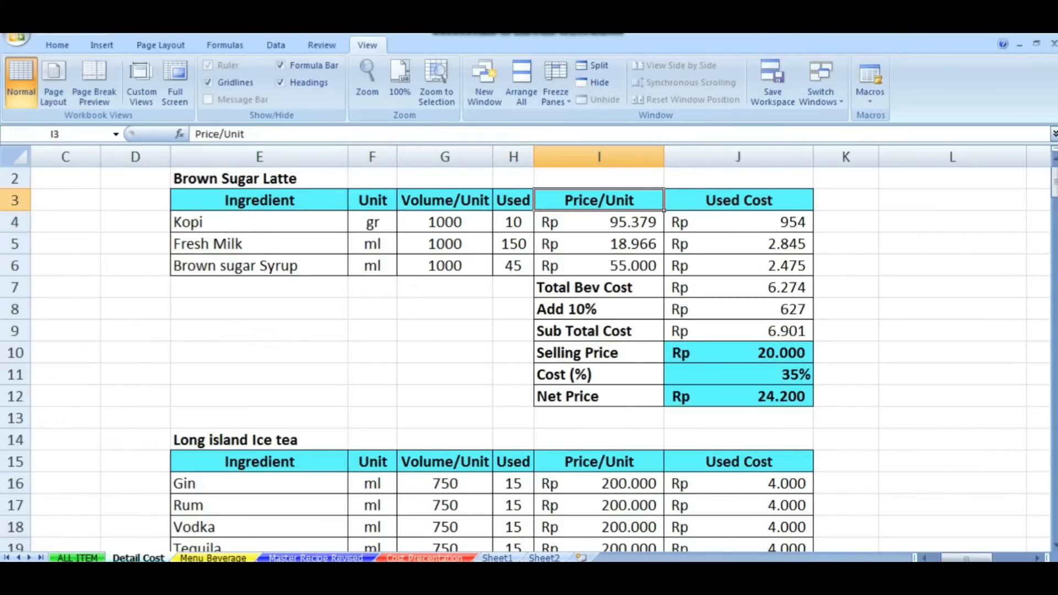
key(Down)
key(Down)
key(Down)
key(Down)
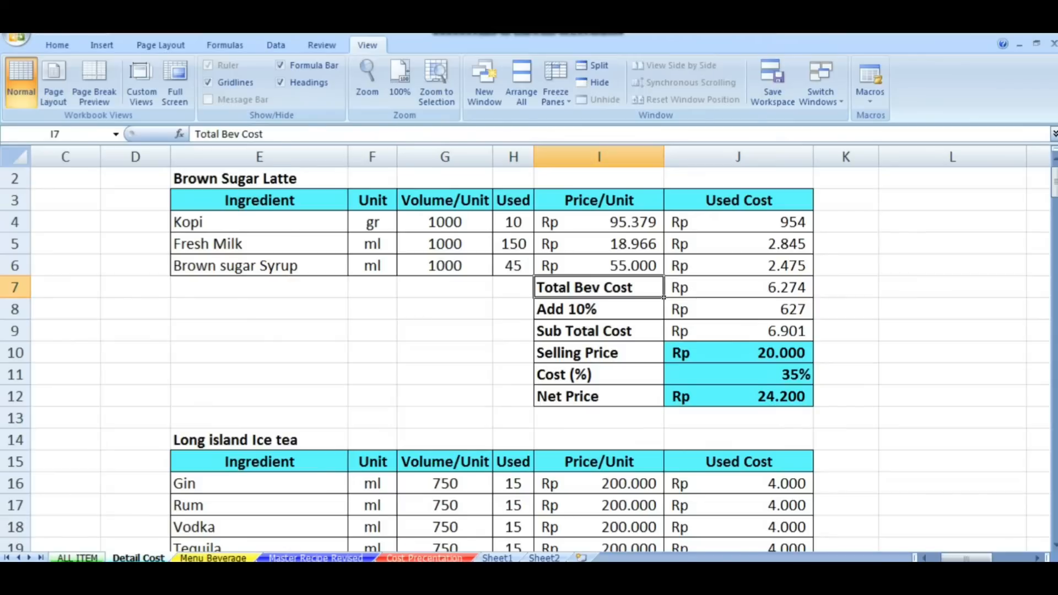
Open the ALL ITEM sheet and examine the UOM and Cost Price columns of the Syrup And Powder list
key(ctrl+Page_Up)
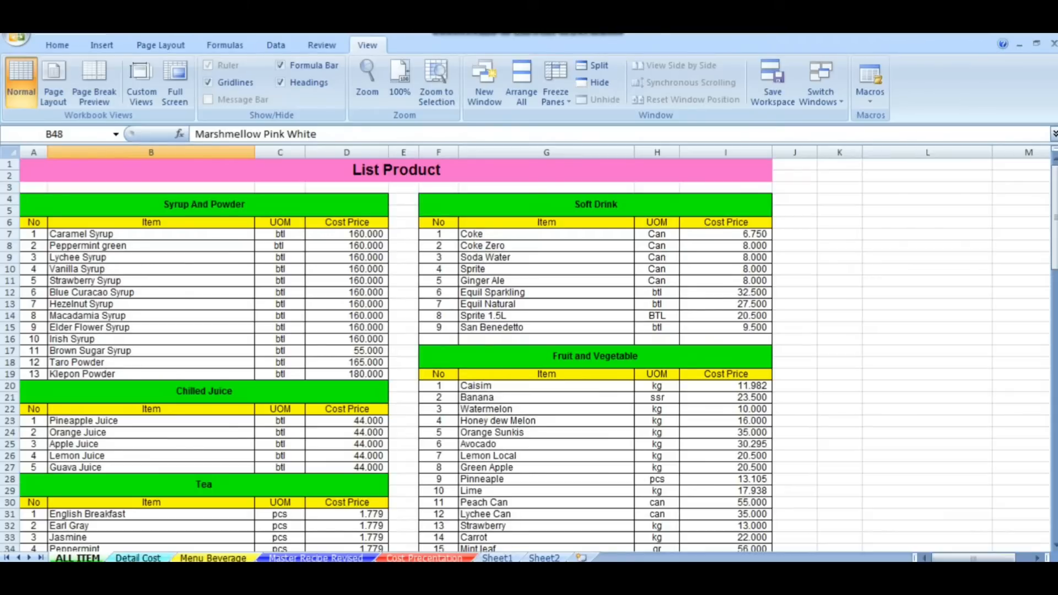
click(280, 223)
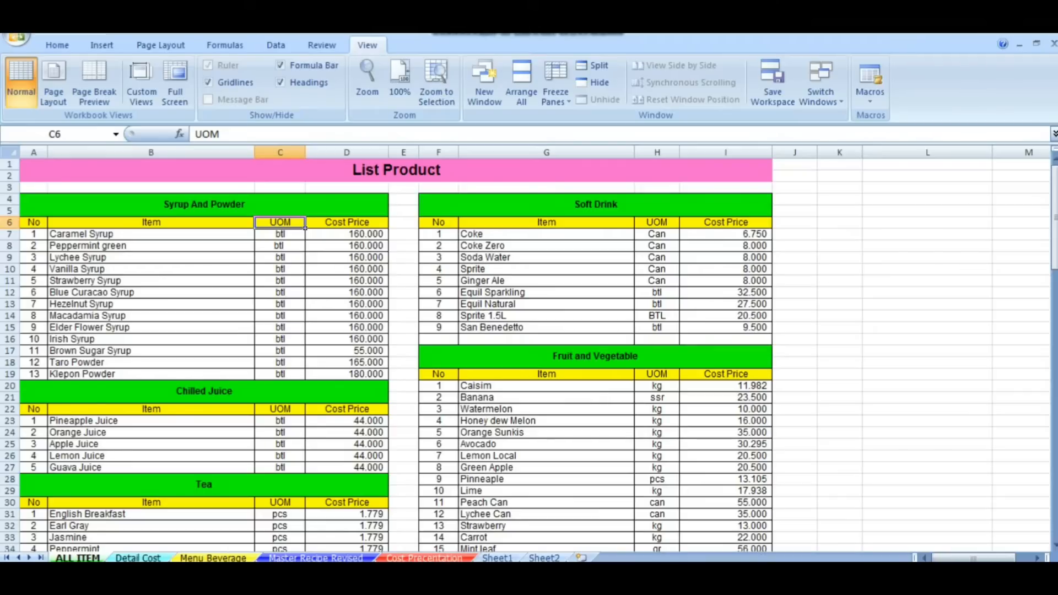
click(346, 223)
click(151, 305)
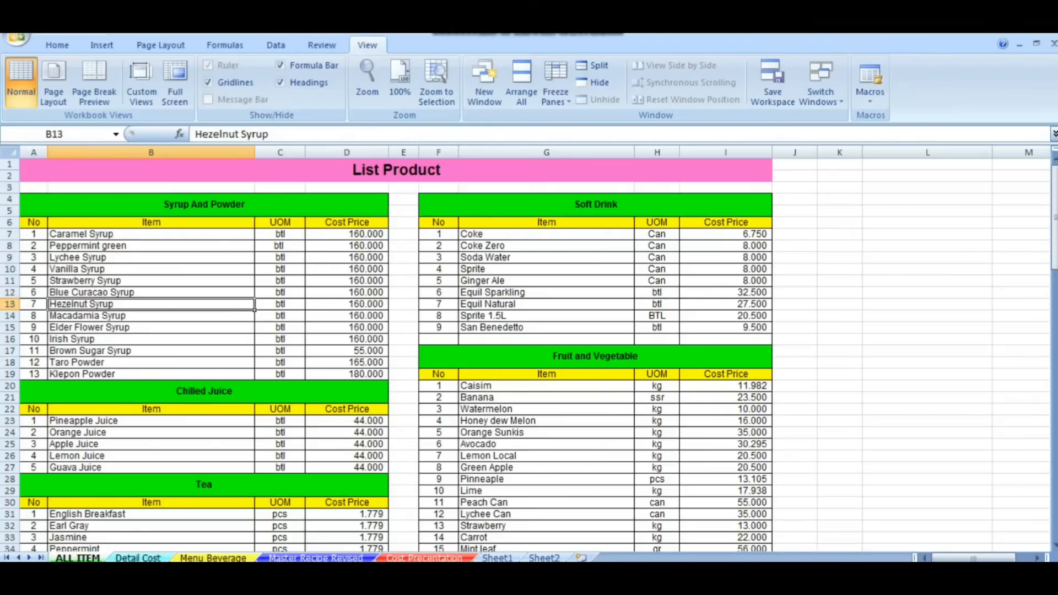
key(Right)
key(Right)
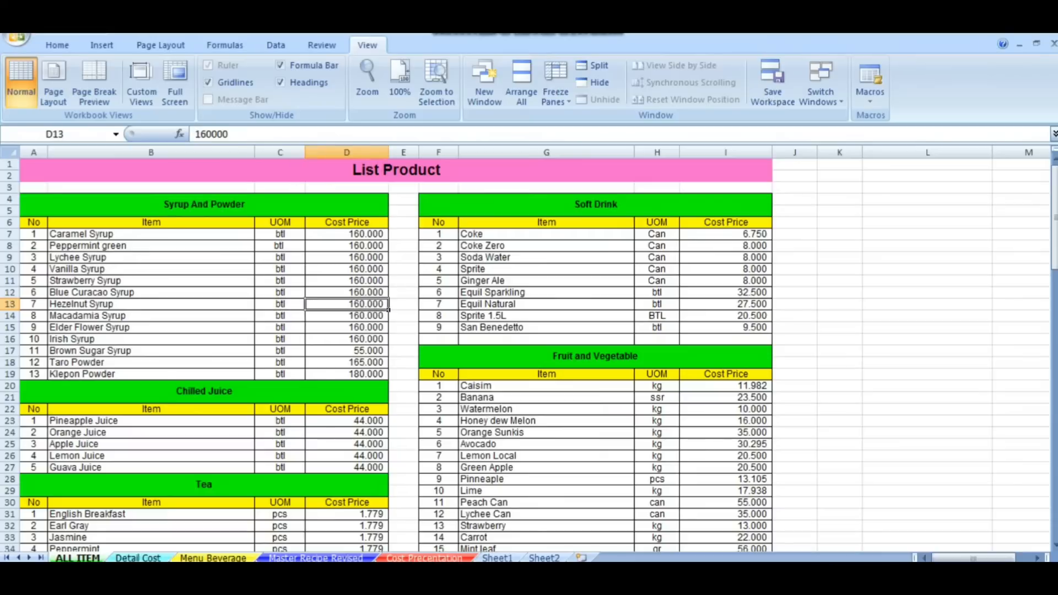
Review the item cost prices in the Chilled Juice, Tea, Miscellaneous, Fruit and Vegetable, and Soft Drink lists
key(Down)
key(Down)
key(Down)
key(Down)
key(Down)
key(Down)
key(Down)
key(Down)
key(Down)
key(Down)
key(Down)
key(Down)
key(Down)
key(Down)
key(Down)
key(Down)
key(Down)
key(Down)
key(Down)
key(Down)
key(Down)
key(Down)
key(Down)
key(Down)
key(Down)
key(Down)
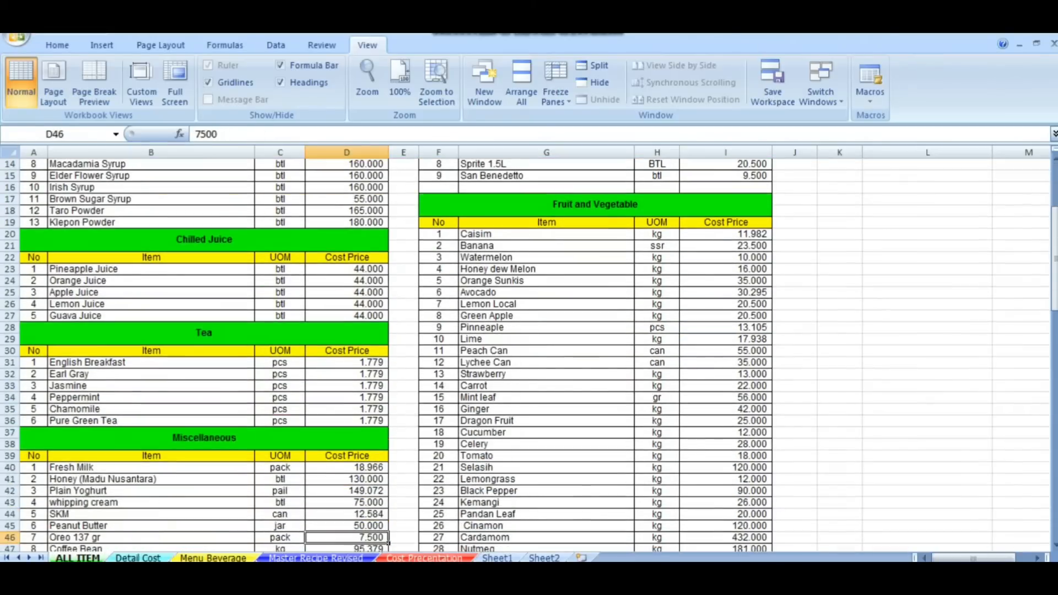
key(Up)
key(Up)
key(Up)
key(Up)
key(Up)
key(Up)
key(Up)
key(Up)
key(Up)
key(Up)
key(Up)
key(Up)
key(Up)
key(Up)
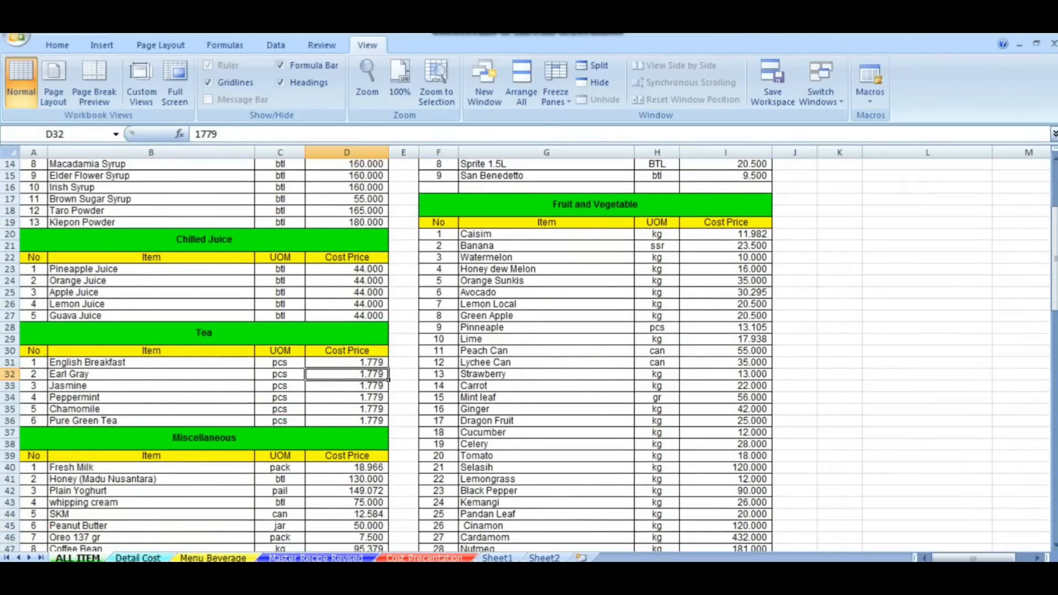
key(Right)
key(Right)
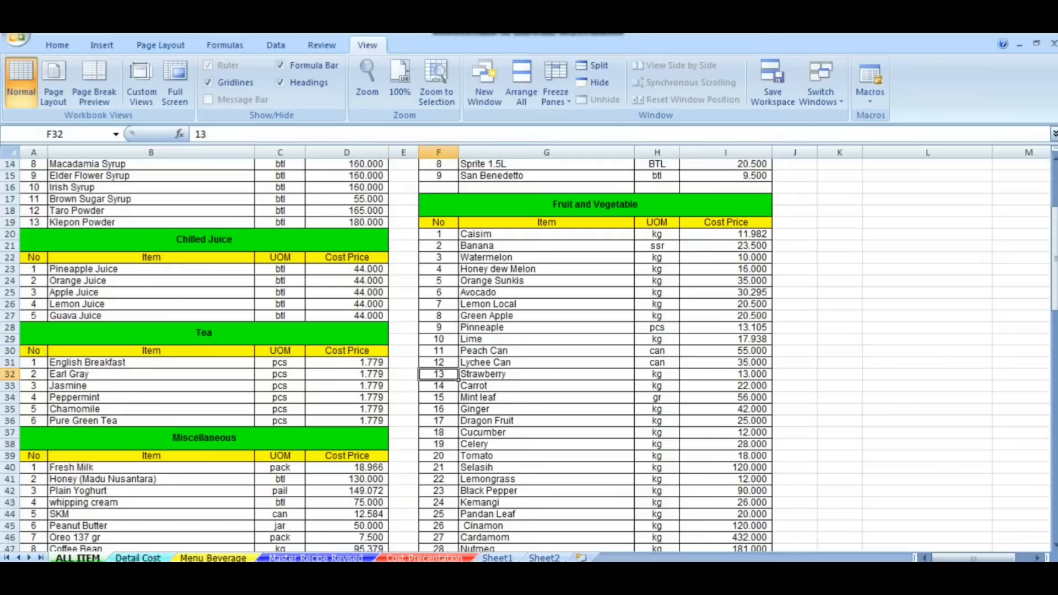
key(Right)
key(Up)
key(Up)
key(Up)
key(Up)
key(Up)
key(Up)
key(Up)
key(Up)
key(Up)
key(Up)
key(Up)
key(Up)
key(Up)
key(Up)
key(Up)
key(Up)
key(Up)
key(Up)
key(Up)
key(Up)
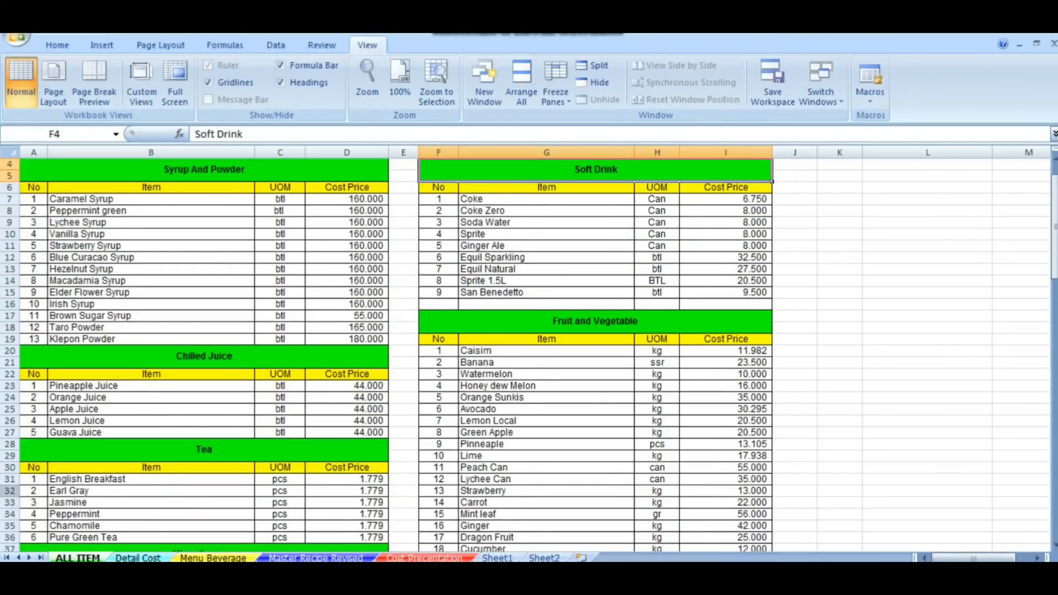
Return to the Detail Cost sheet and examine the Brown Sugar Latte's ingredient names and Unit column
key(ctrl+Page_Down)
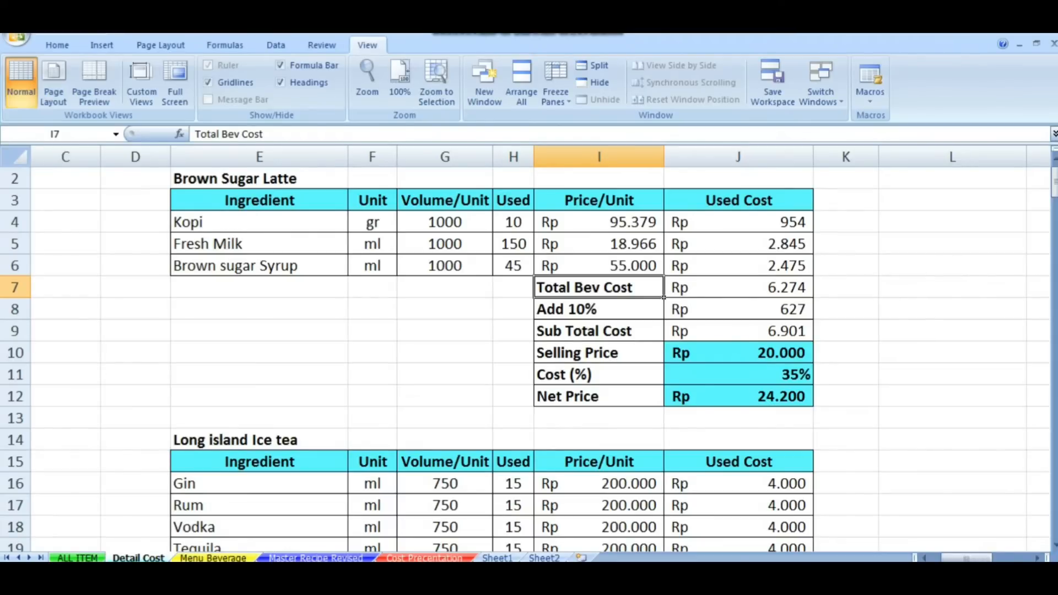
click(260, 200)
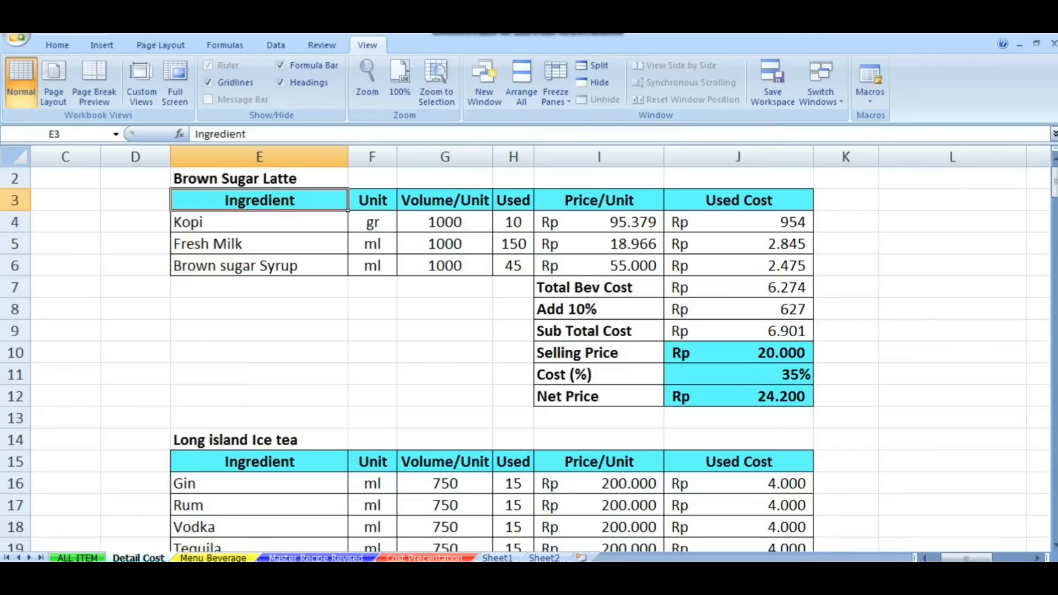
key(Right)
key(Left)
key(Down)
key(shift+Down)
key(shift+Down)
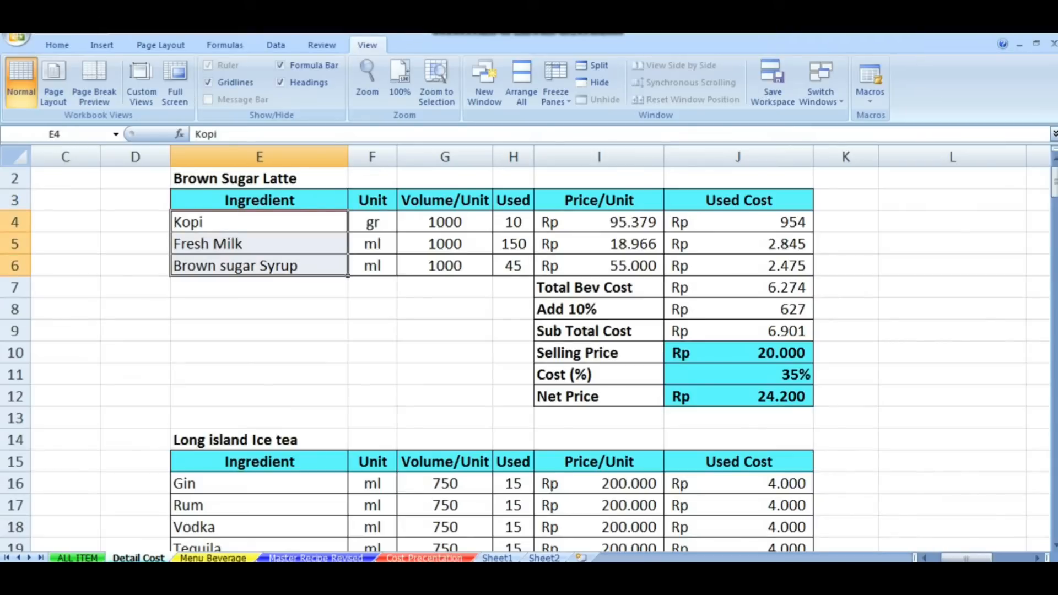
key(Right)
key(Up)
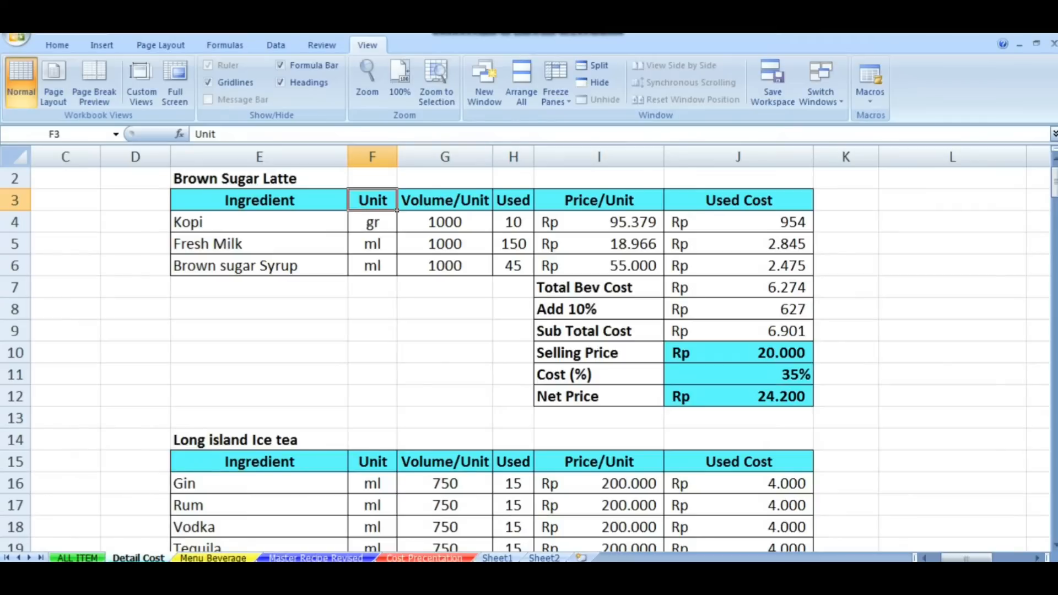
Examine the Volume/Unit column and compare Kopi's unit, volume per unit and used amount in Brown Sugar Latte
click(445, 200)
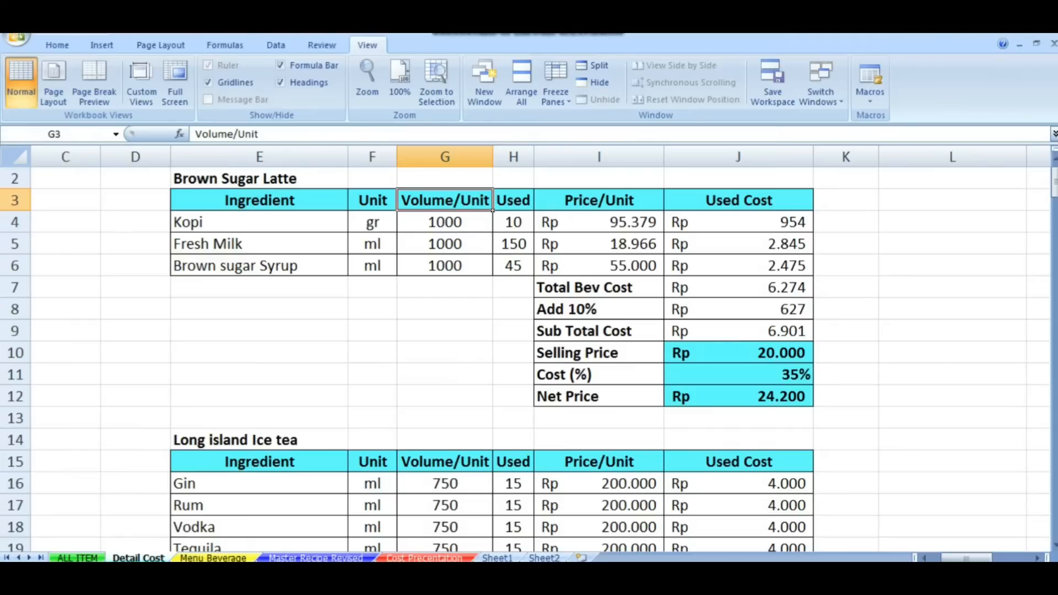
click(444, 222)
click(372, 222)
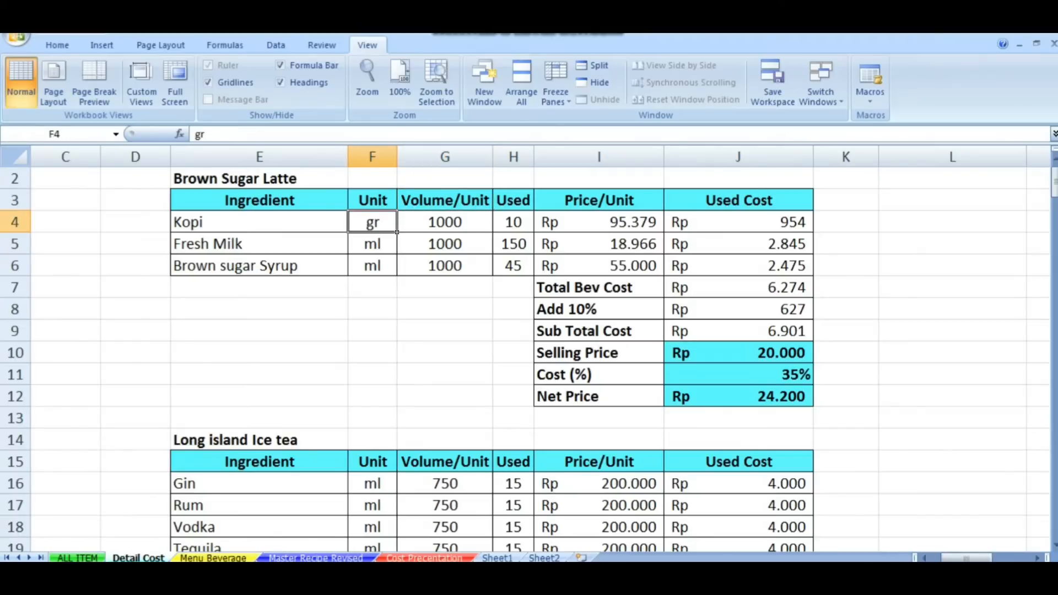
click(445, 222)
click(373, 222)
click(444, 223)
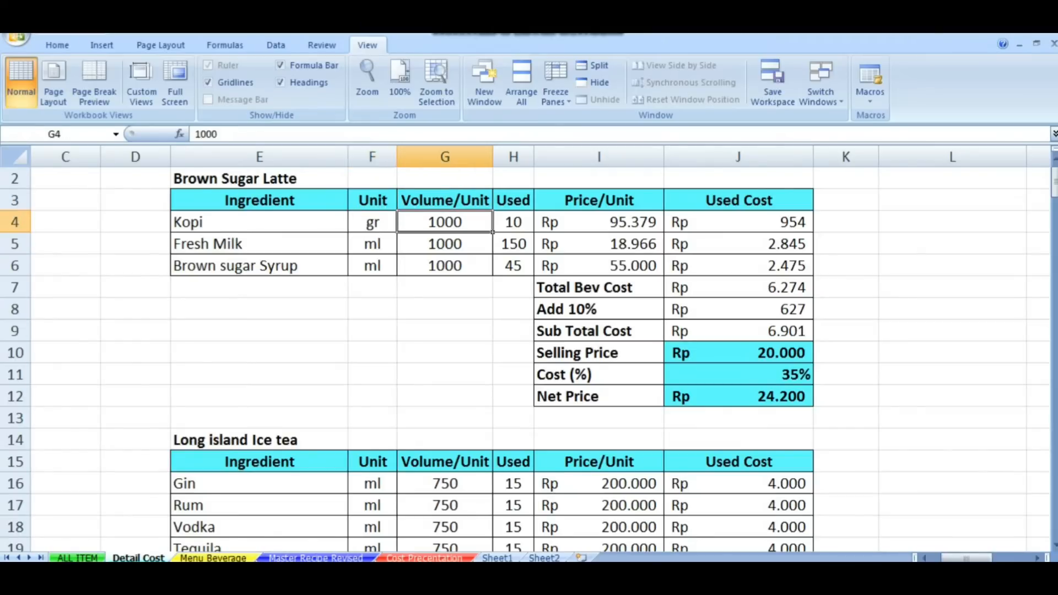
click(373, 222)
click(259, 222)
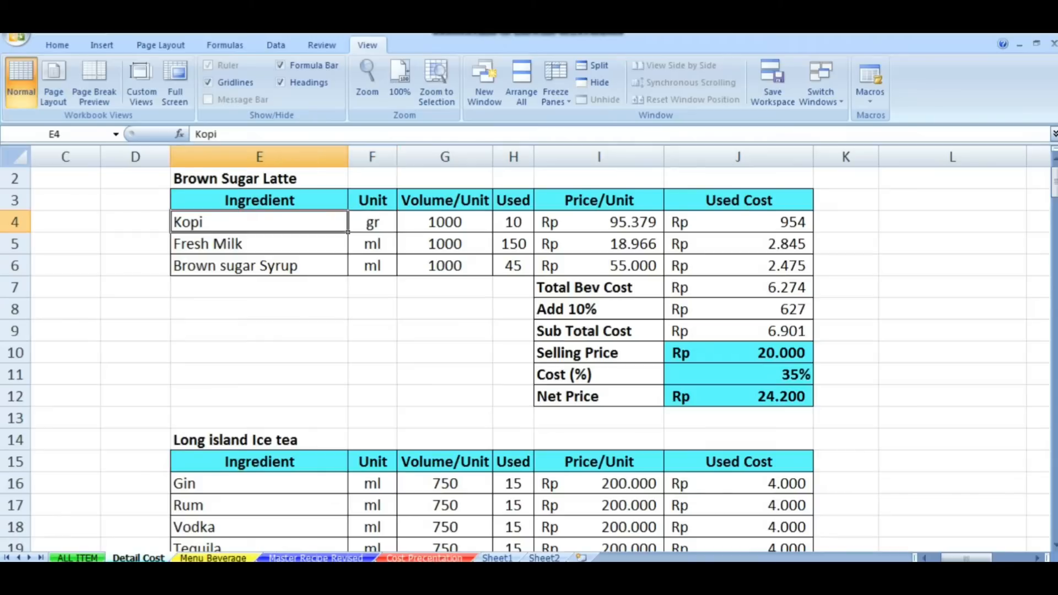
click(373, 222)
click(445, 222)
click(513, 222)
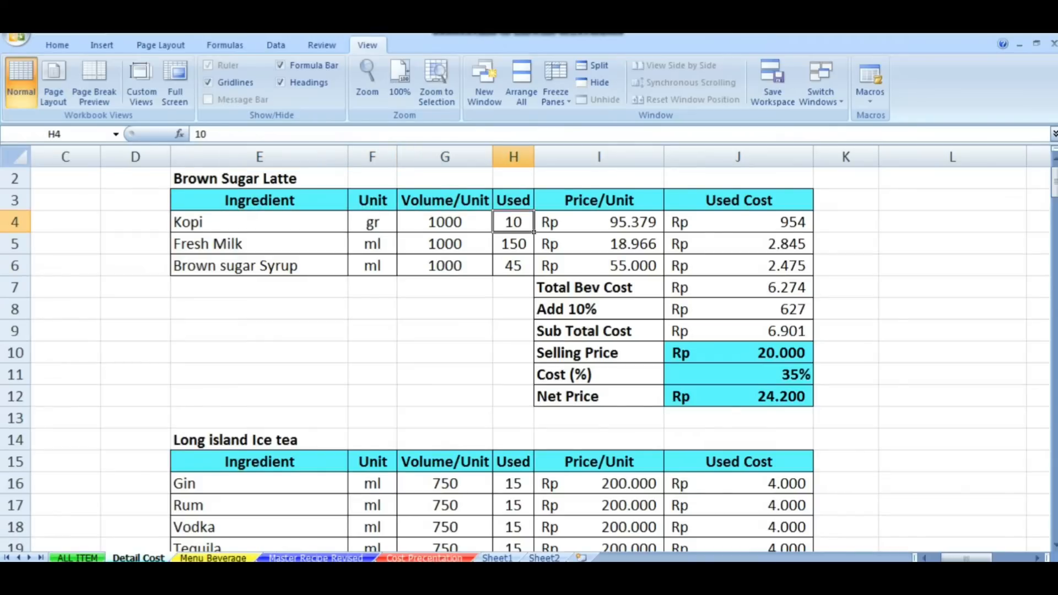
click(444, 222)
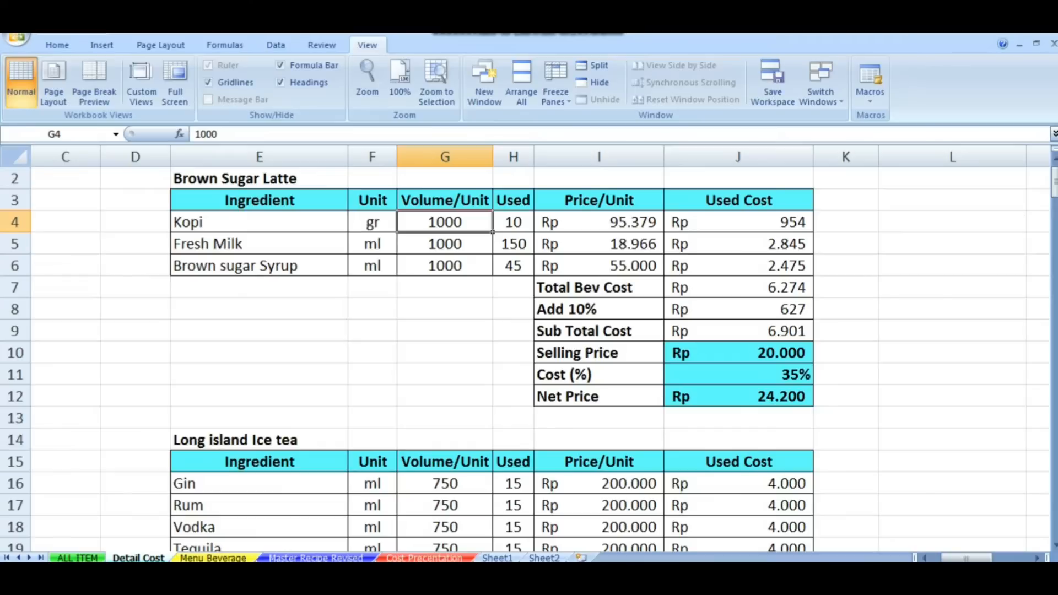
Examine the Used amounts of Kopi and Fresh Milk in Brown Sugar Latte, relating Kopi's amount to its unit
click(514, 222)
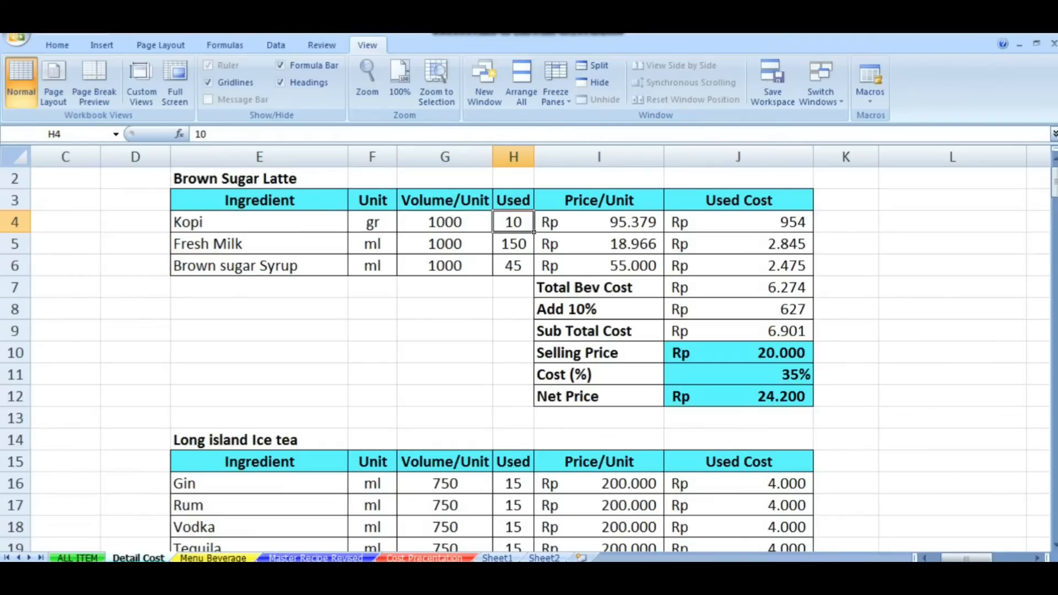
key(Left)
key(Left)
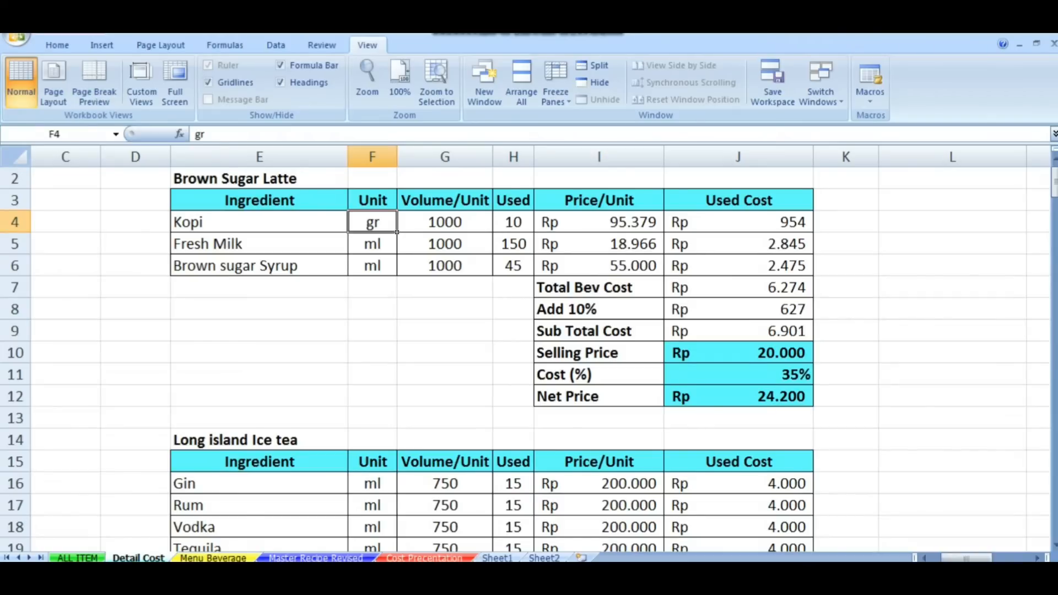
key(Right)
key(Right)
key(Up)
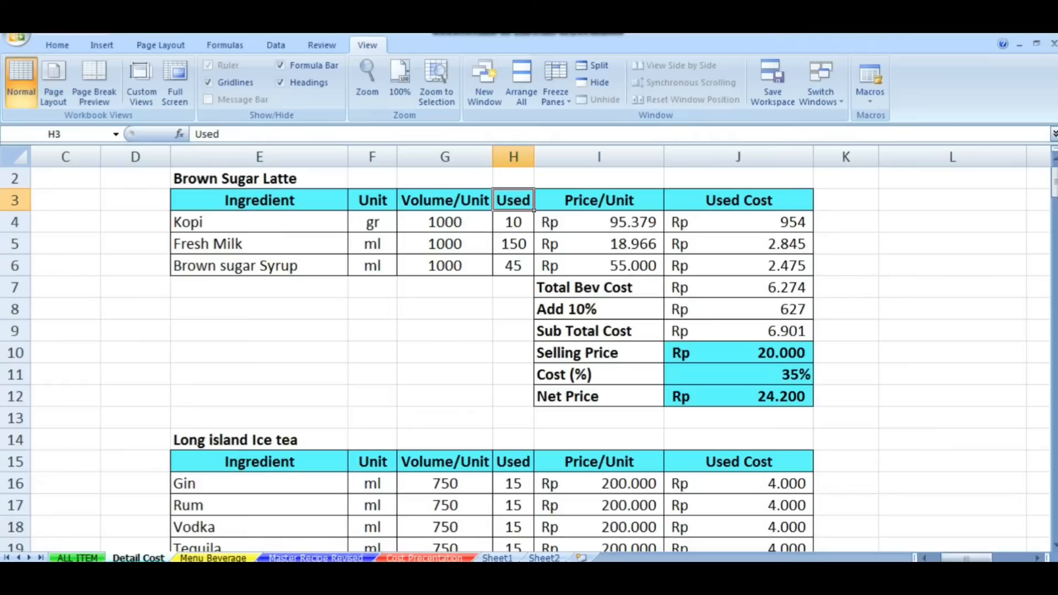
key(Down)
key(Down)
key(Down)
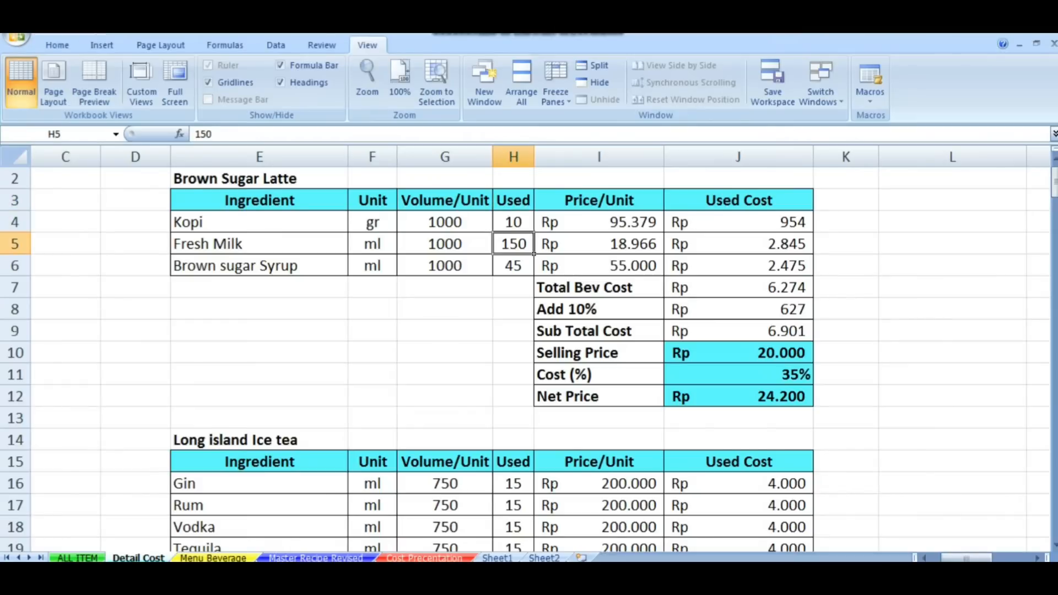
key(Up)
key(Up)
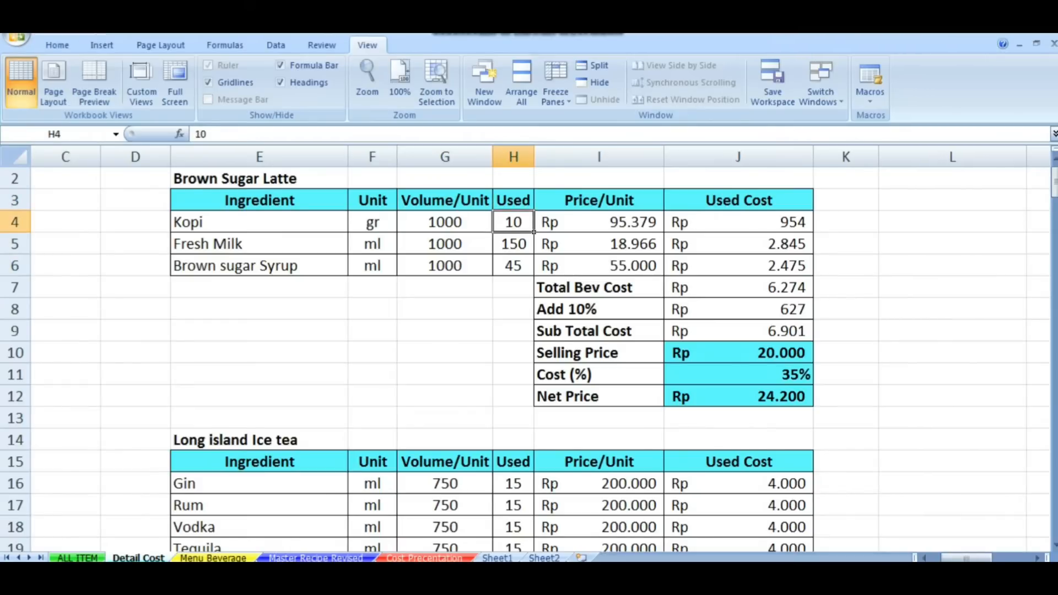
Inspect the Price/Unit references of Kopi and Fresh Milk, checking the ALL ITEM sheet they draw from
key(Down)
key(Right)
key(Up)
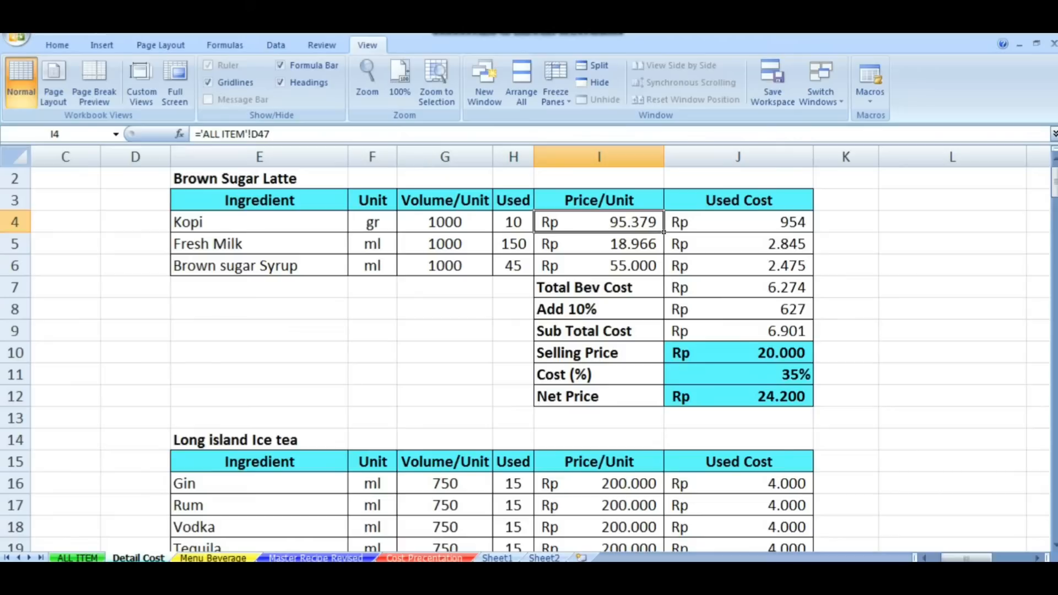
click(259, 223)
click(444, 222)
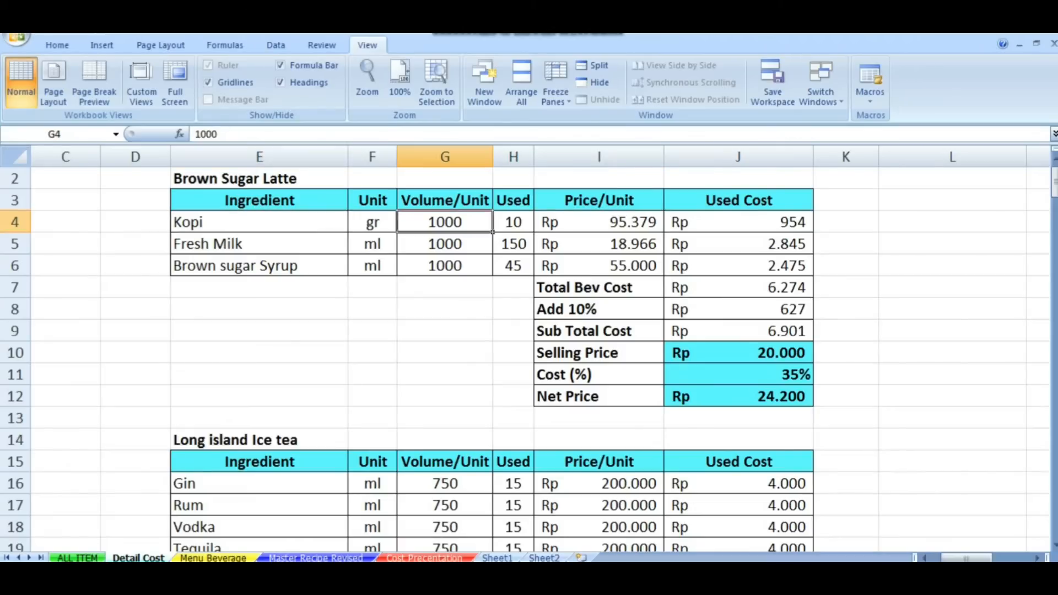
click(600, 222)
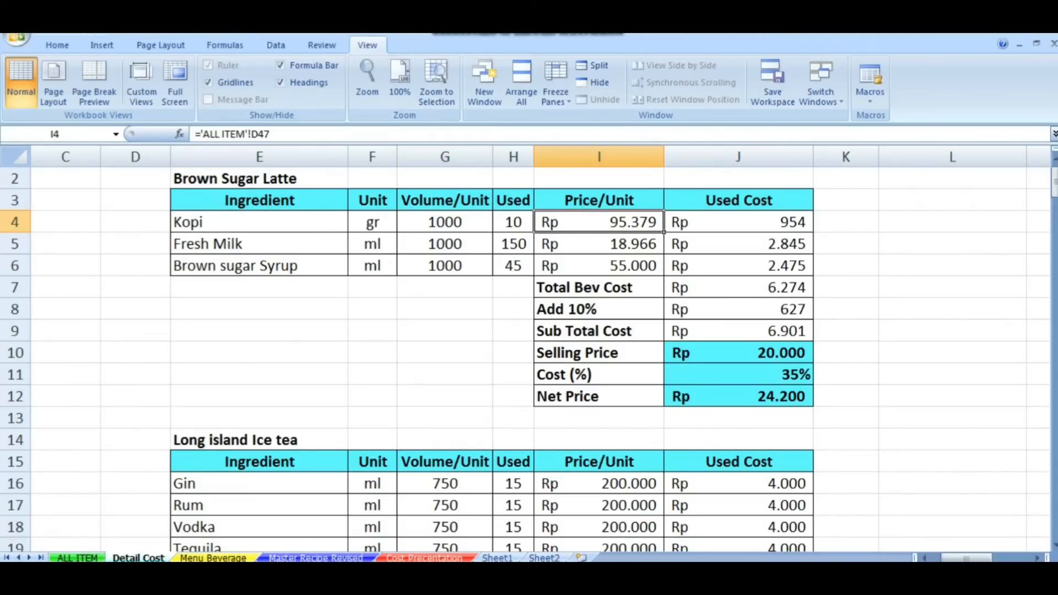
click(663, 253)
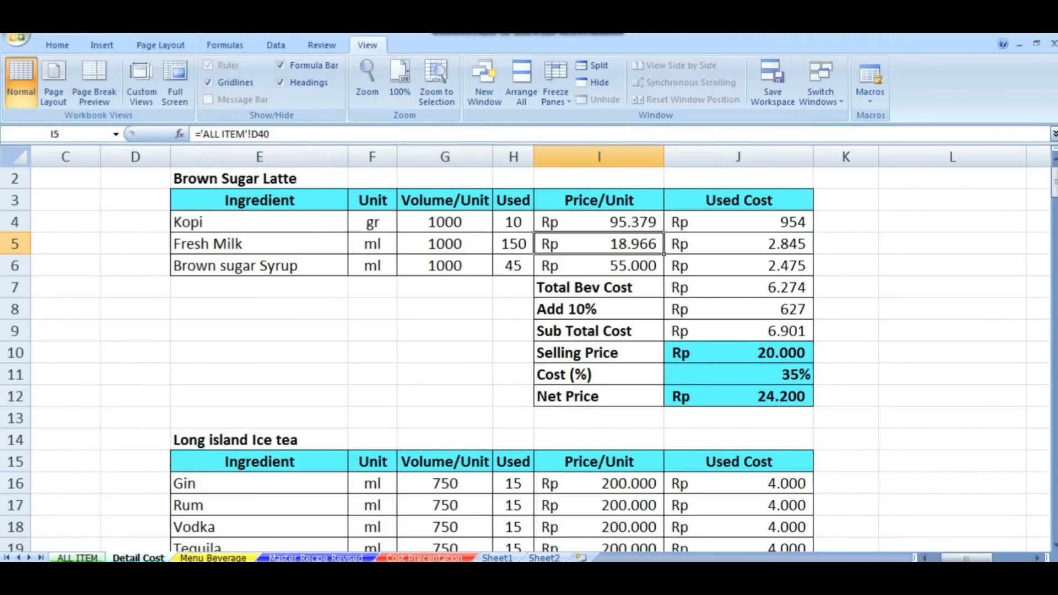
key(ctrl+Page_Up)
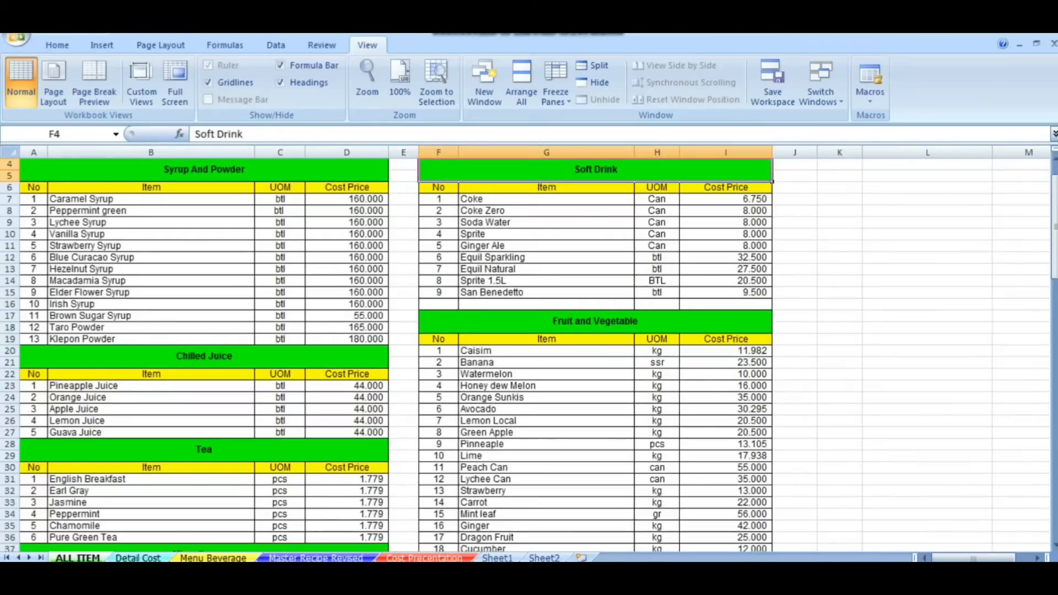
key(ctrl+Page_Down)
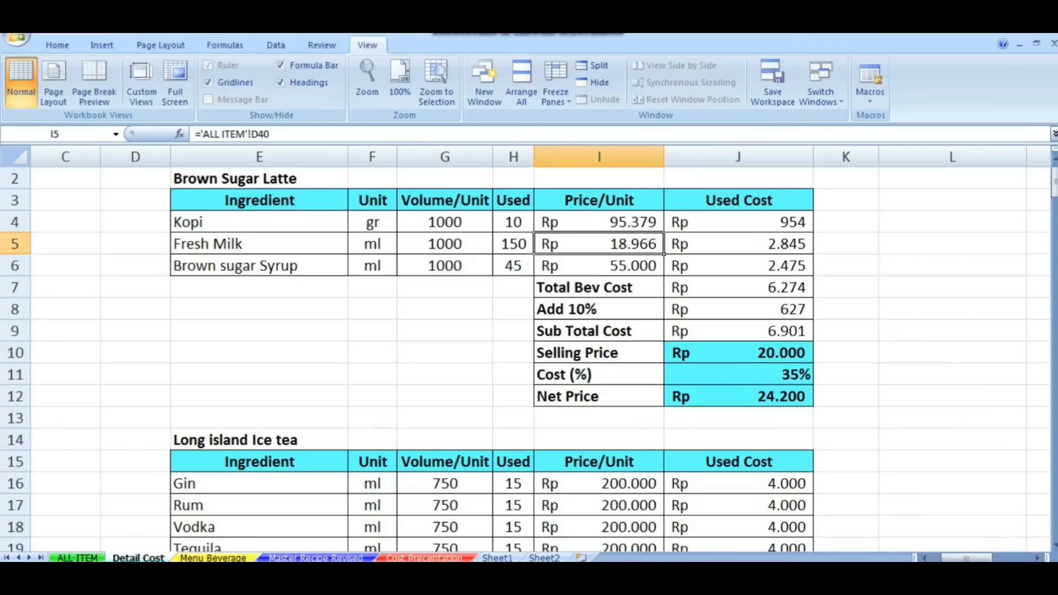
click(599, 222)
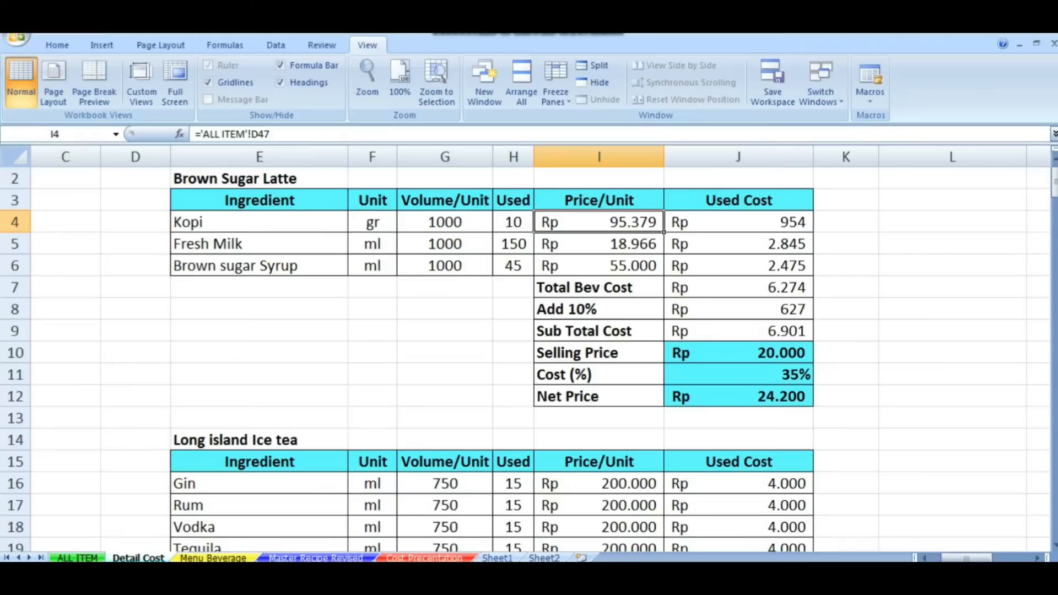
Clear the Price/Unit cells of Kopi and Fresh Milk (I4 and I5) in the Brown Sugar Latte table
drag(599, 265, 599, 222)
click(663, 231)
key(Delete)
key(Down)
key(Delete)
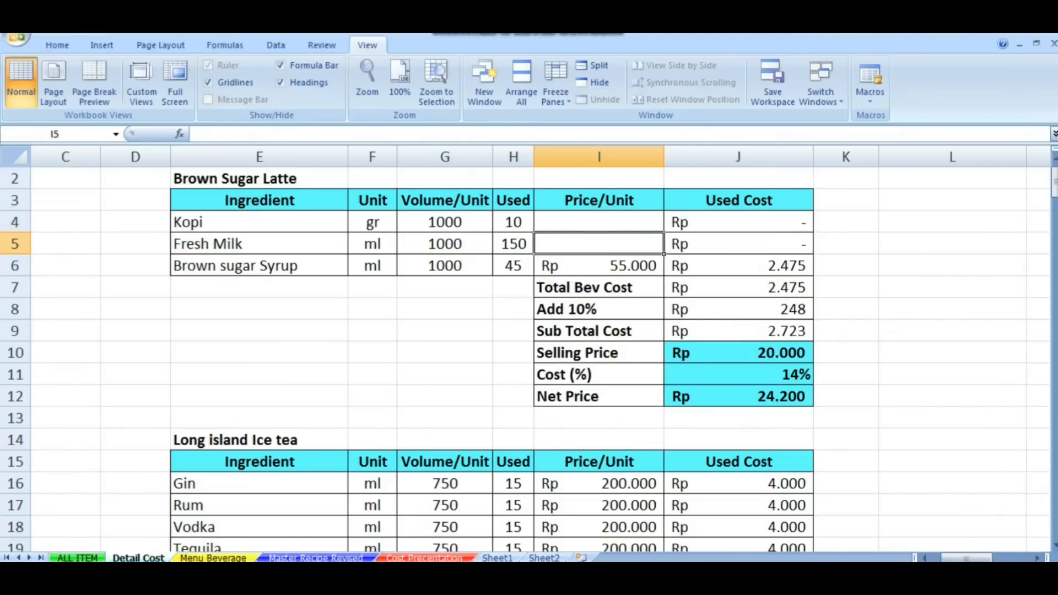
Link Kopi's Price/Unit in I4 to the Coffee Bean cost price in cell D47 of the ALL ITEM sheet
key(Up)
text(=)
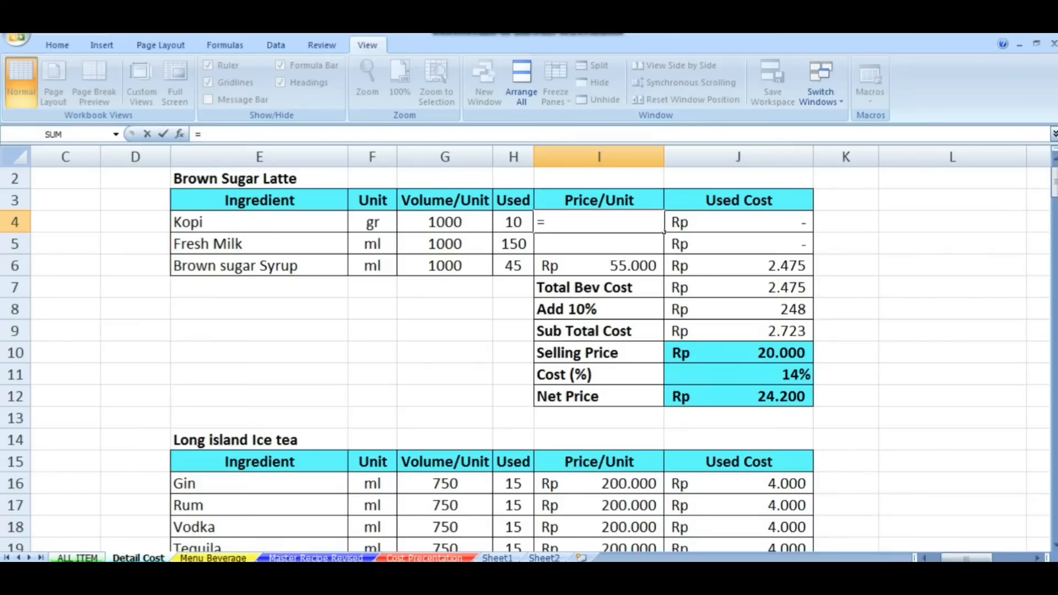
click(78, 558)
drag(1055, 209, 1055, 293)
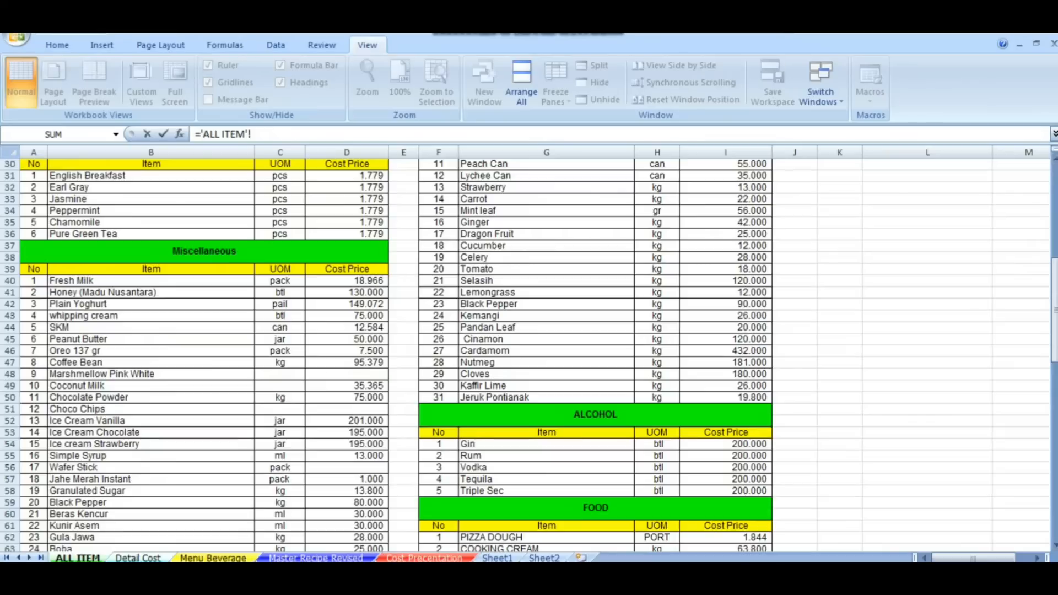
click(347, 363)
key(Escape)
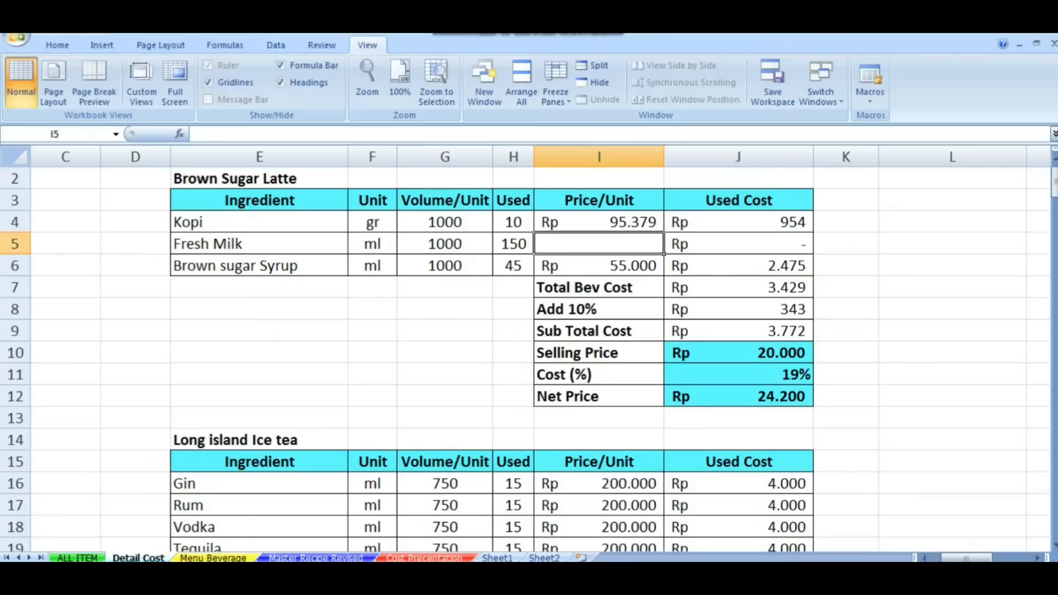
Link Fresh Milk's Price/Unit in I5 to the Fresh Milk cost price with ='ALL ITEM'!D40
text(=)
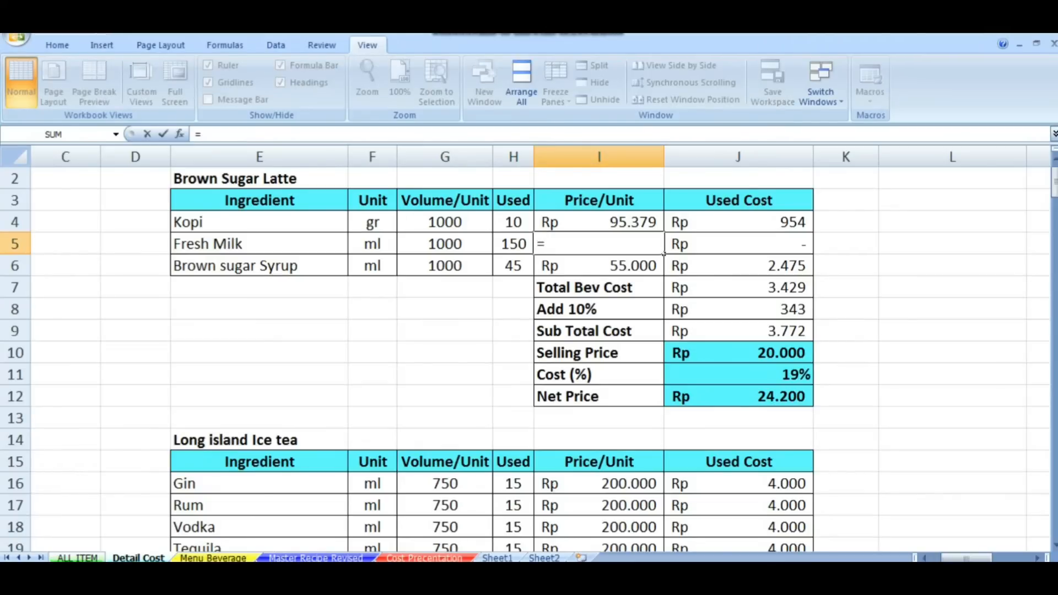
click(77, 558)
click(347, 281)
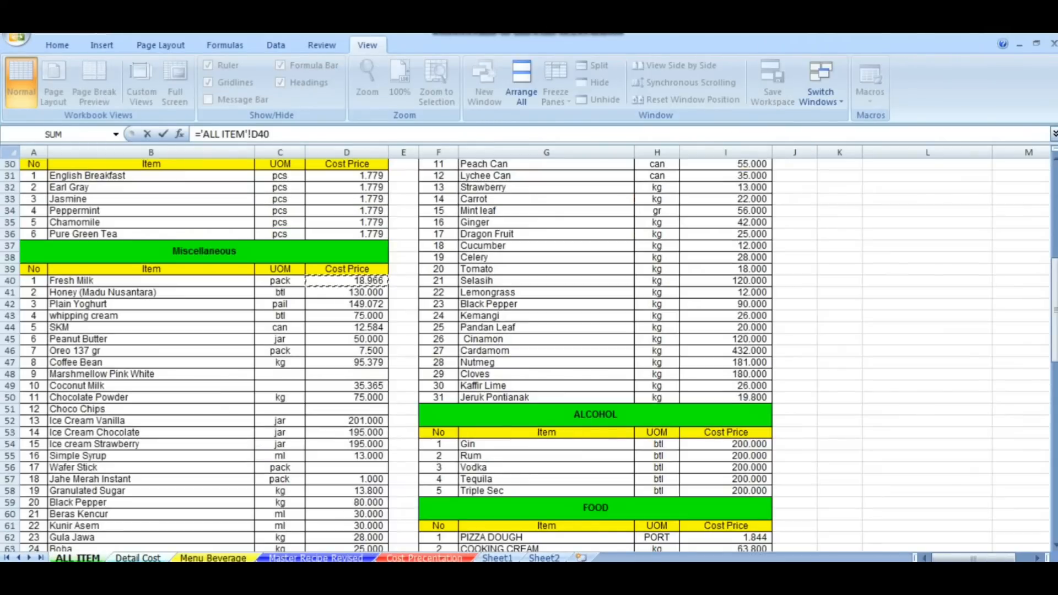
key(Return)
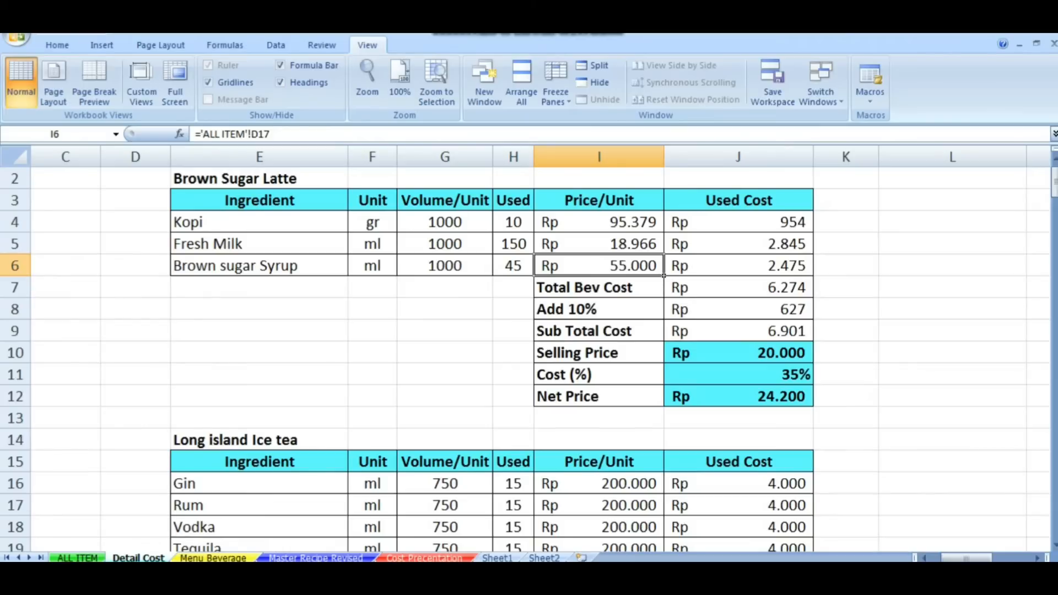
Review the cost prices around the Miscellaneous list on the ALL ITEM sheet, then return to the Detail Cost sheet
key(ctrl+Page_Up)
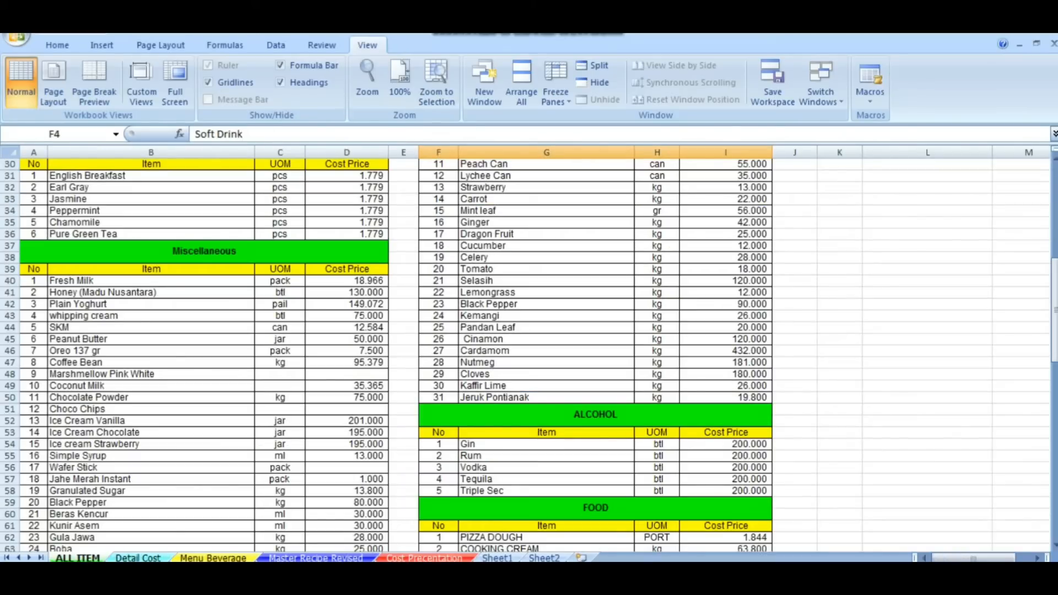
mouse_move(1055, 308)
mouse_down()
mouse_move(1055, 356)
mouse_move(1055, 302)
mouse_up()
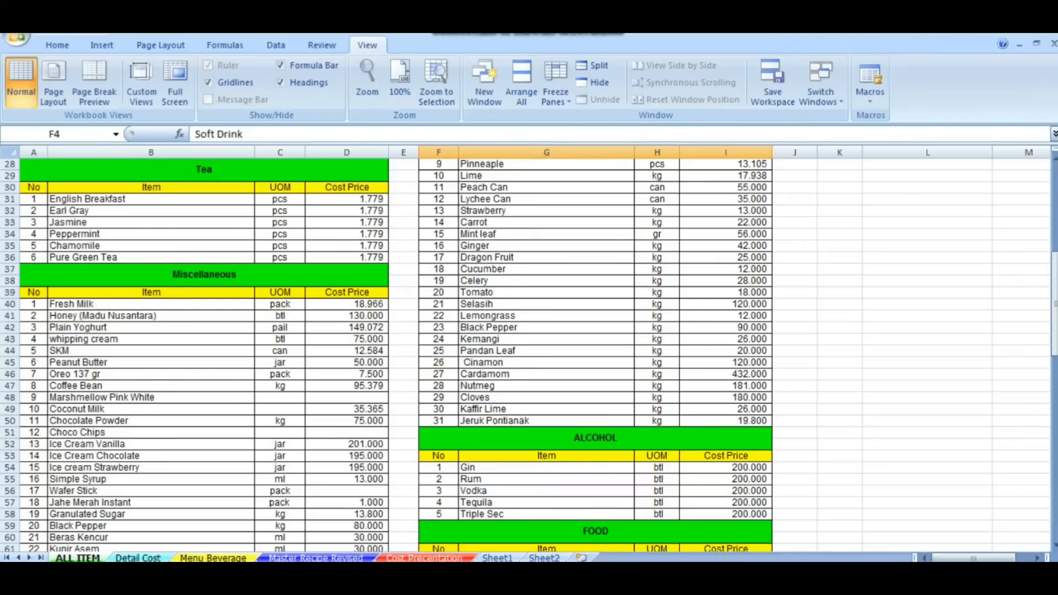
key(ctrl+Page_Down)
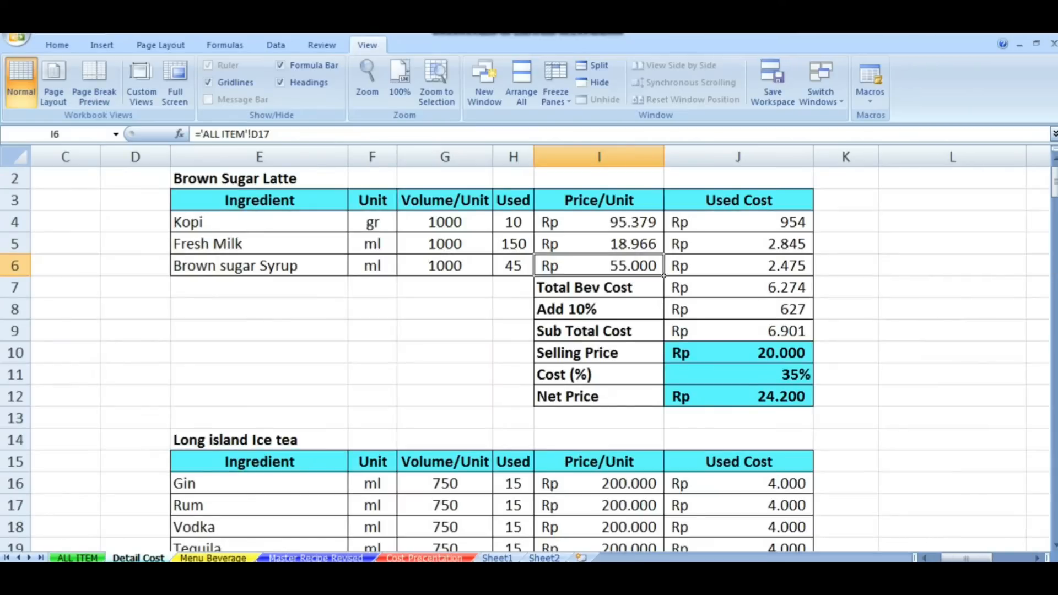
key(ctrl+Page_Up)
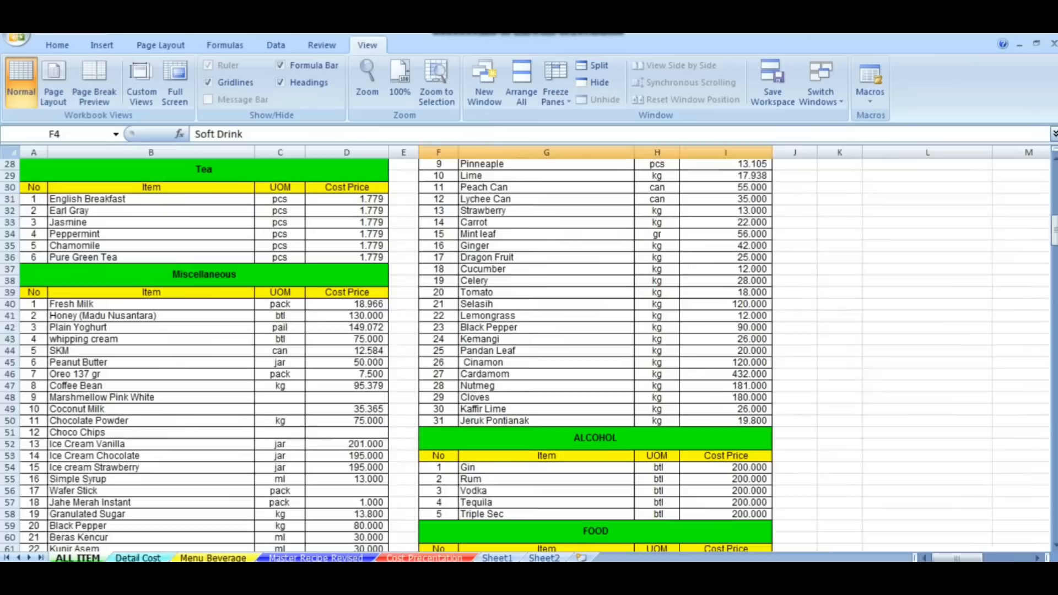
mouse_move(1055, 345)
mouse_down()
mouse_move(1054, 260)
mouse_move(1054, 357)
mouse_up()
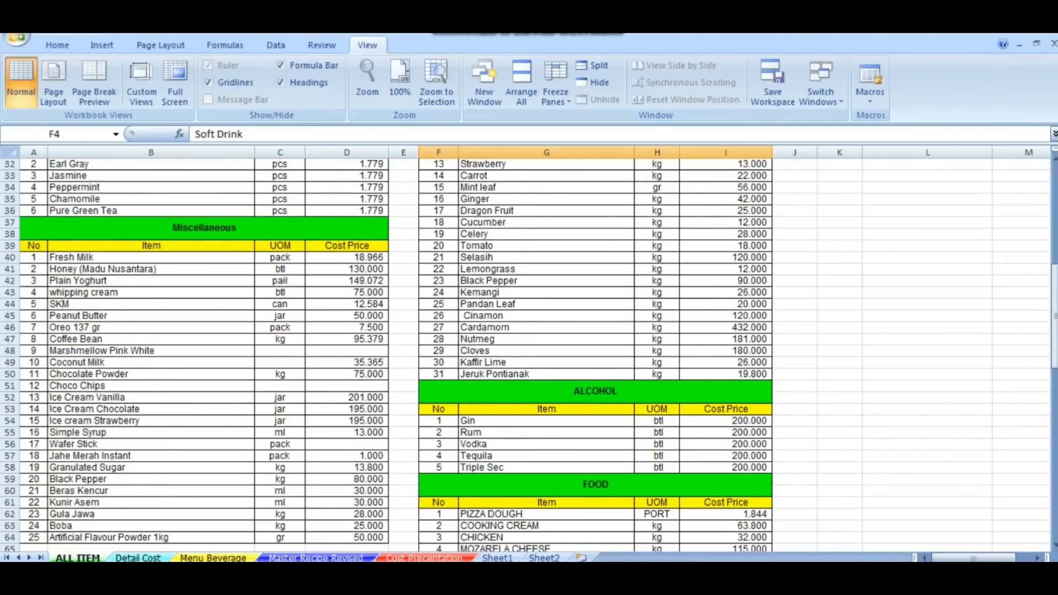
key(ctrl+Page_Down)
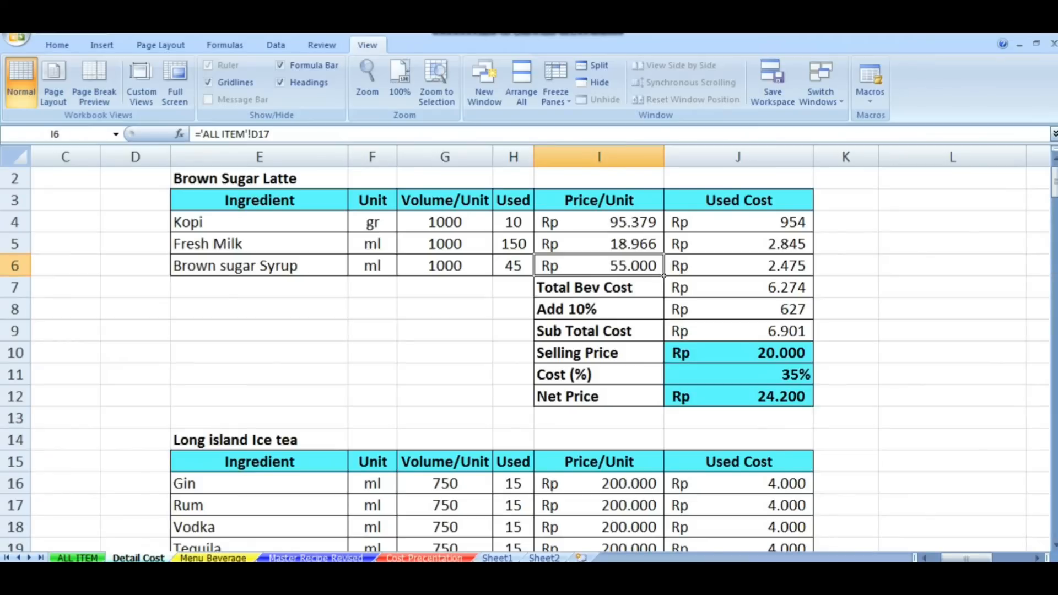
Clear Brown Sugar Latte's Used Cost cells J4:J6 and calculate Kopi's used cost in J4 with =(I4/G4)*H4
drag(738, 222, 739, 265)
key(Delete)
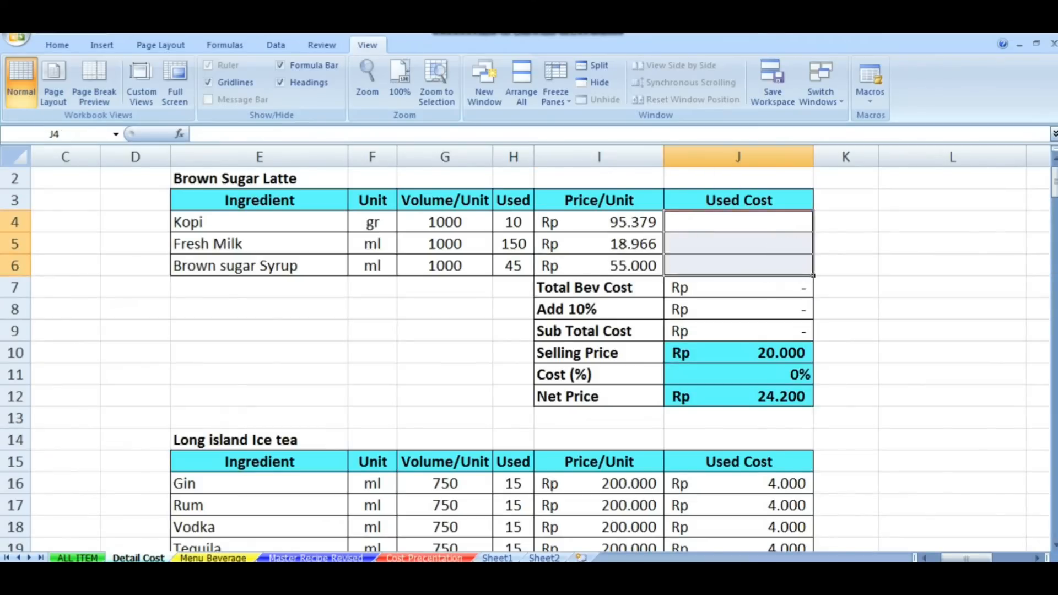
click(738, 222)
text(=()
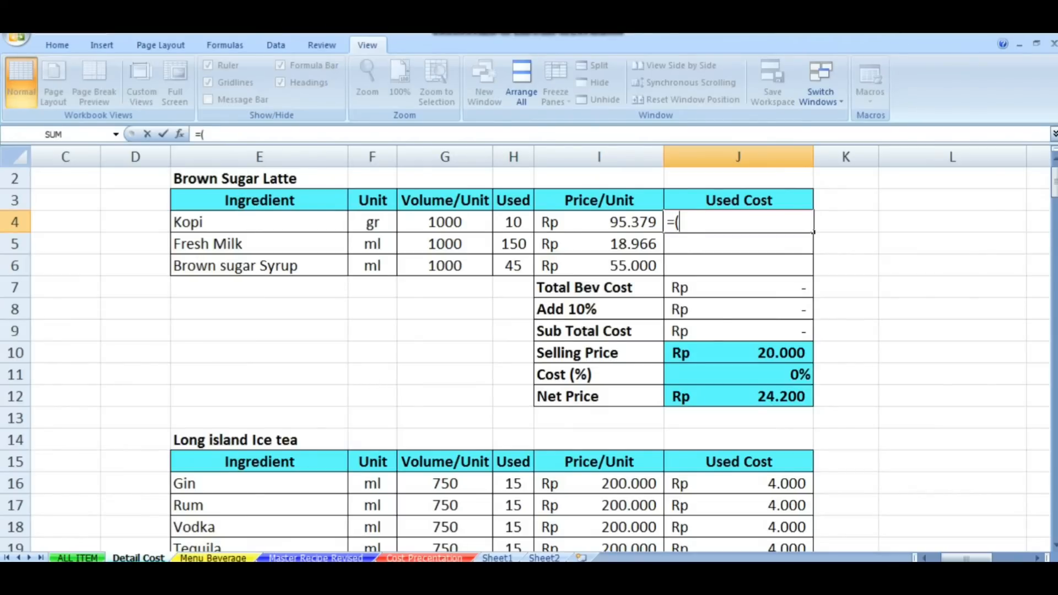
click(600, 222)
text(/)
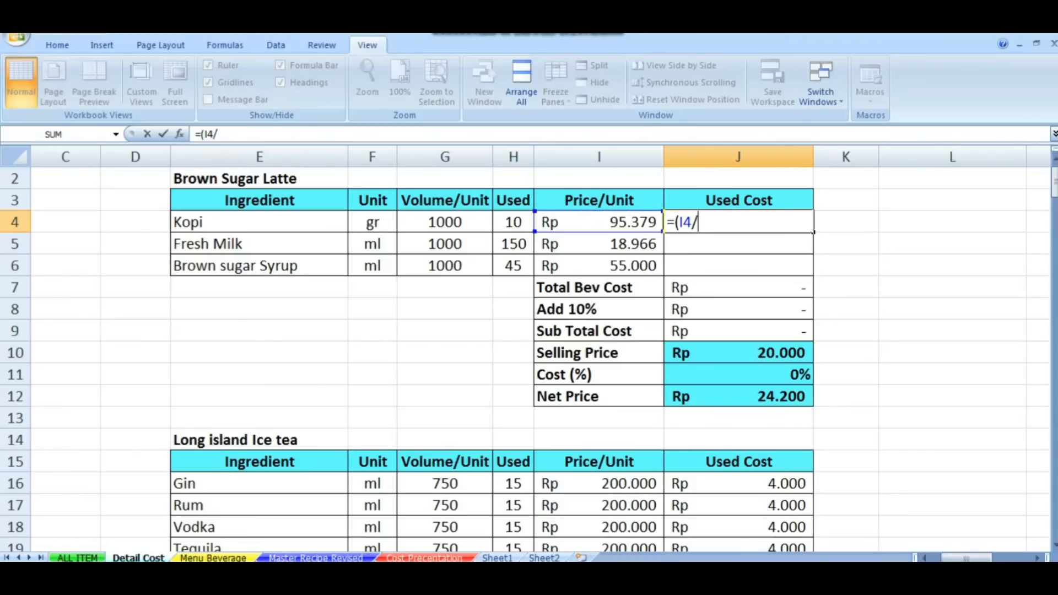
click(445, 222)
text())
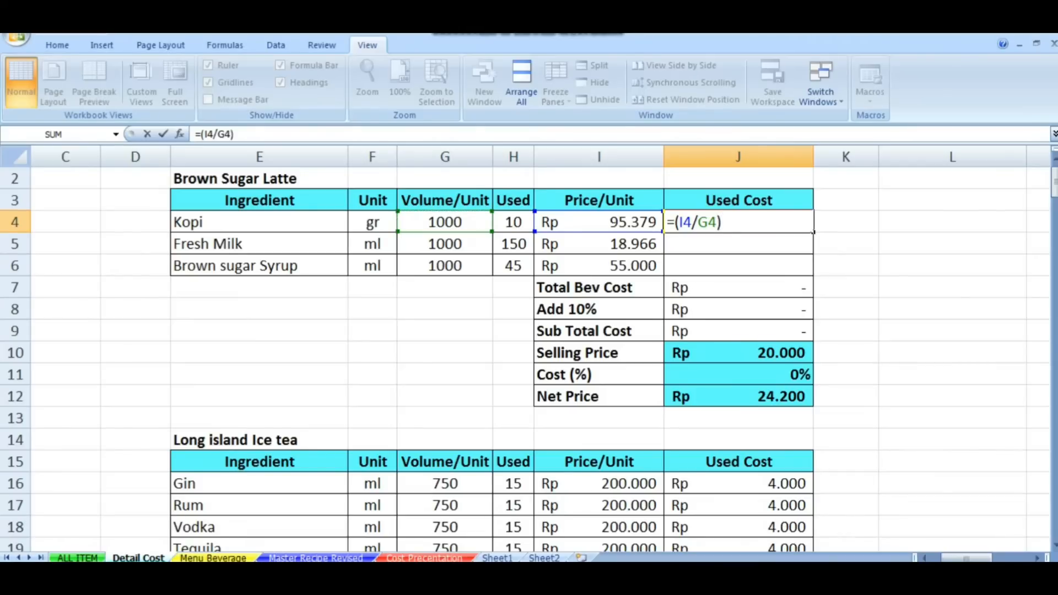
text(*)
click(513, 222)
key(Return)
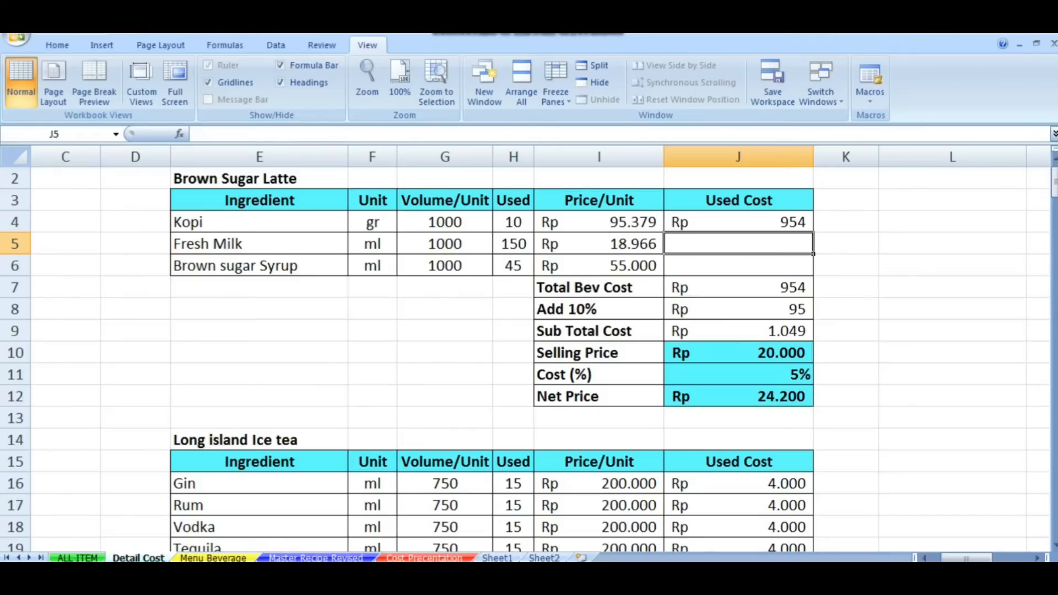
Fill Kopi's Used Cost formula down to J6 and check the copied formula for Fresh Milk
click(738, 222)
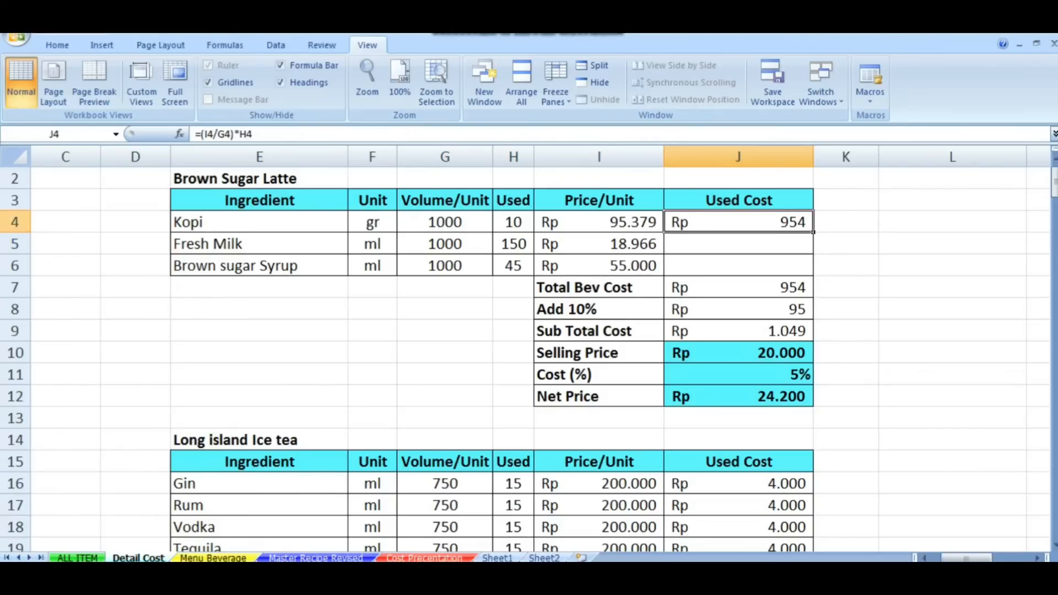
drag(813, 232, 814, 276)
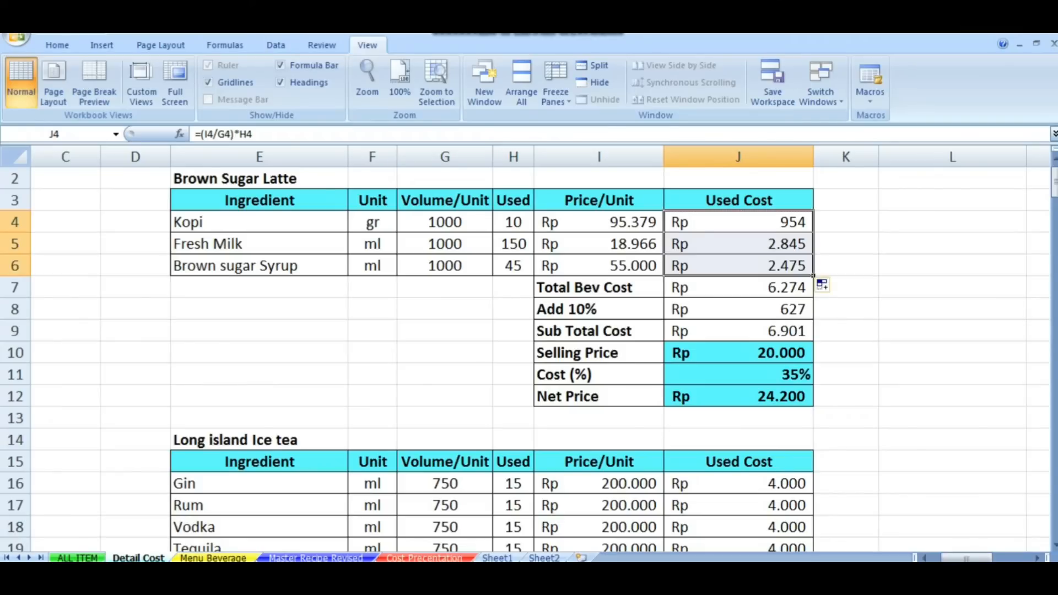
click(738, 243)
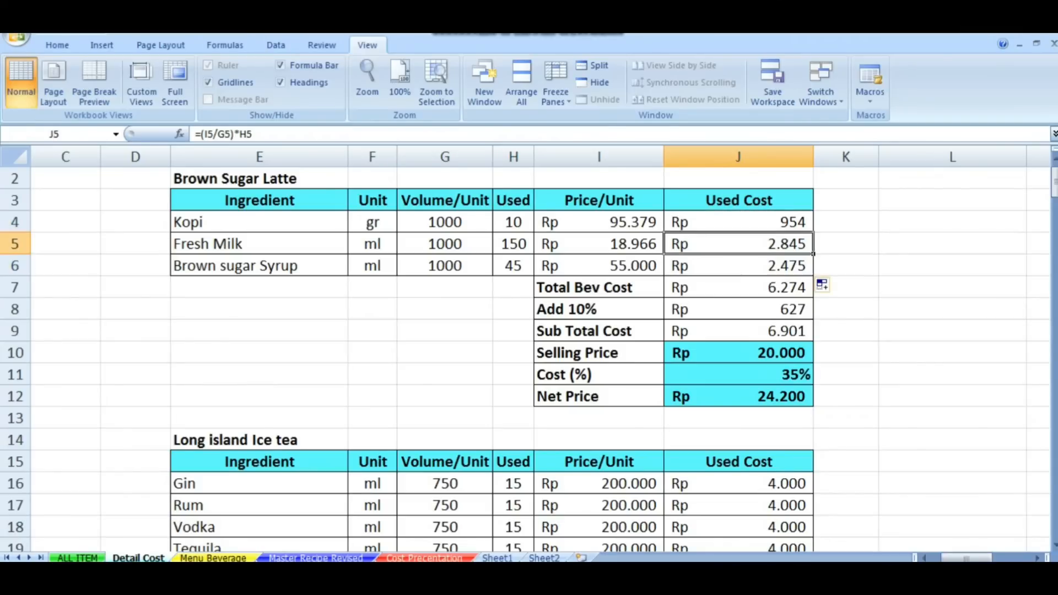
drag(253, 134, 207, 134)
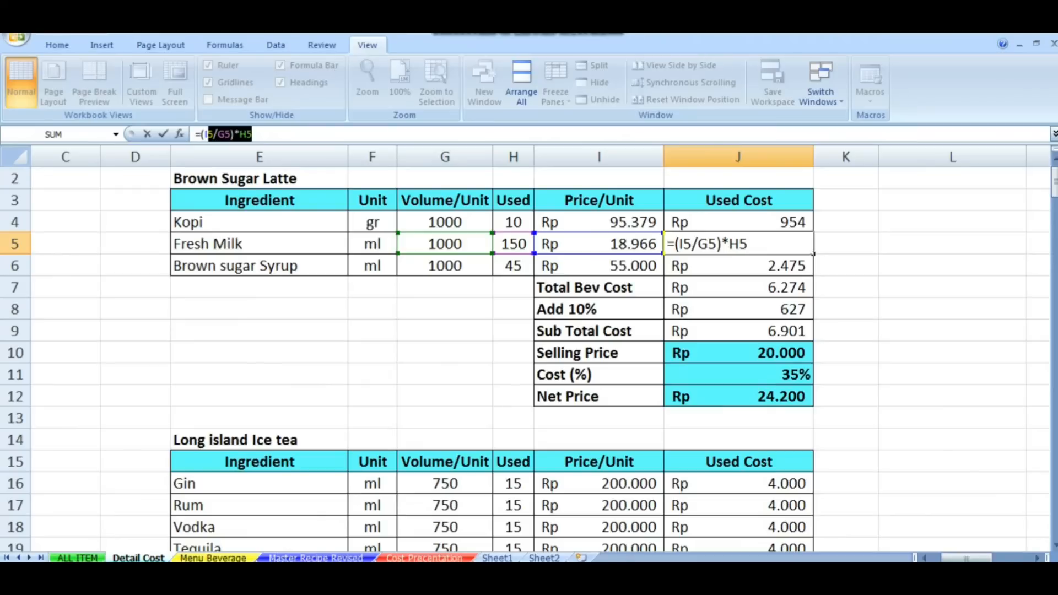
key(Return)
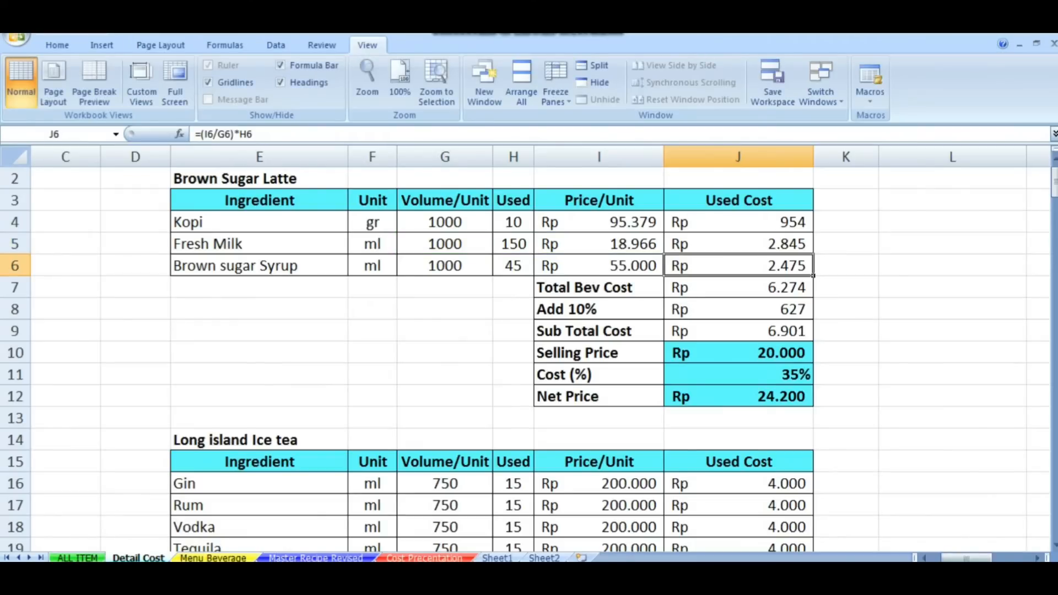
Review Brown Sugar Latte's cost summary rows from Total Bev Cost to Net Price and the formulas behind them
drag(599, 287, 739, 396)
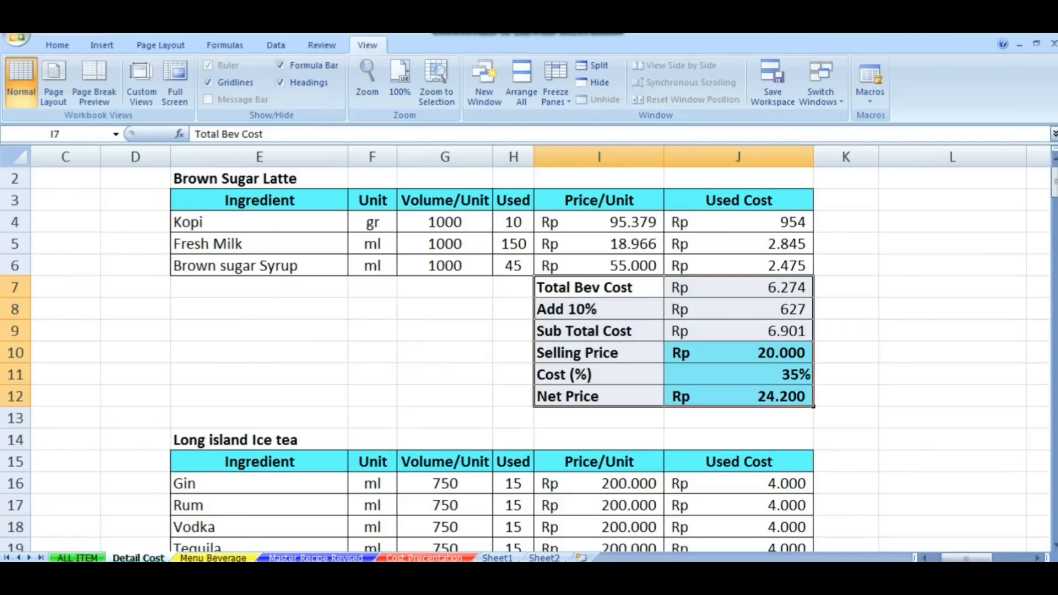
click(952, 330)
drag(738, 287, 617, 396)
click(514, 397)
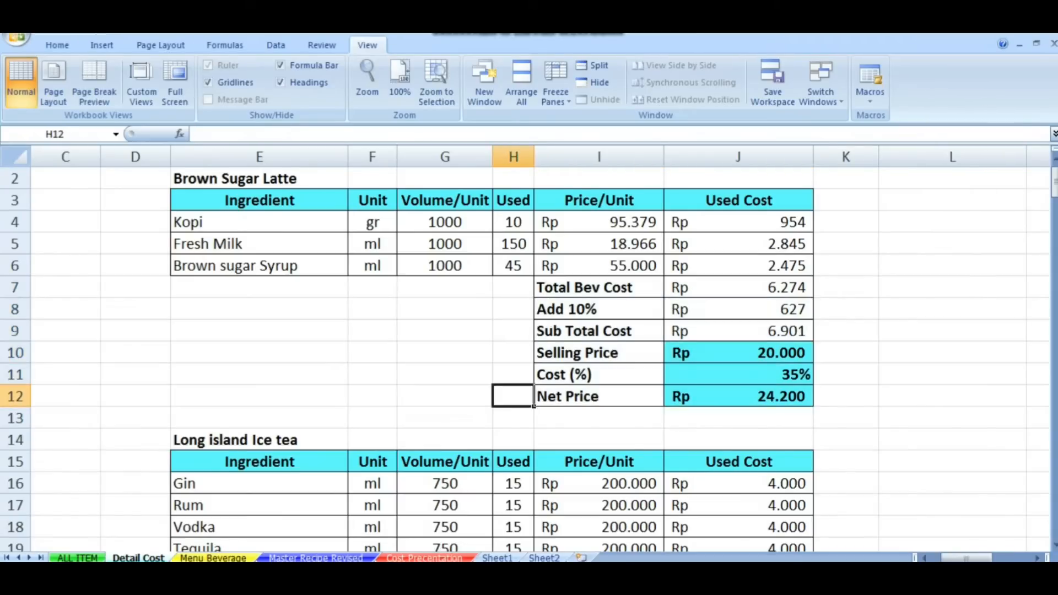
key(Right)
key(Right)
key(Right)
key(Left)
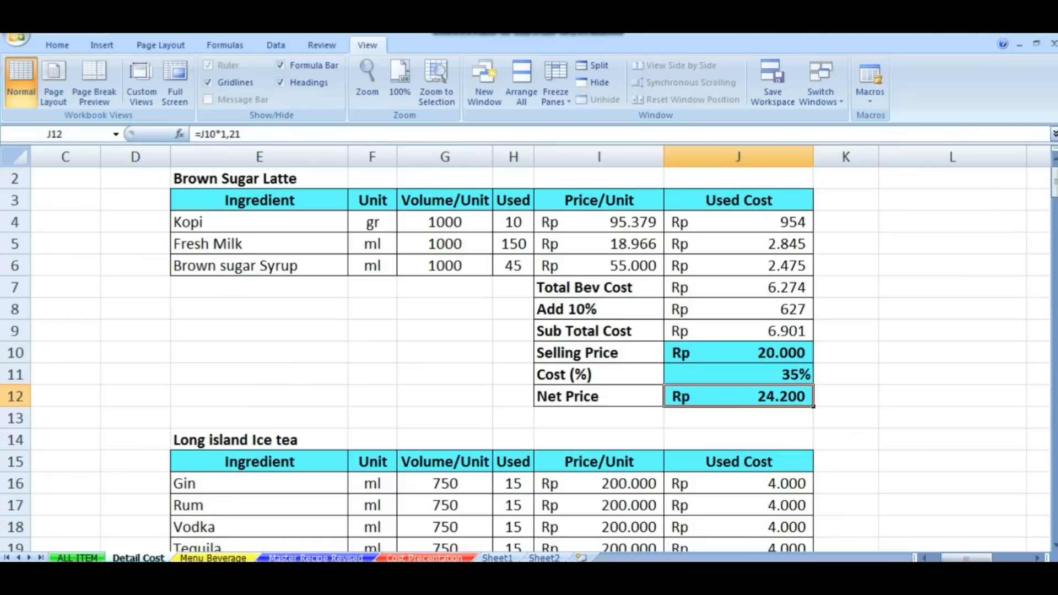
key(Up)
key(Up)
key(Up)
key(Up)
key(Up)
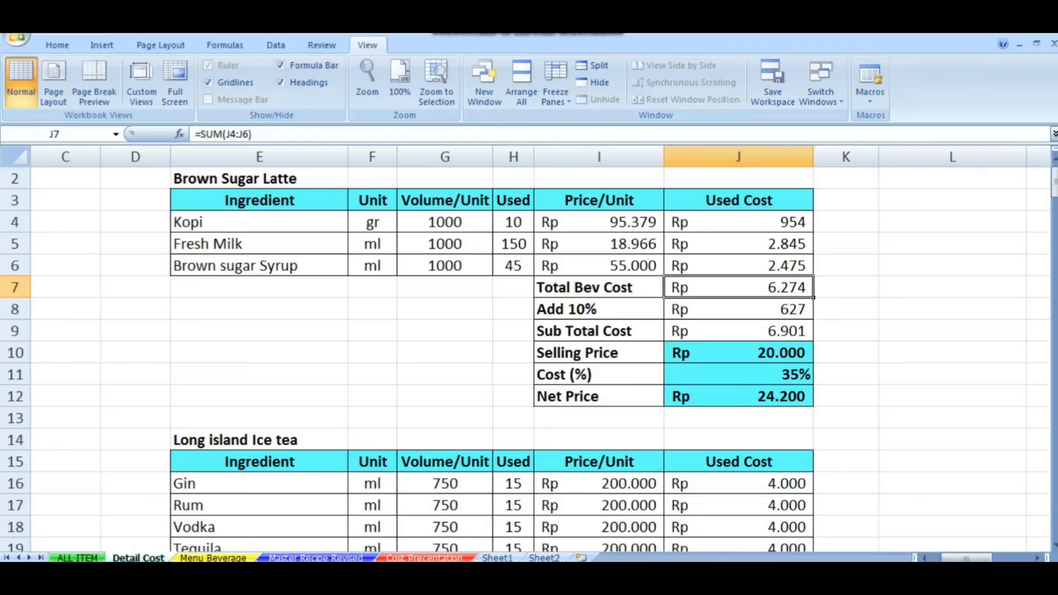
key(Down)
key(Left)
key(Right)
key(Up)
key(Left)
Clear Long island Ice tea's Total Bev Cost in J23, recalculate it with AutoSum as =SUM(J16:J22), and check the summed range
key(Down)
key(Down)
key(Down)
key(Down)
key(Down)
key(Down)
key(Down)
key(Down)
key(Down)
key(Down)
key(Down)
key(Down)
key(Down)
key(Down)
key(Down)
key(Down)
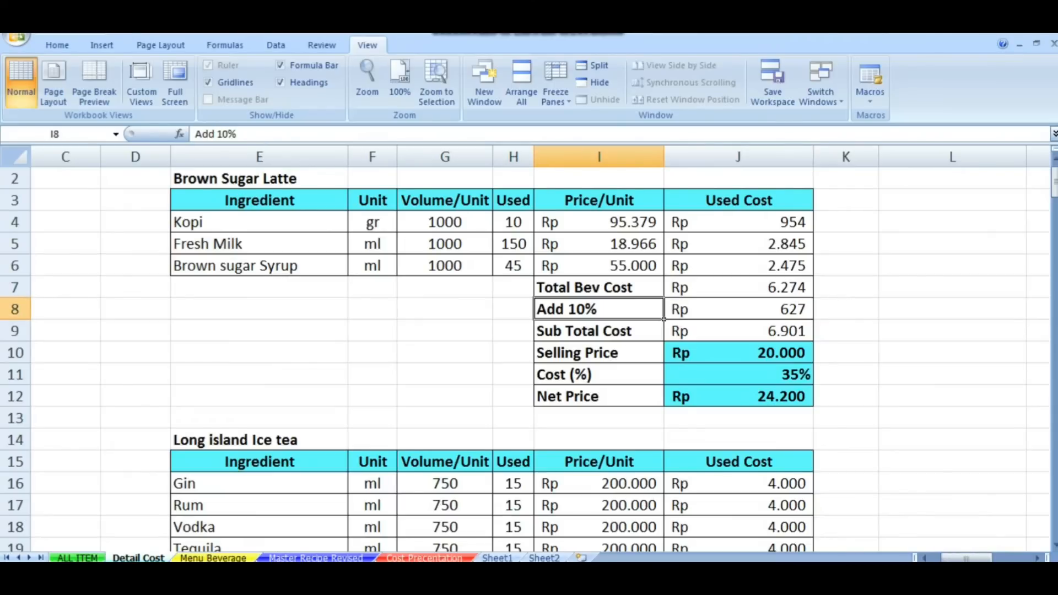
key(Down)
key(Down)
key(Up)
key(Up)
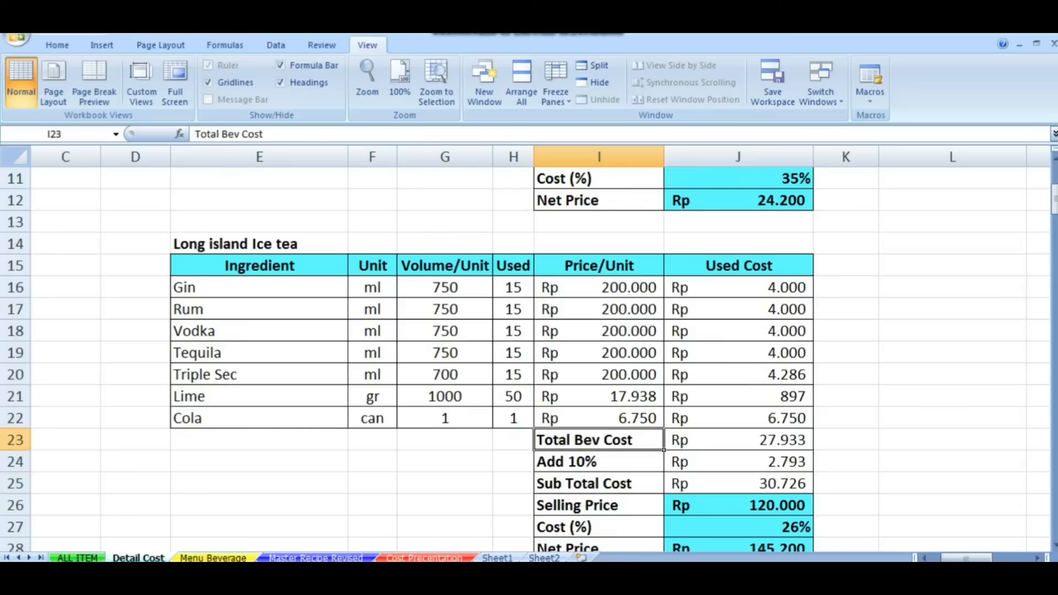
key(Right)
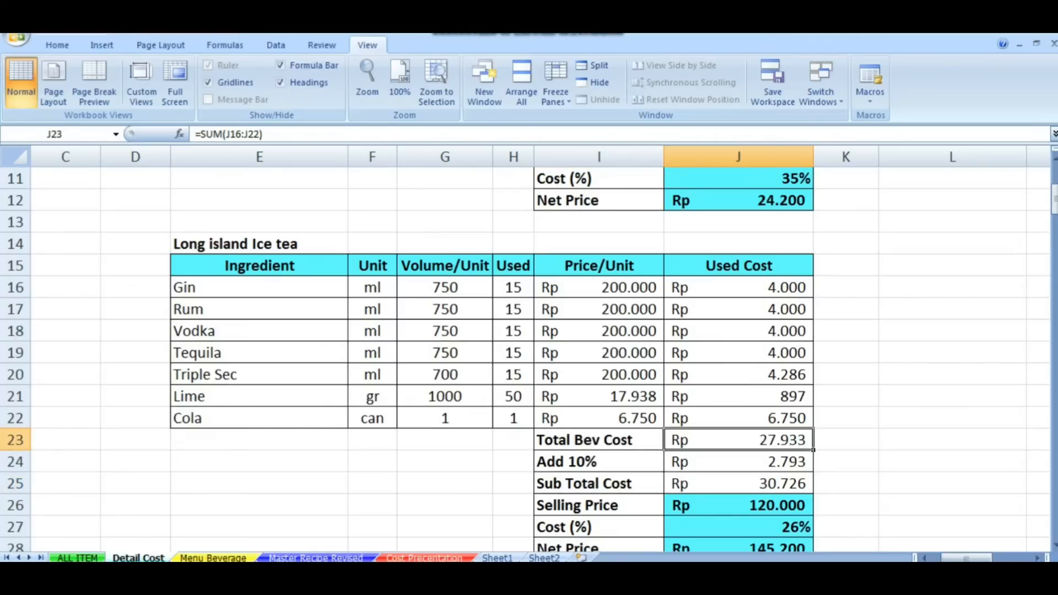
key(Delete)
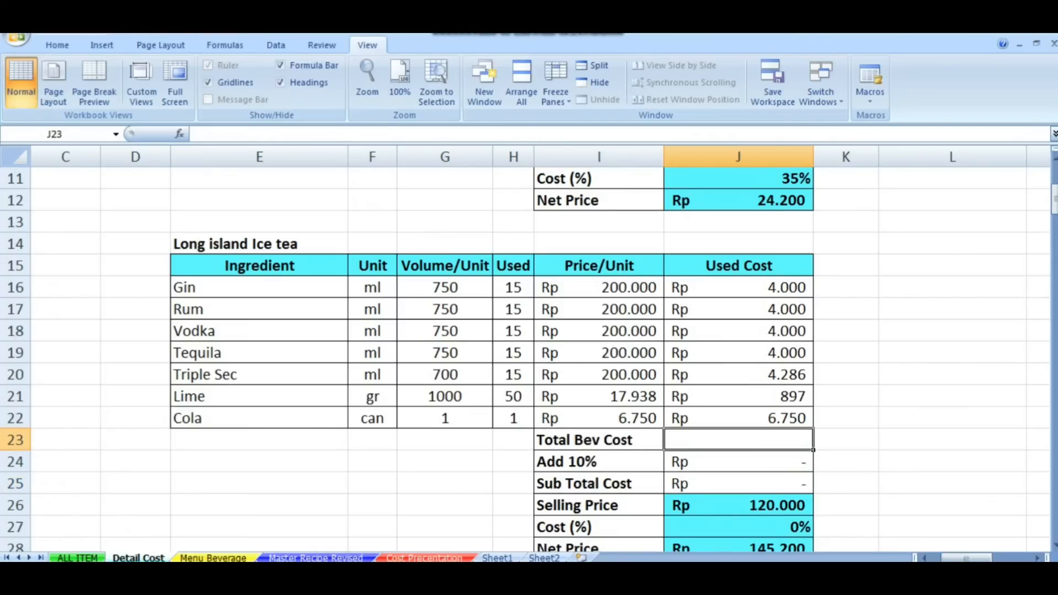
click(58, 45)
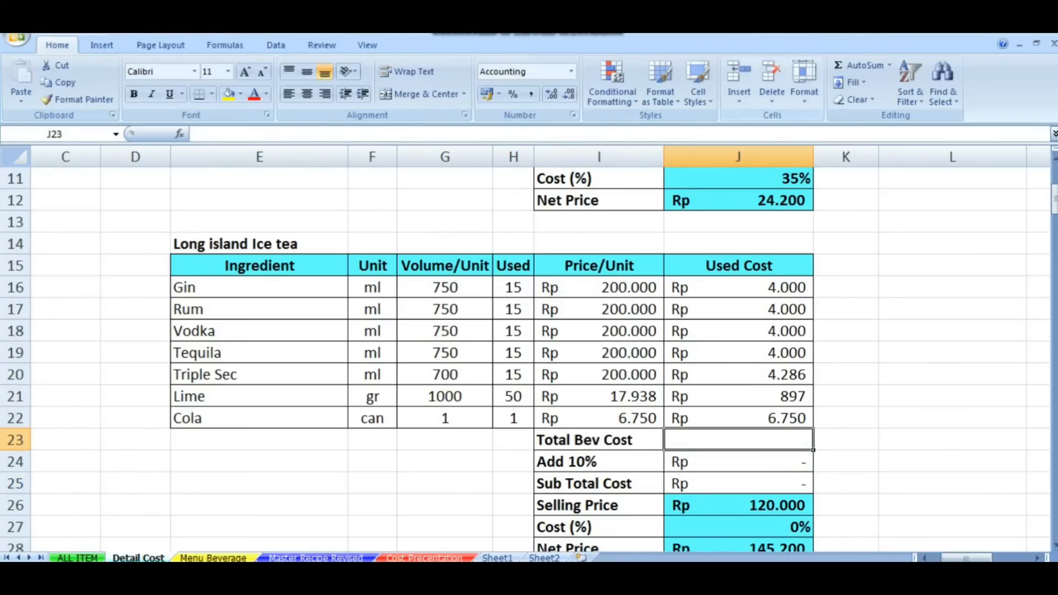
click(861, 65)
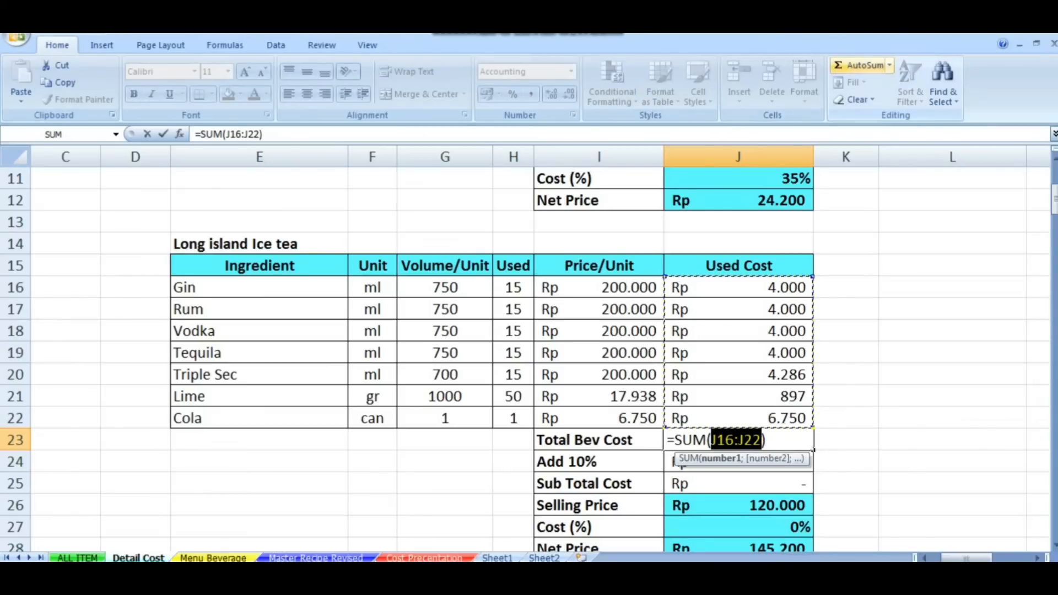
key(Return)
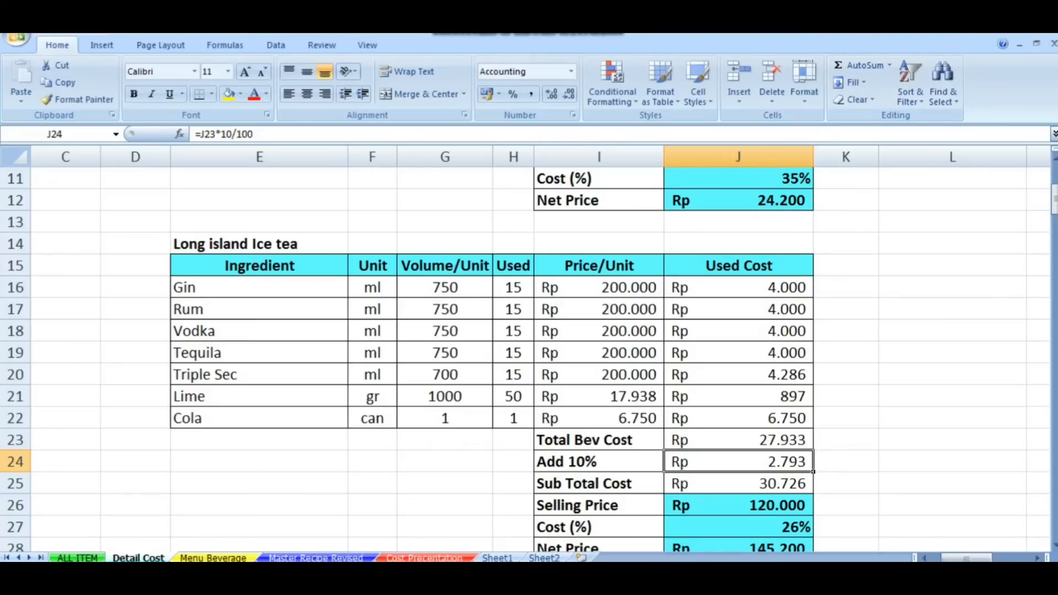
drag(738, 288, 738, 419)
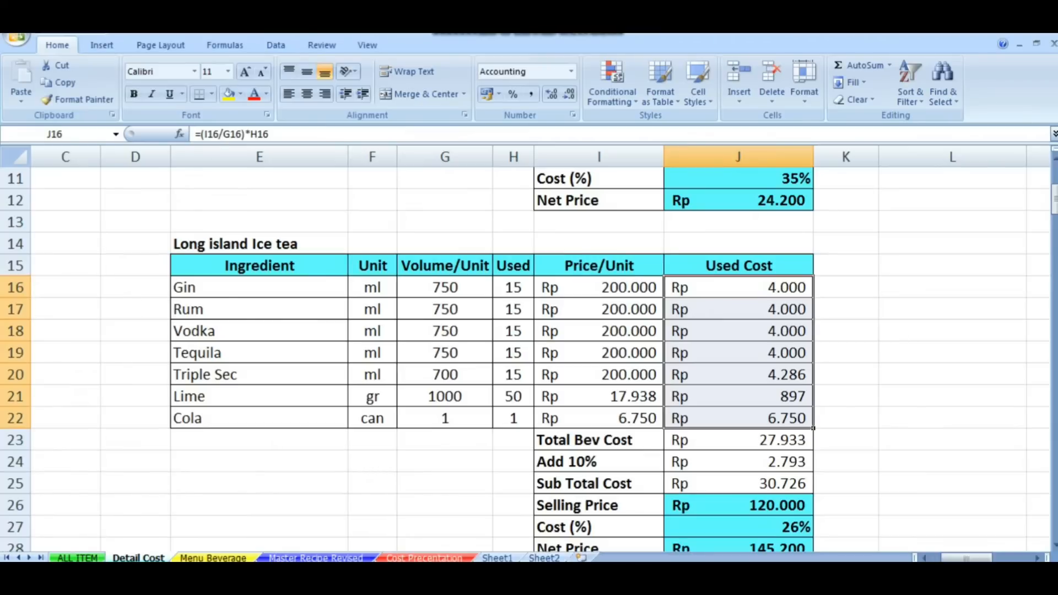
click(739, 439)
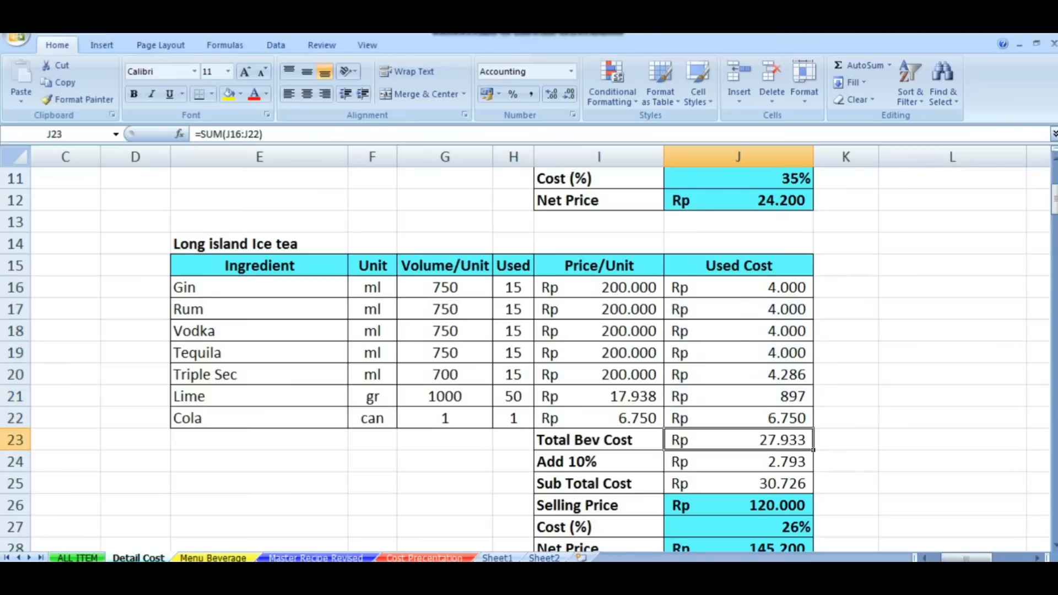
Clear Brown Sugar Latte's Total Bev Cost in J7 and recalculate it with AutoSum as =SUM(J4:J6)
scroll(738, 331, up, 4)
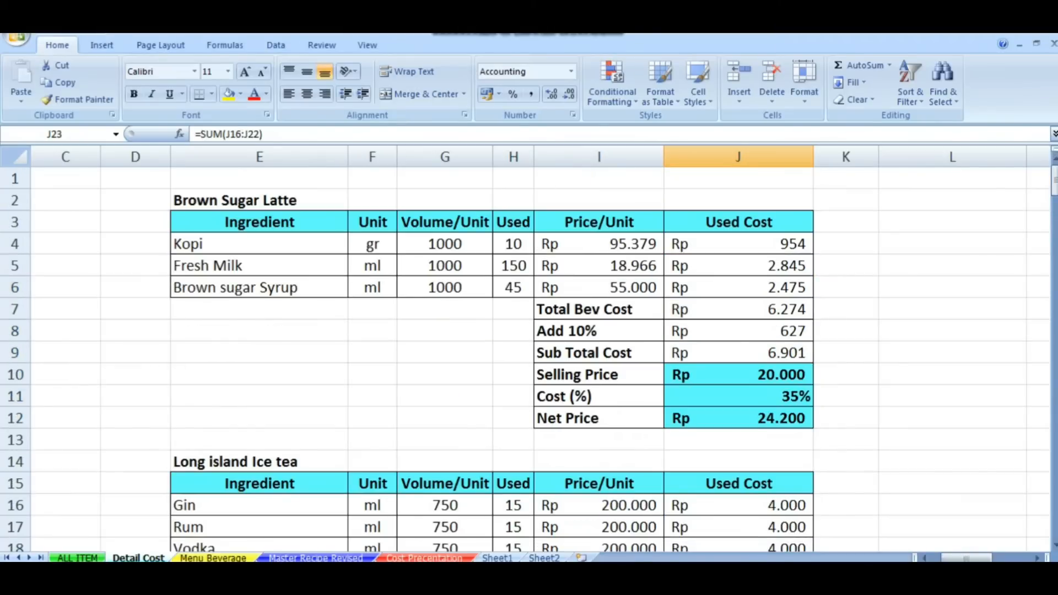
drag(739, 243, 738, 287)
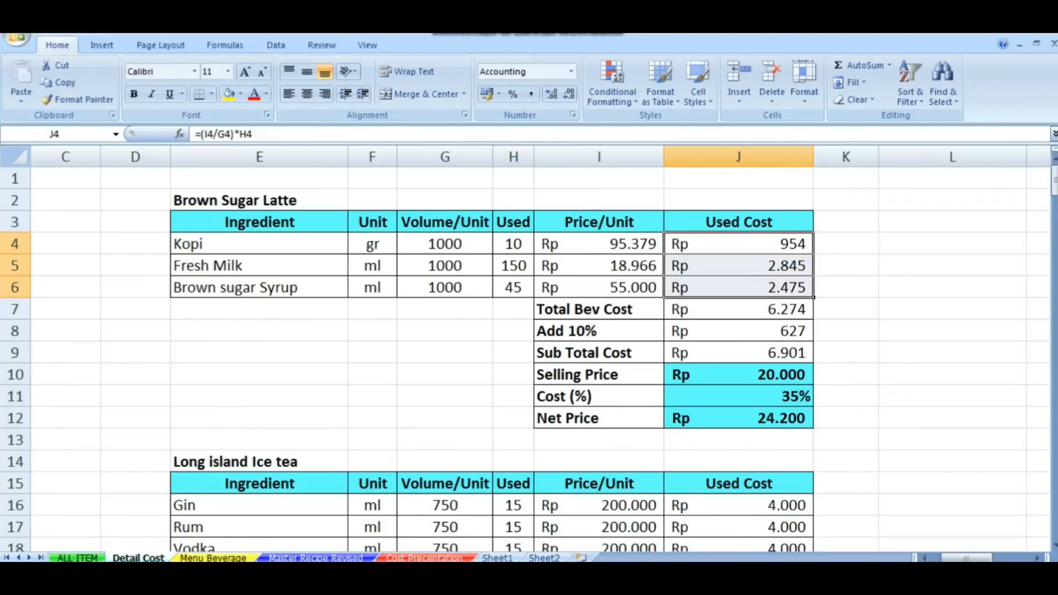
click(739, 309)
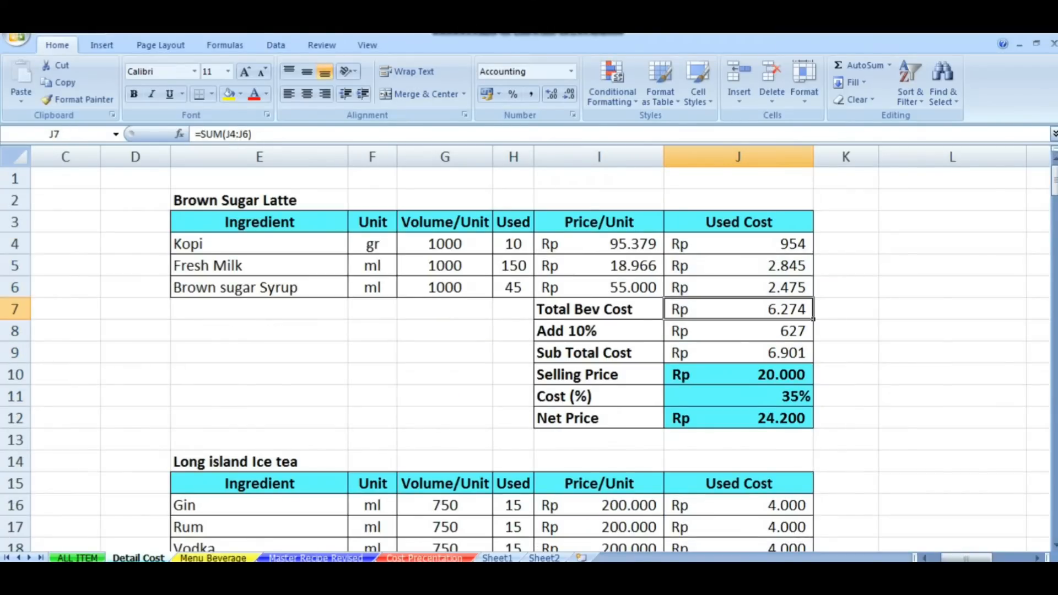
key(Delete)
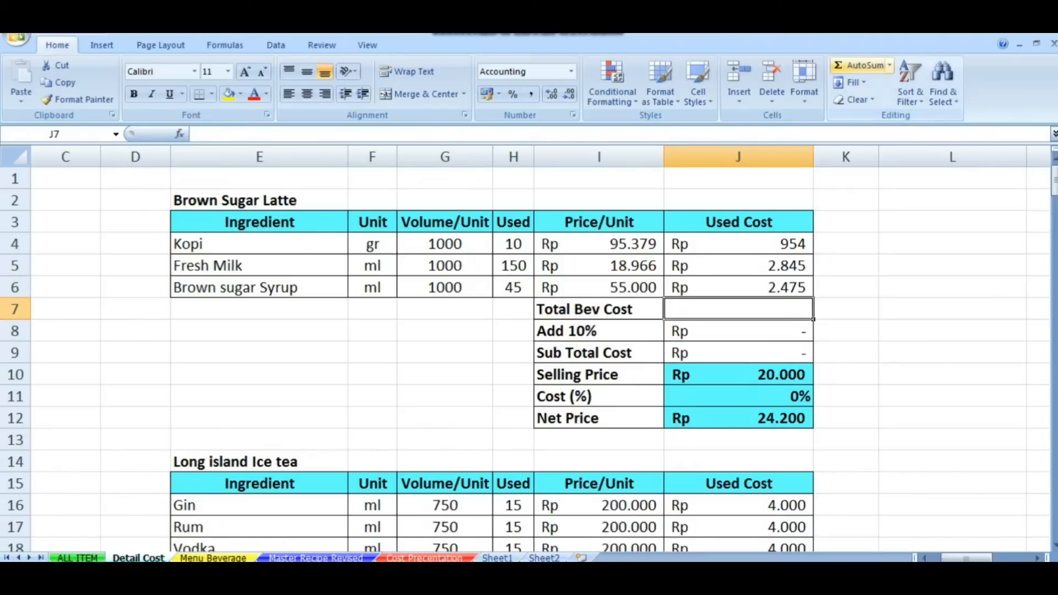
click(849, 65)
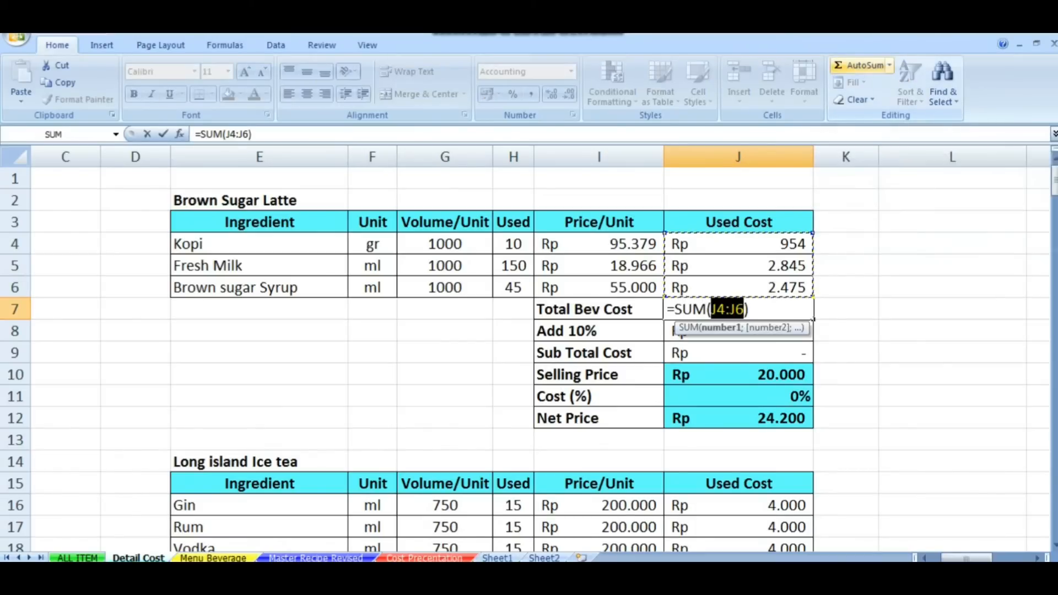
key(Return)
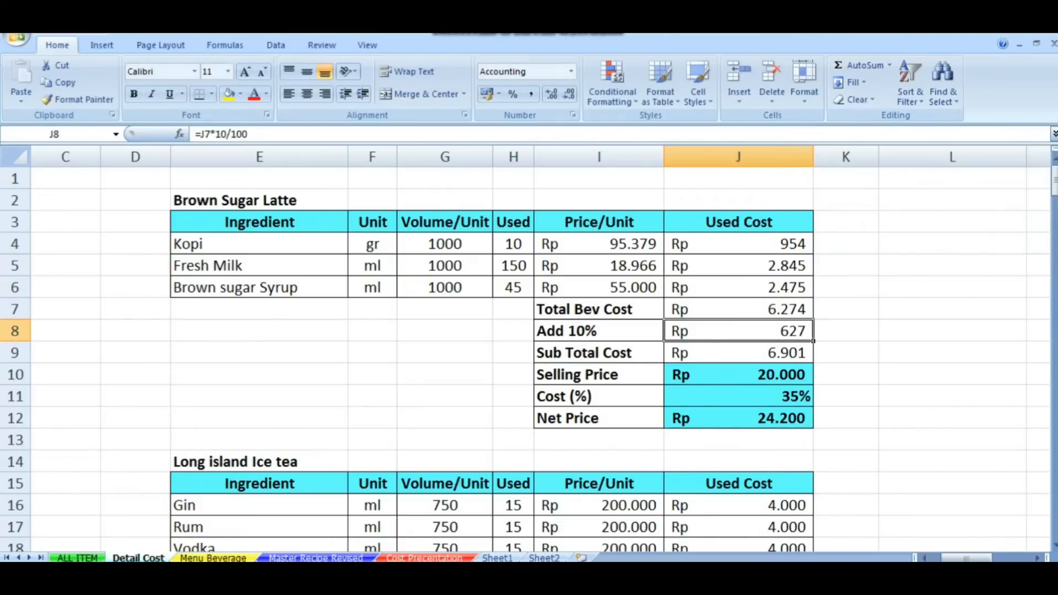
Examine Long island Ice tea's Price/Unit and Used Cost columns down to the Add 10% formula in J24
drag(1054, 179, 1053, 212)
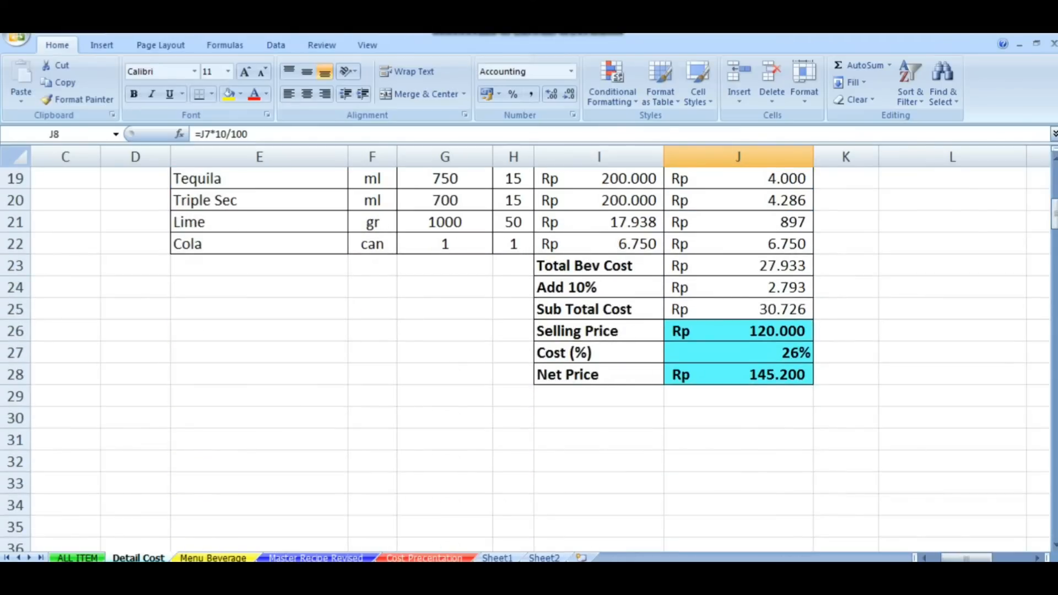
click(599, 287)
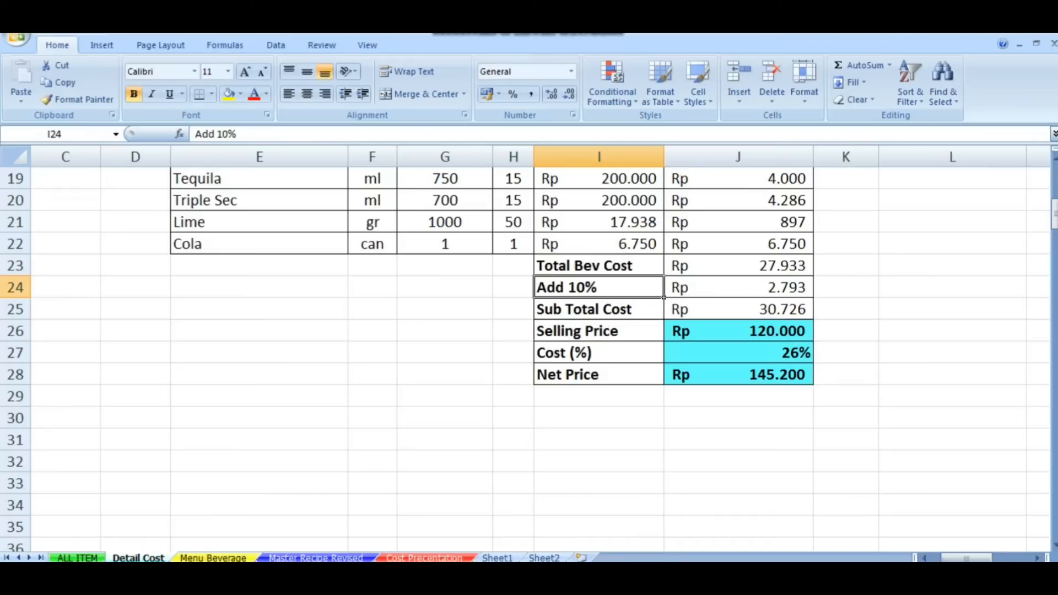
key(Down)
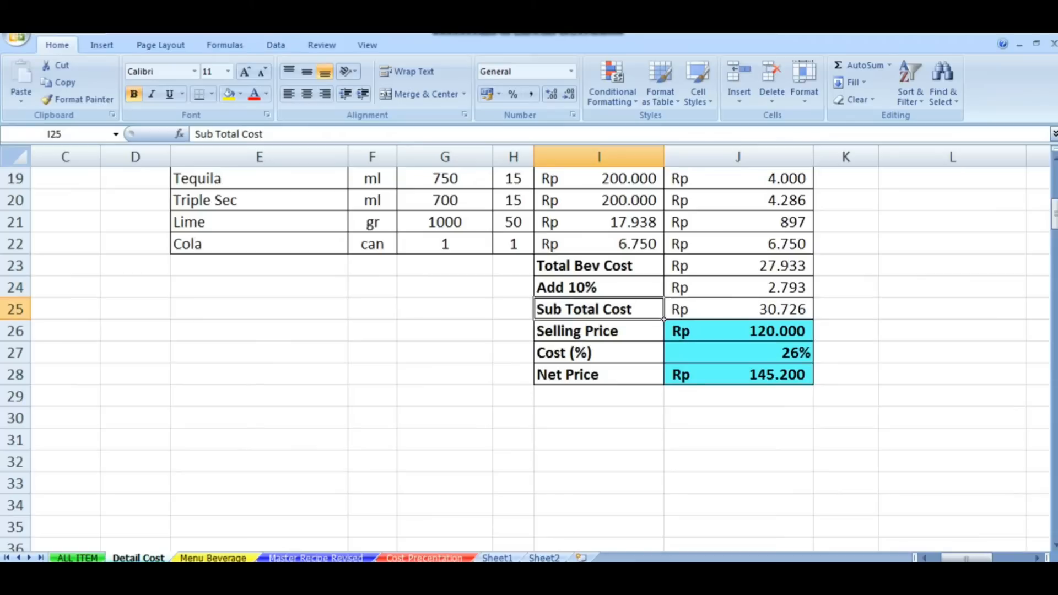
key(Up)
key(Up)
key(Up)
key(Up)
key(Up)
key(Up)
key(Up)
key(Up)
key(Down)
key(Down)
key(Down)
key(Down)
key(Down)
key(Down)
key(Down)
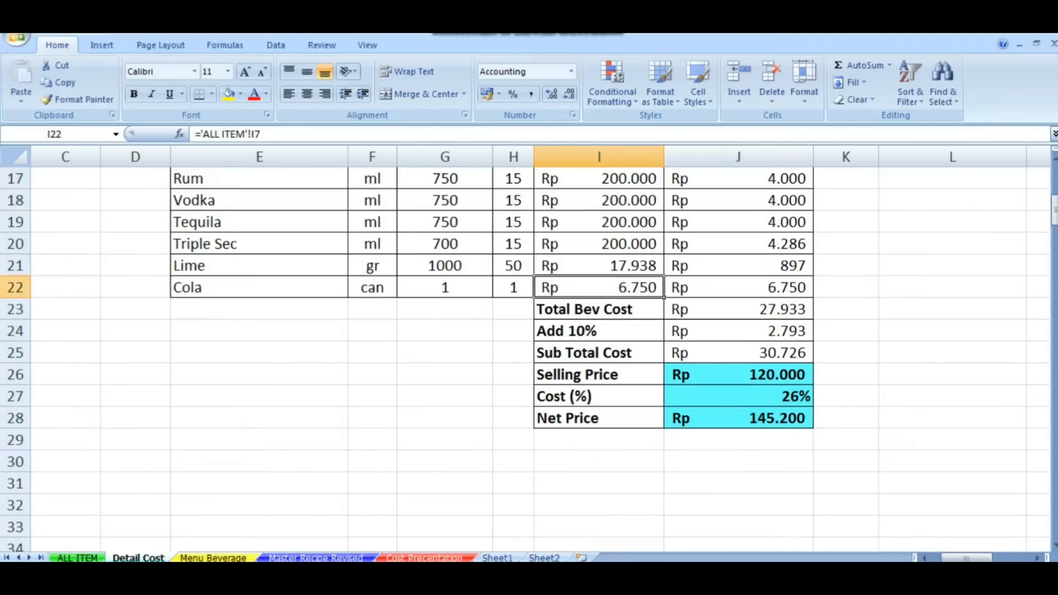
key(Right)
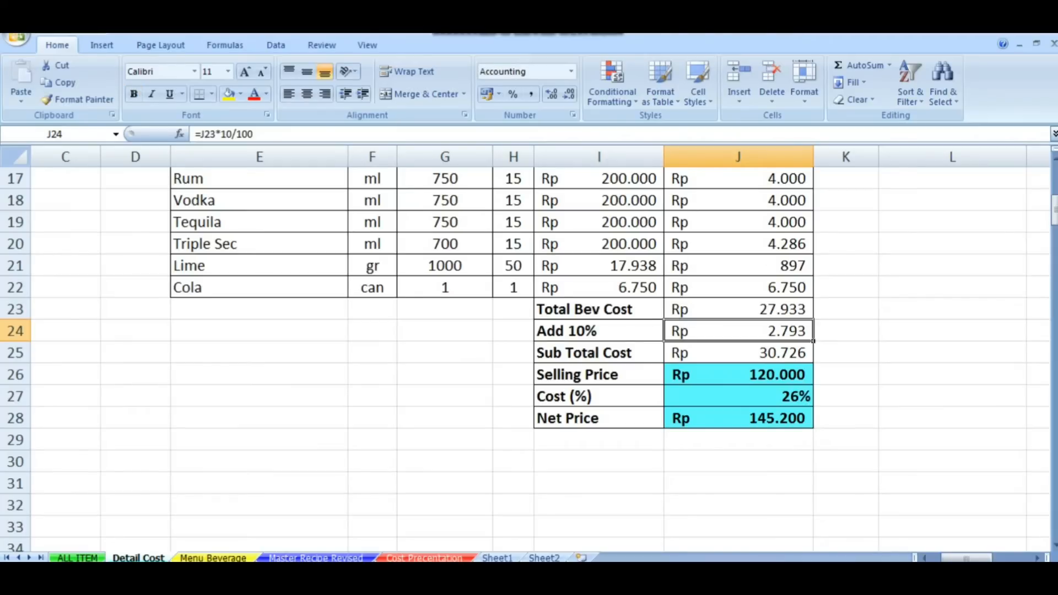
key(Up)
key(Up)
key(Up)
key(Up)
key(Up)
key(Up)
key(Up)
key(Up)
key(Up)
key(Up)
key(Down)
key(Down)
key(Down)
key(Down)
key(Down)
key(Down)
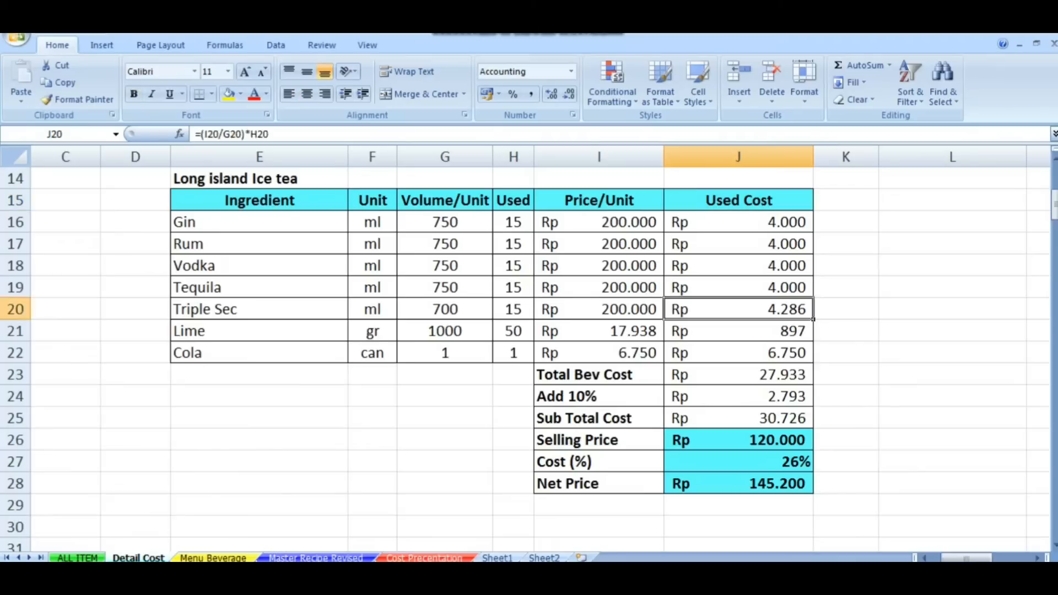
key(Down)
key(Down)
key(Down)
key(Down)
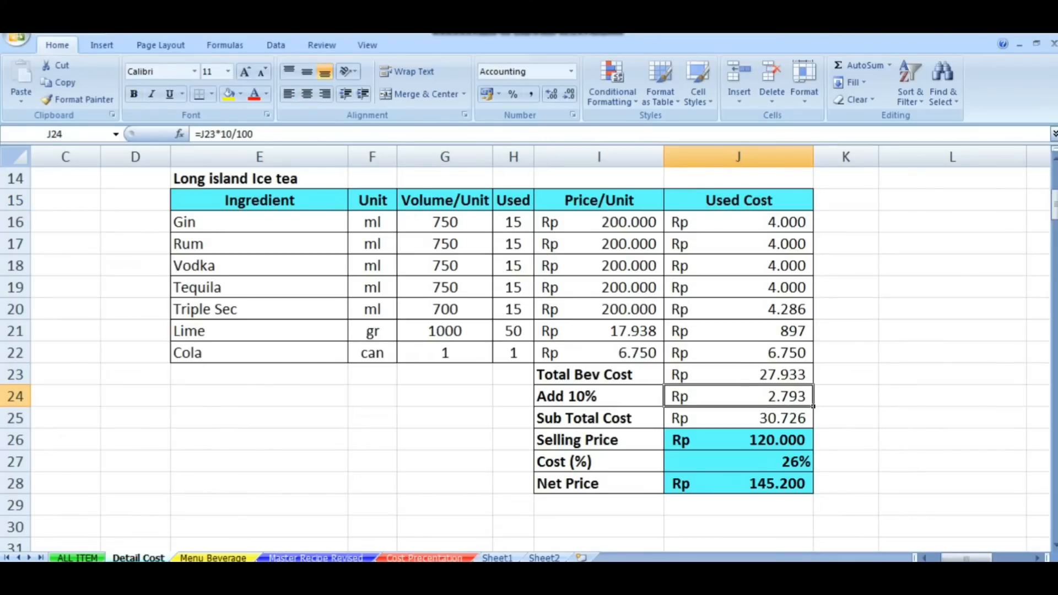
Review Cola's quantities, Lime's unit price link and the Add 10% label and formula of Long island Ice tea
key(Left)
key(Up)
key(Up)
key(Left)
key(Left)
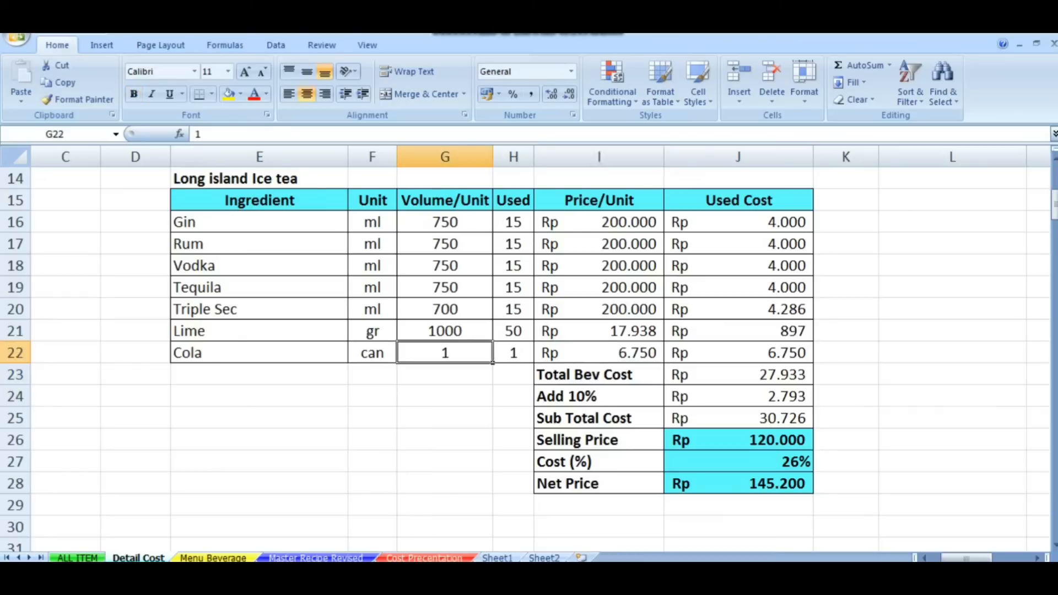
key(Right)
key(Right)
key(Right)
key(Down)
key(Down)
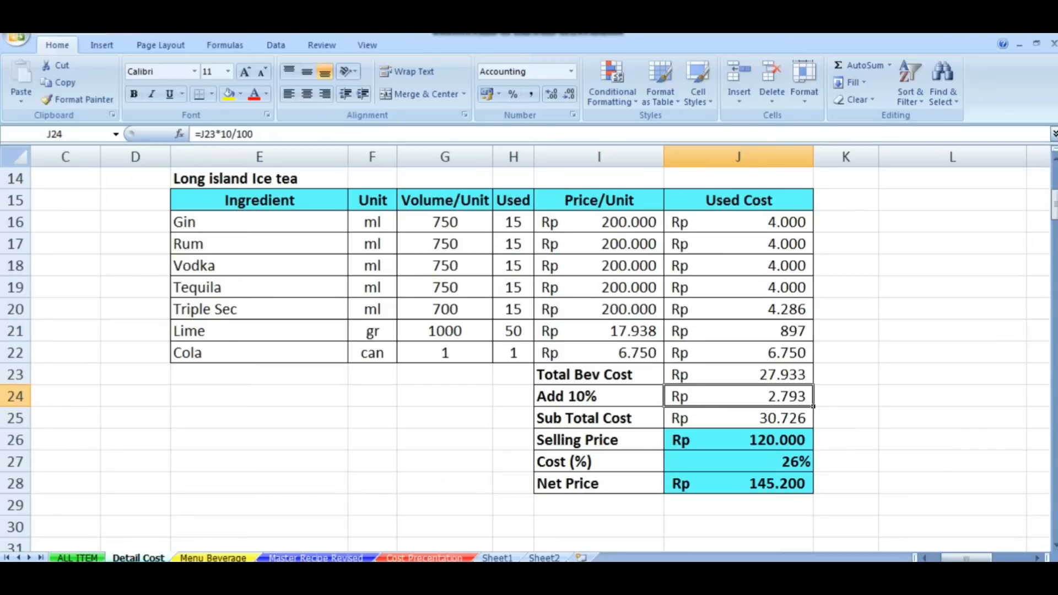
key(Left)
key(Right)
key(Up)
key(Down)
key(Left)
key(Right)
key(Left)
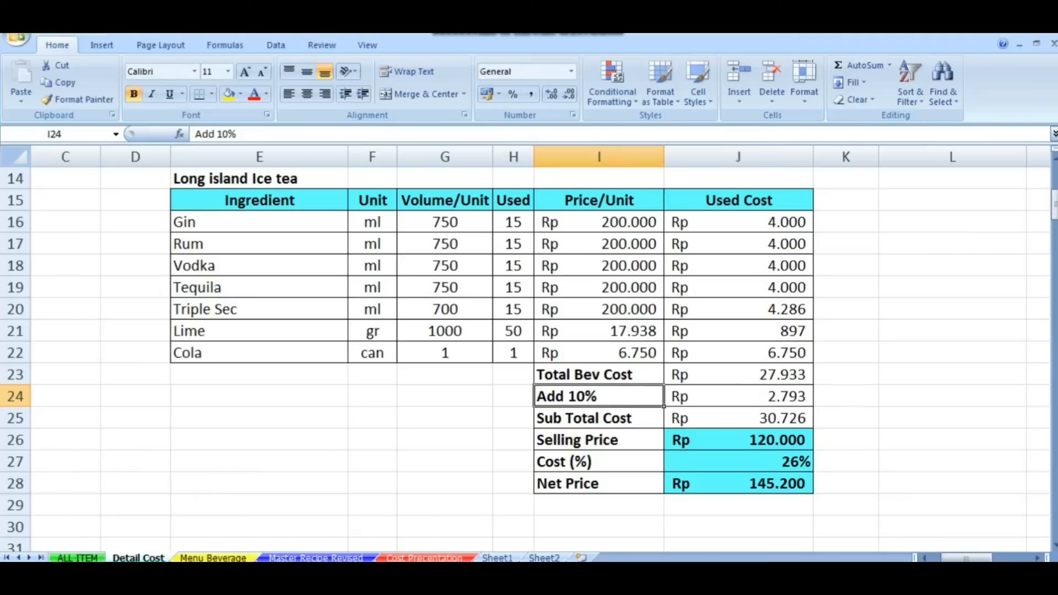
key(Right)
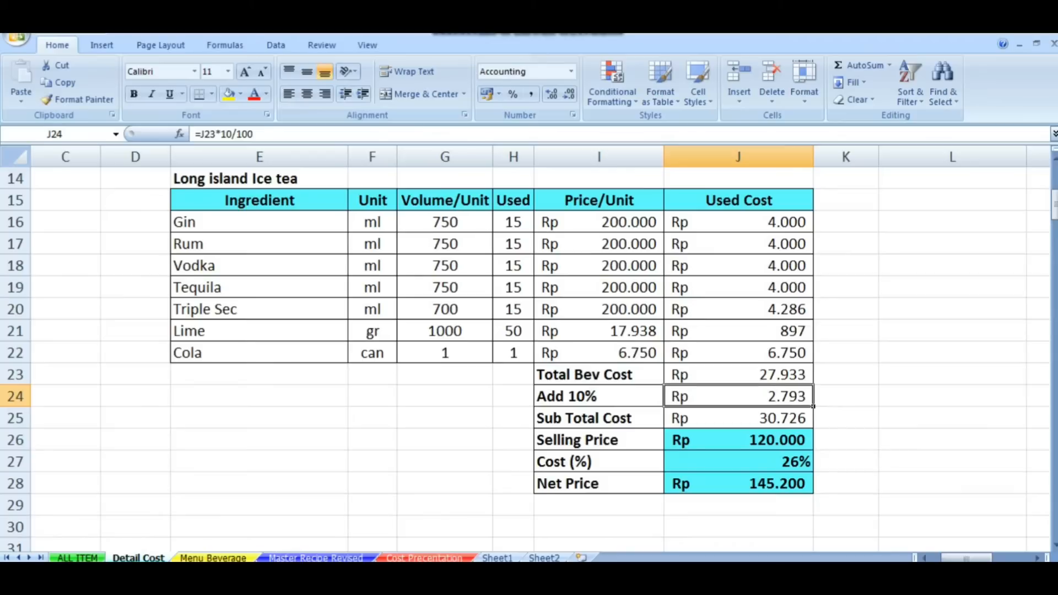
click(599, 330)
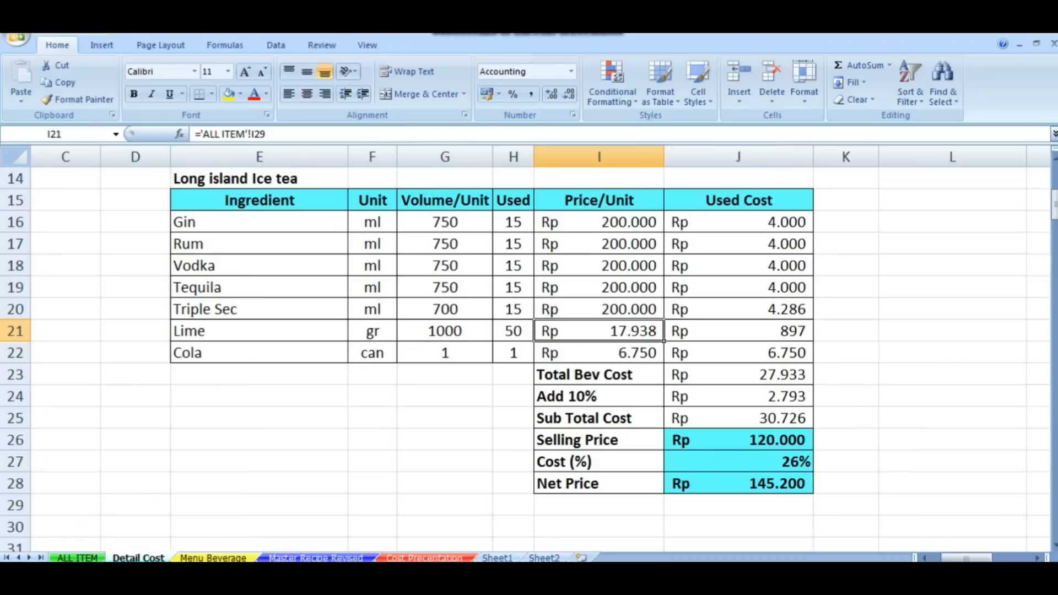
click(738, 397)
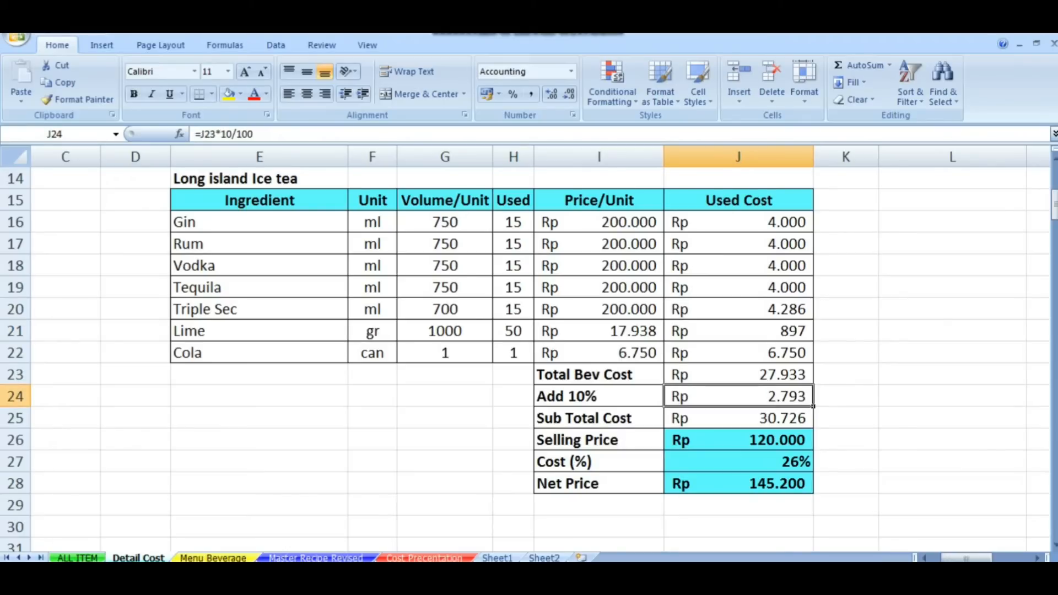
click(599, 396)
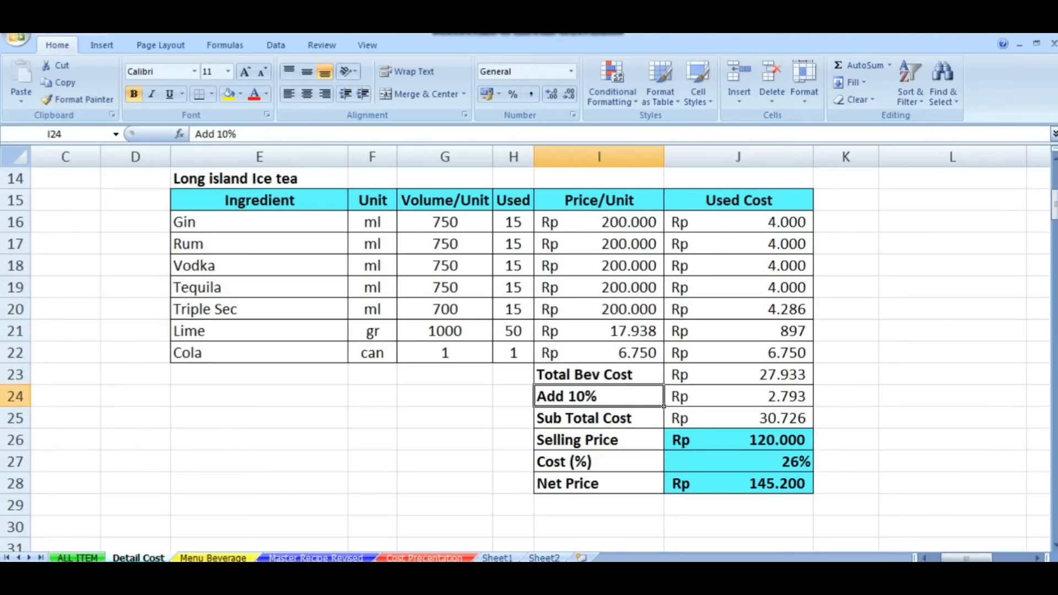
Rebuild Long island Ice tea's Sub Total Cost in J25 as =J23+J24
click(738, 418)
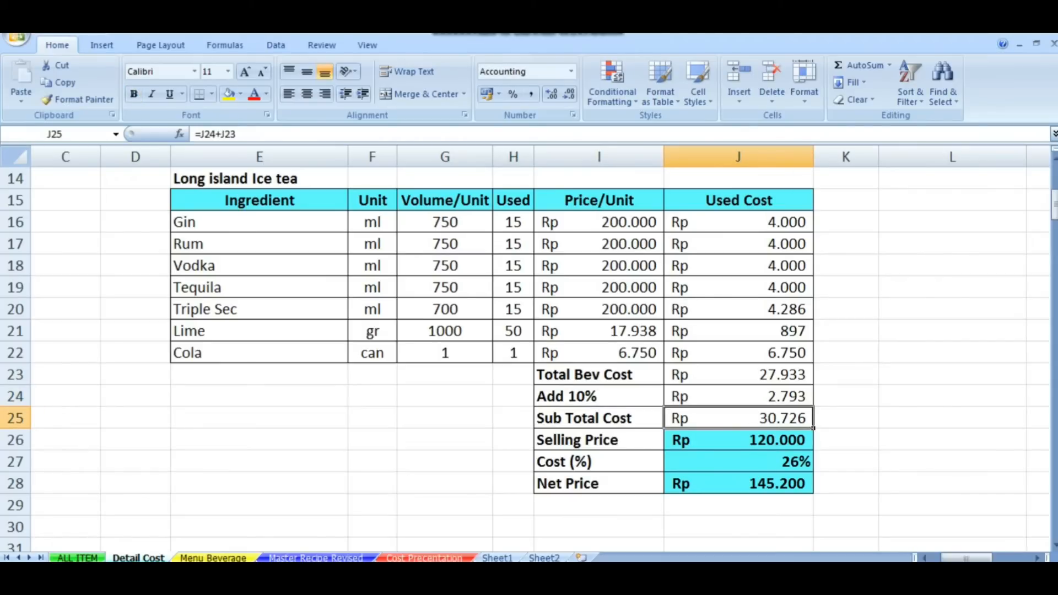
text(=)
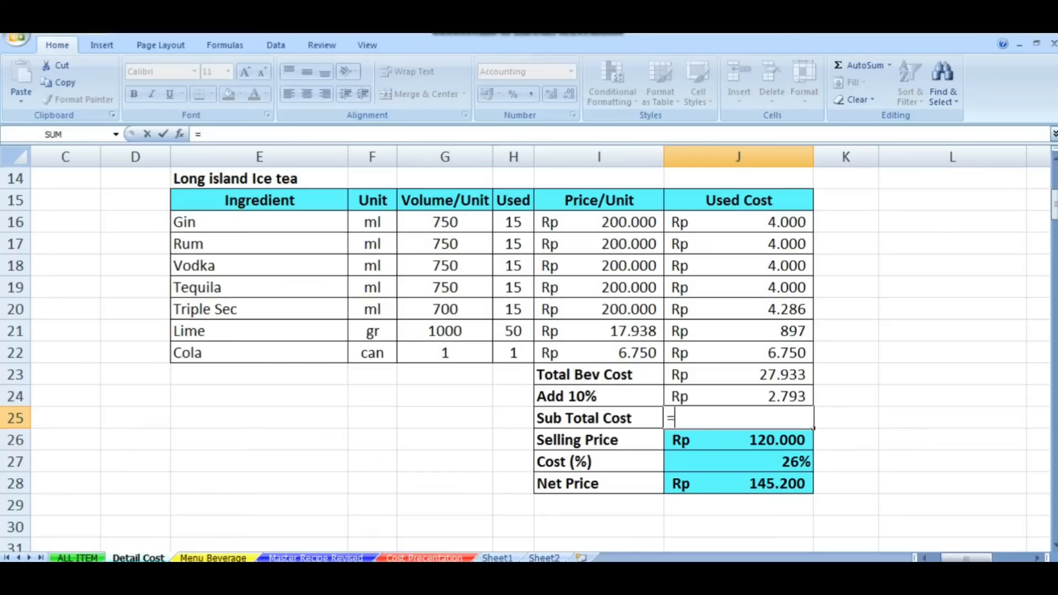
click(738, 375)
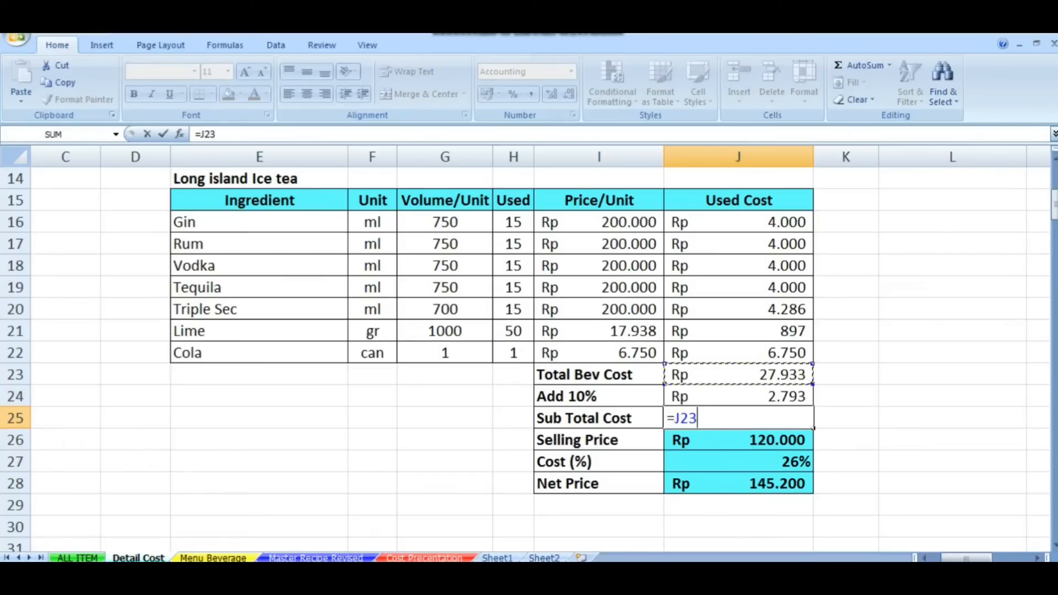
text(+)
key(Up)
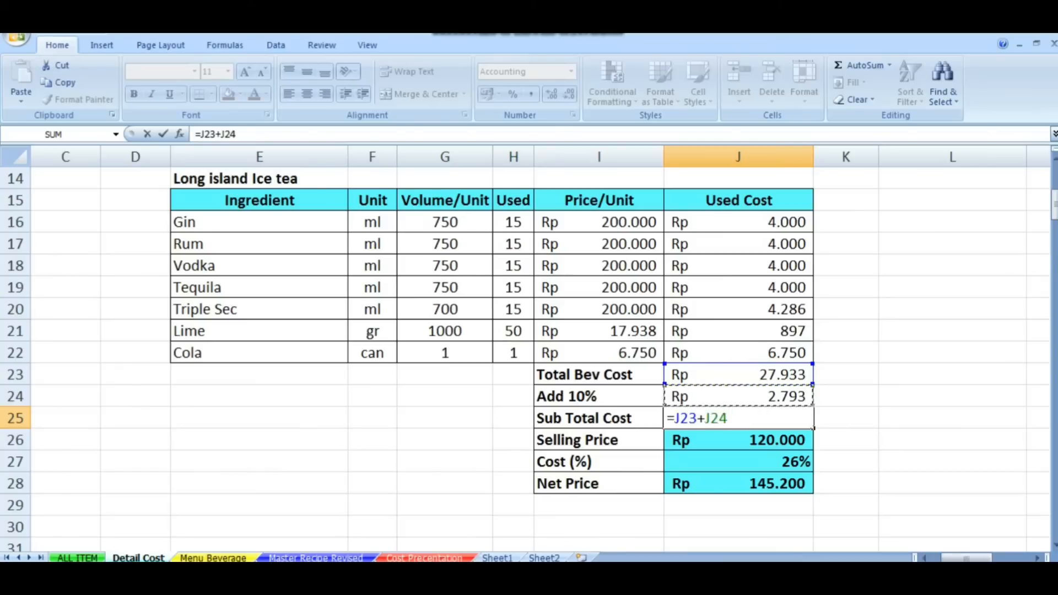
key(Return)
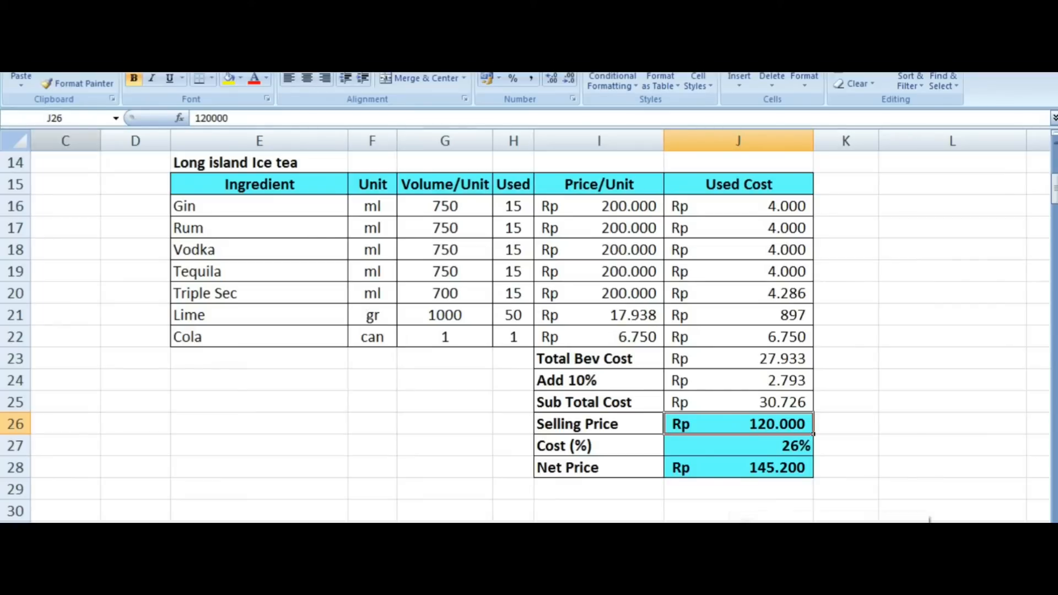
Clear Long island Ice tea's Selling Price in J26 and re-enter it as 120.000
drag(234, 118, 194, 118)
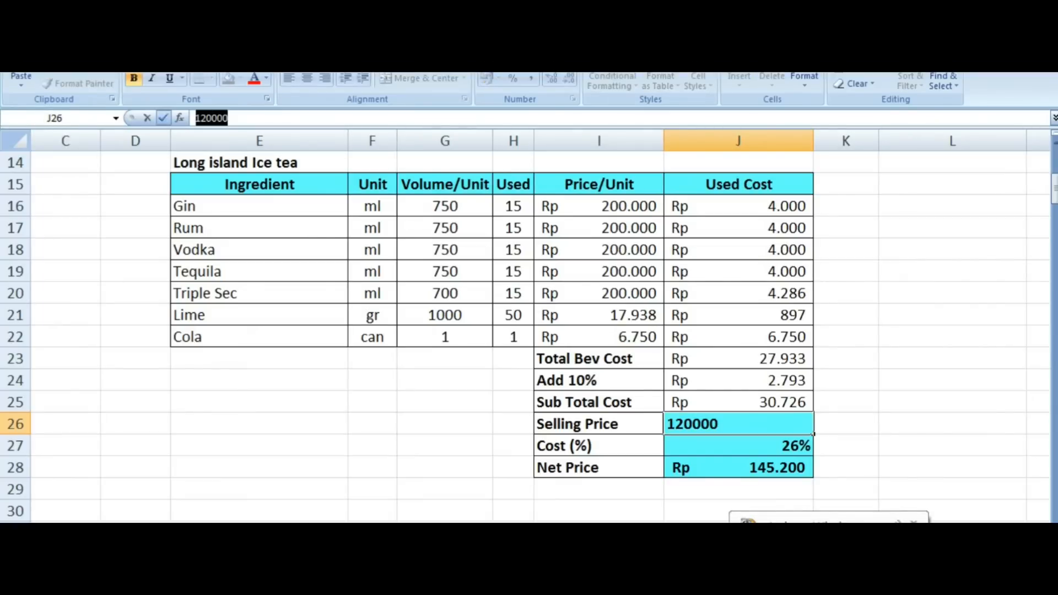
key(BackSpace)
key(Return)
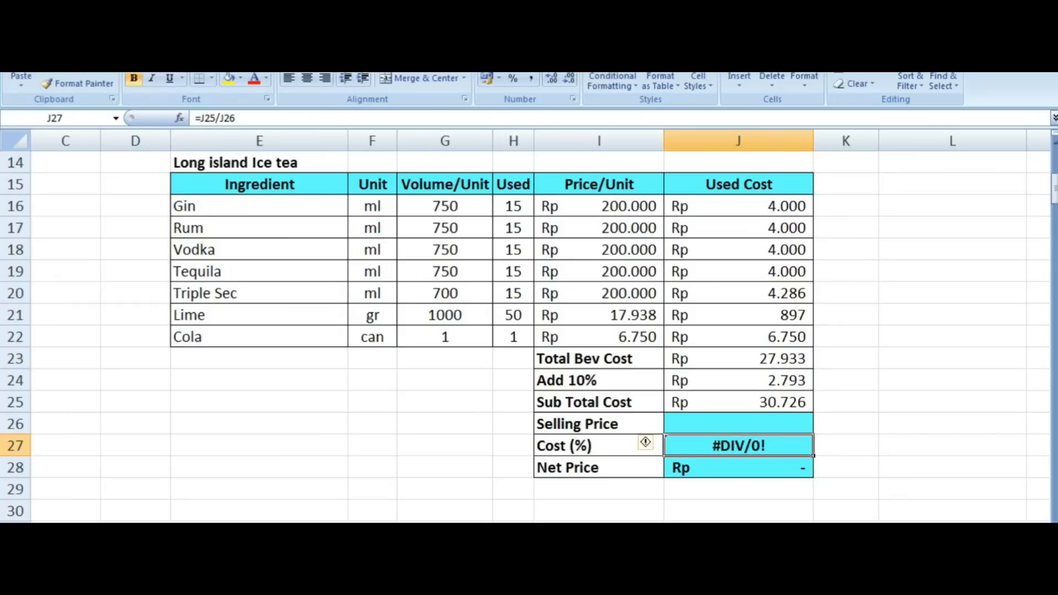
click(739, 423)
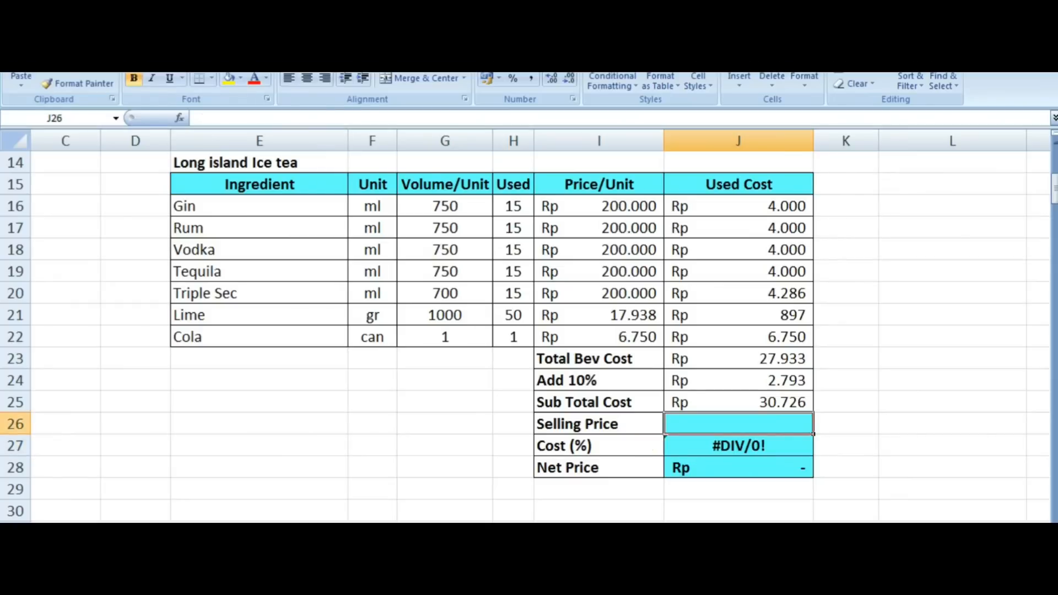
text(12)
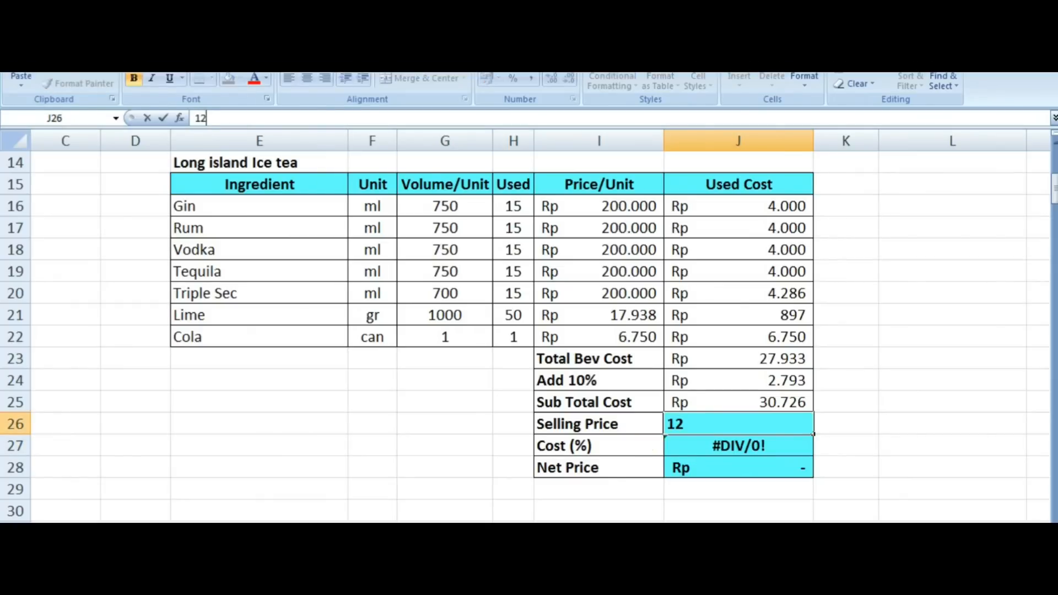
text(0.000)
key(Return)
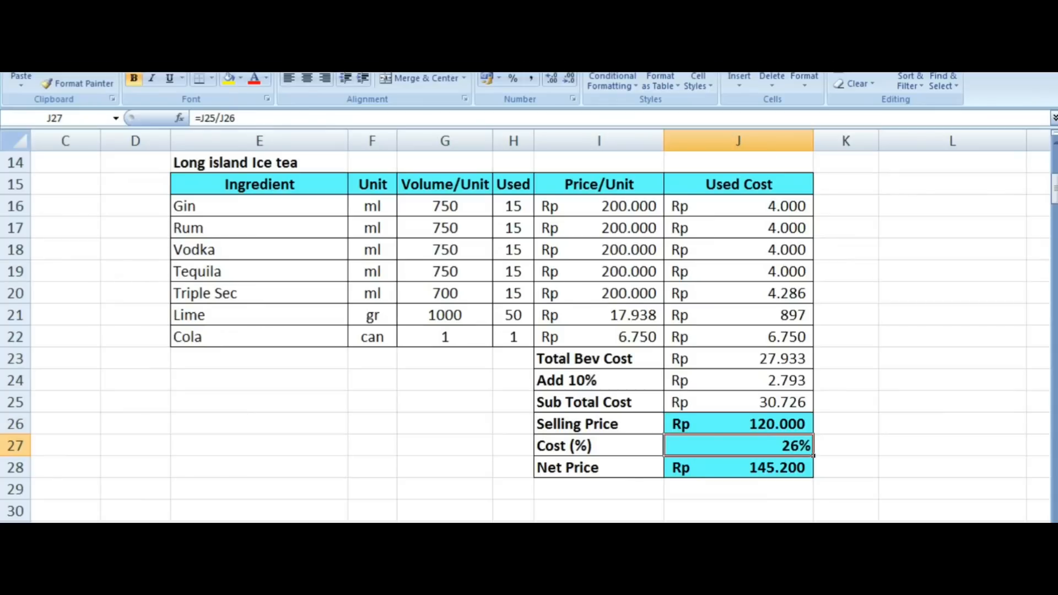
Clear Long island Ice tea's Cost (%) and Selling Price, and rebuild Cost (%) in J27 as =J25/J26
click(599, 446)
click(738, 446)
key(Delete)
click(738, 424)
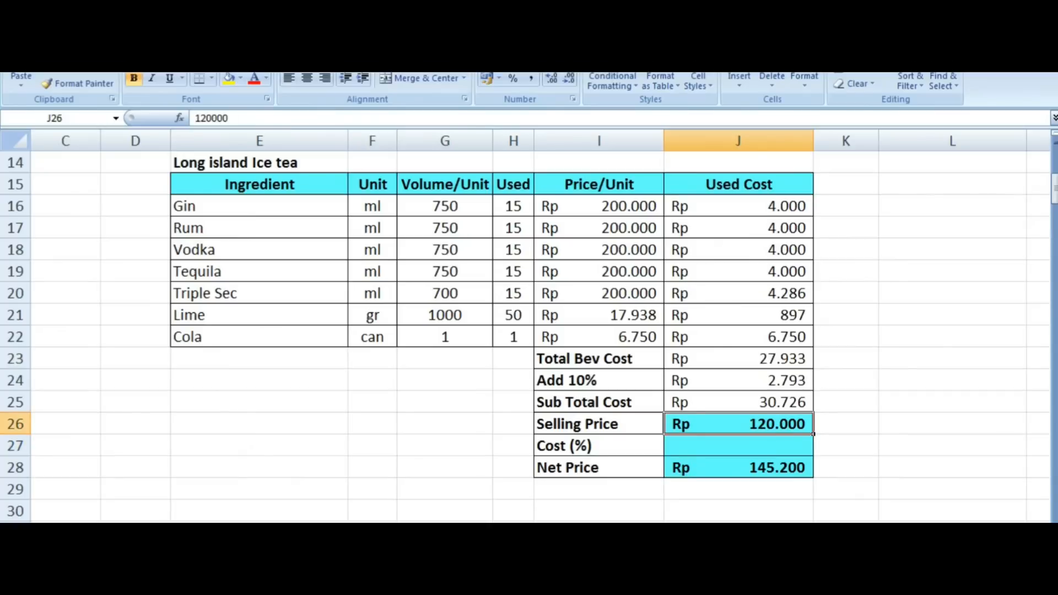
key(Delete)
key(Down)
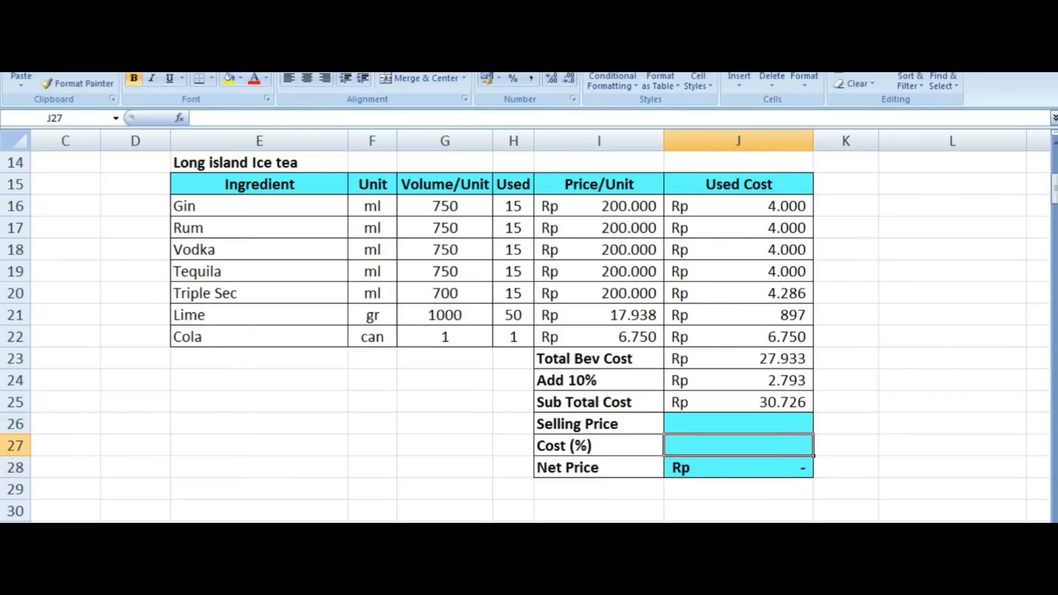
text(=)
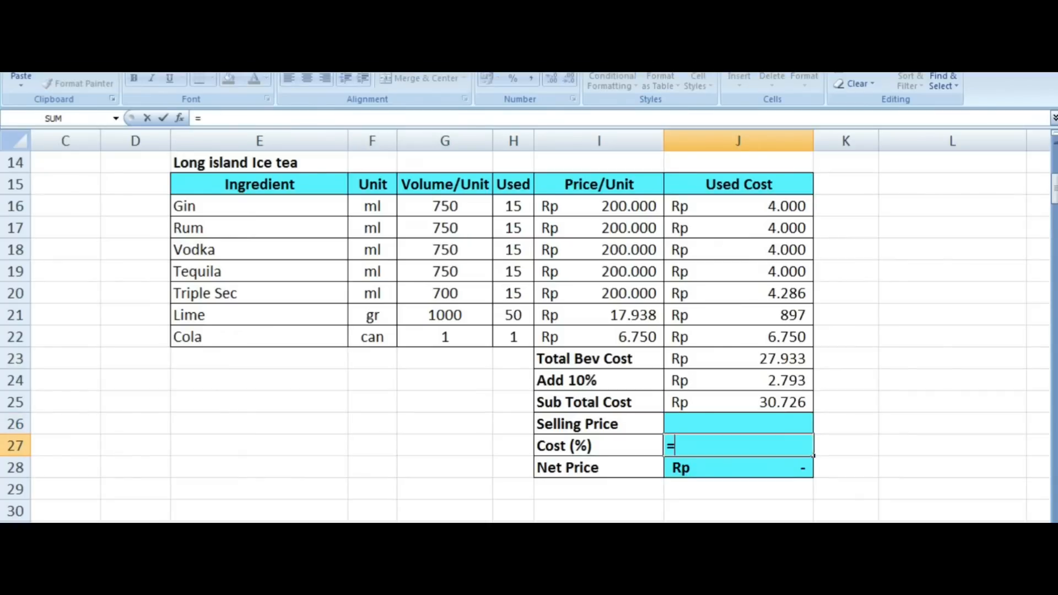
click(738, 402)
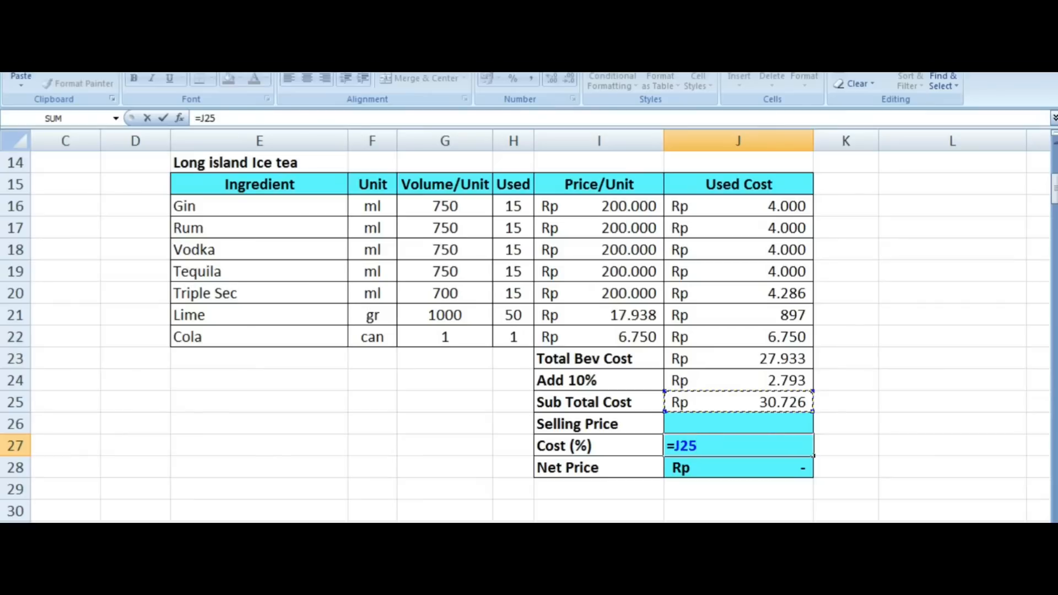
text(/)
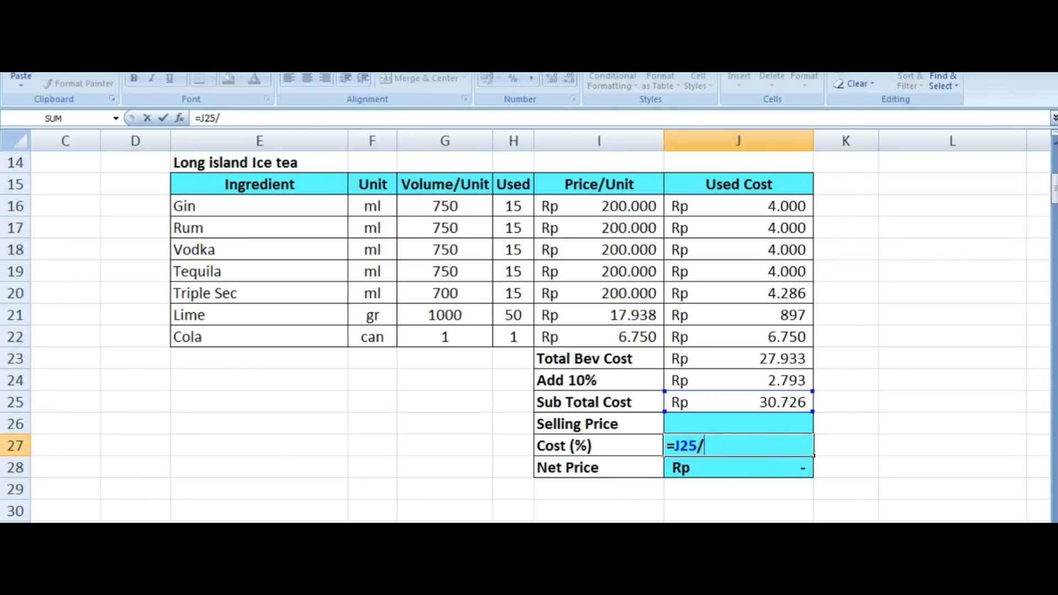
click(738, 424)
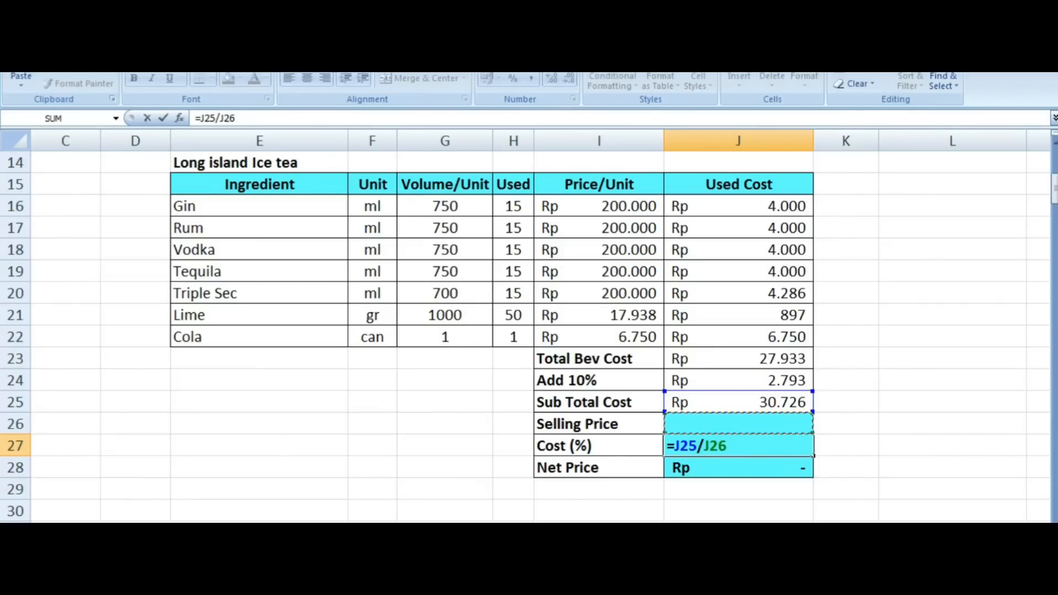
key(Return)
Enter 120.000 as Long island Ice tea's Selling Price in the empty cell J26
click(739, 424)
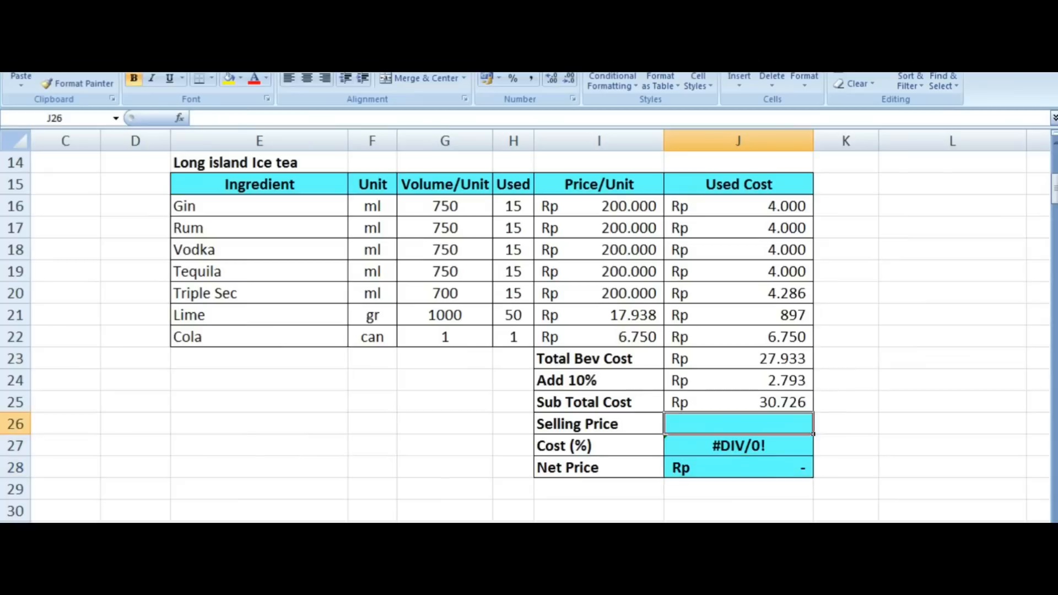
text(120.000)
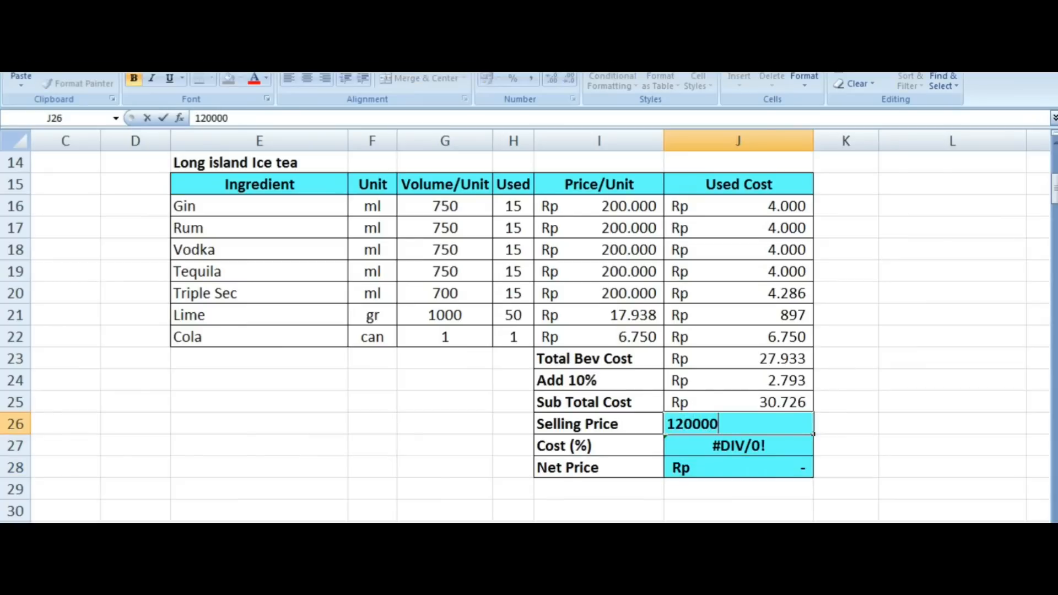
key(Return)
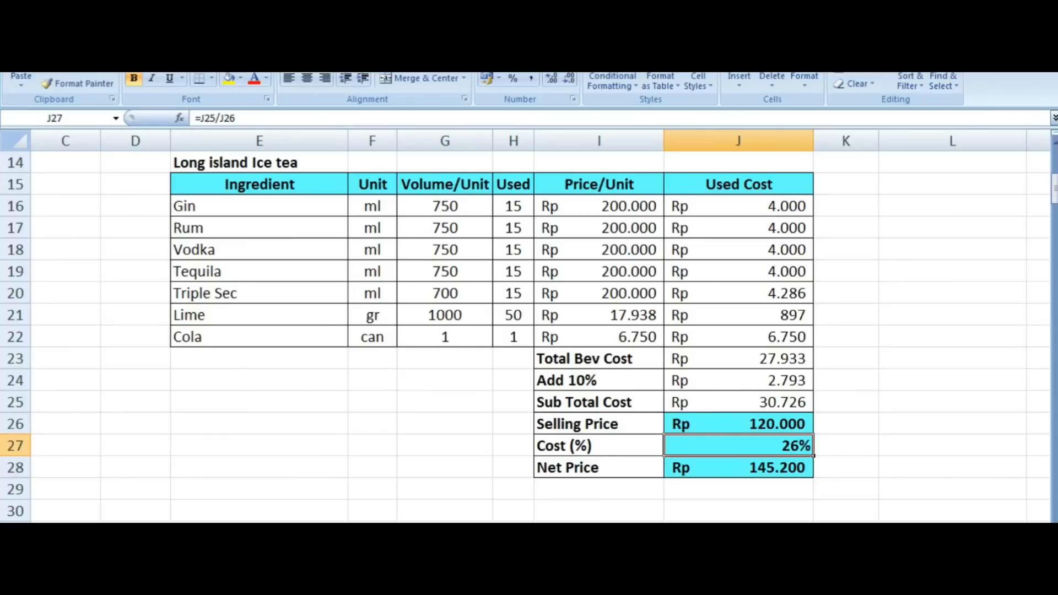
Examine Long island Ice tea's Selling Price, Cost (%) and Net Price cells in J26:J28 and the formulas behind them
click(738, 468)
click(738, 446)
key(Left)
key(Right)
key(Down)
key(Up)
key(Up)
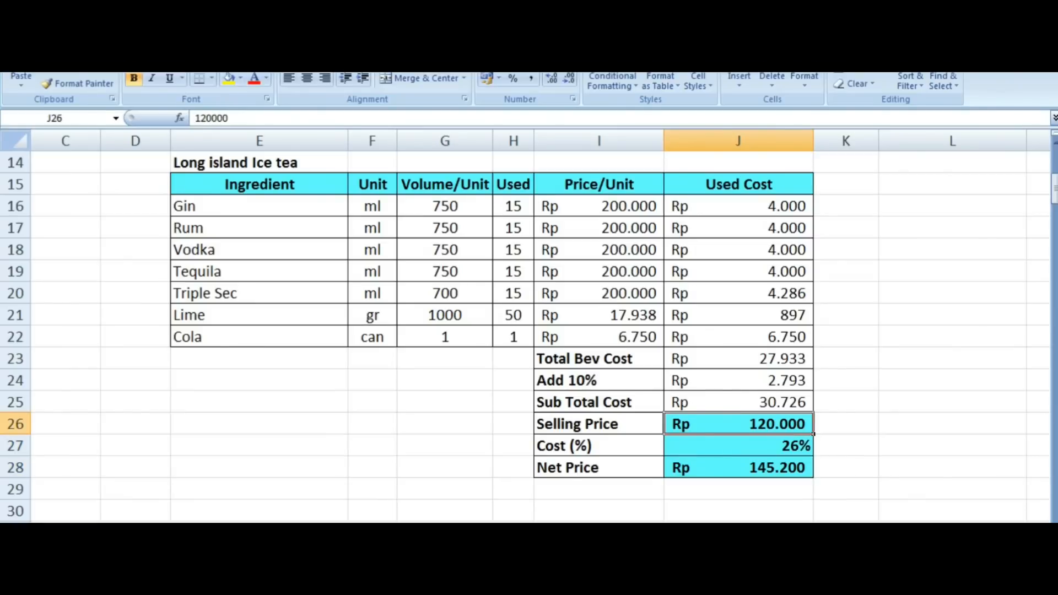
key(Down)
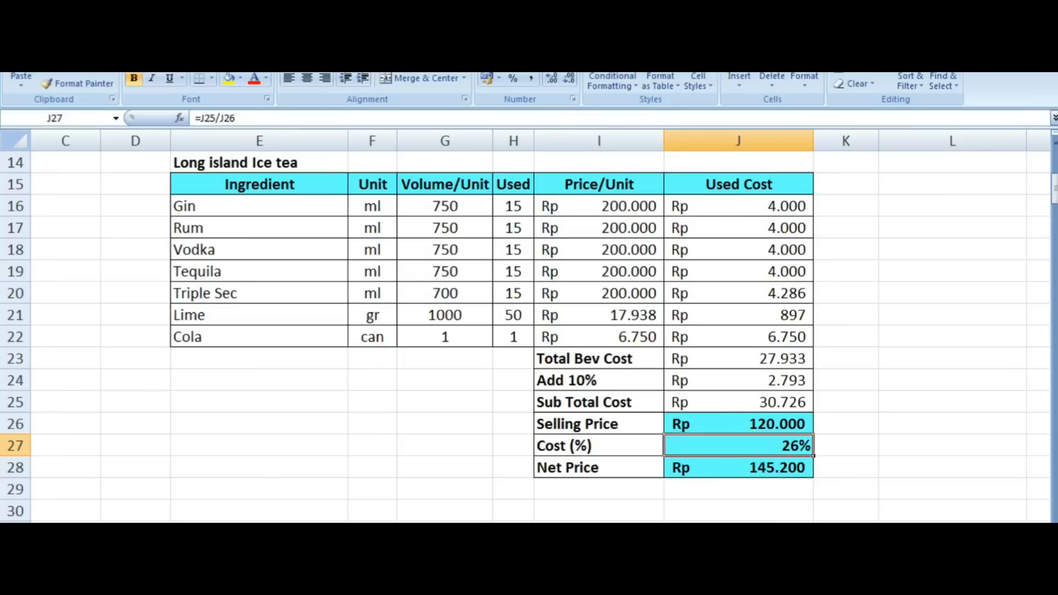
click(739, 467)
click(739, 446)
click(738, 423)
click(738, 445)
key(Left)
key(Right)
key(Left)
key(Right)
Try a Selling Price of 200000 for Long island Ice tea in J26, check its Net Price, and set it back to 120.000
key(Up)
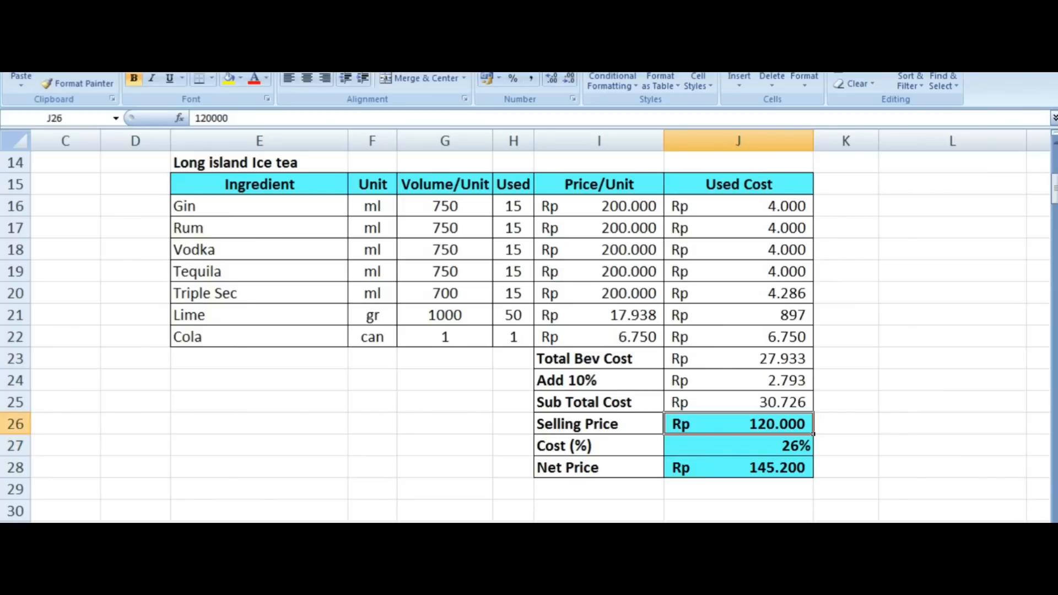
text(200000)
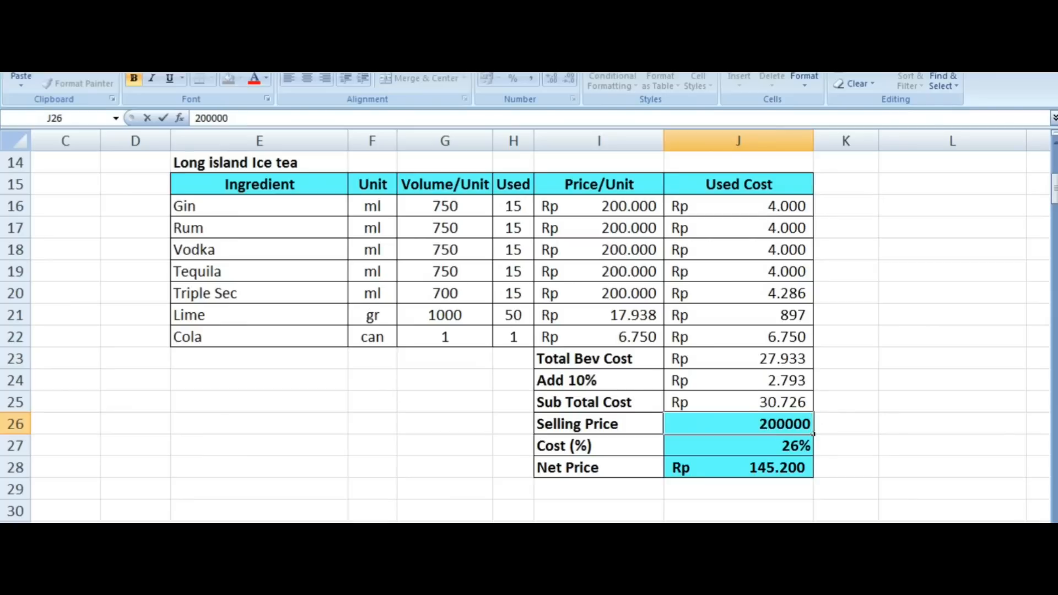
key(Return)
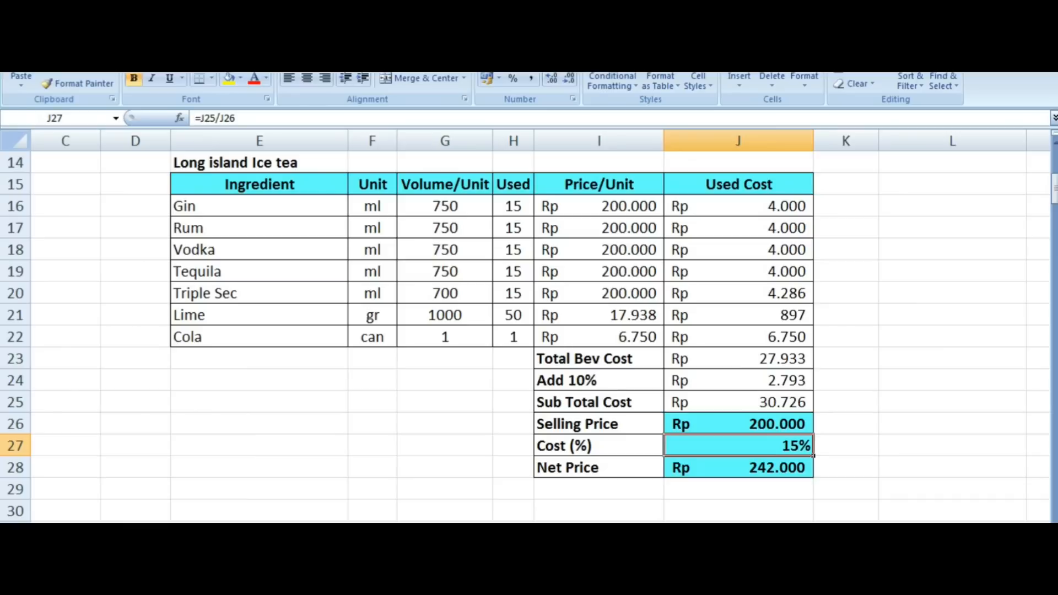
click(738, 467)
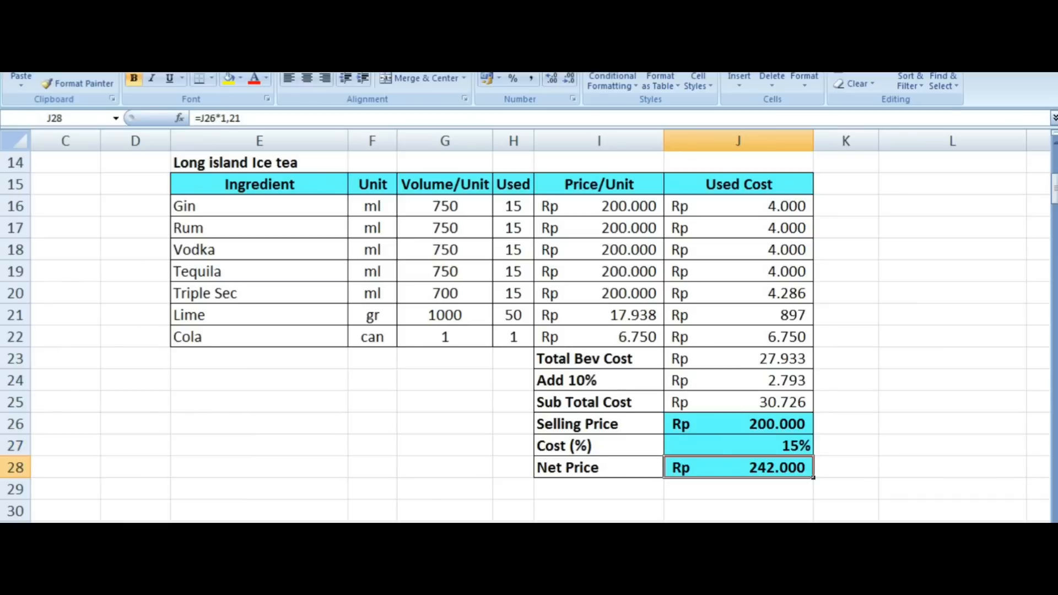
click(739, 424)
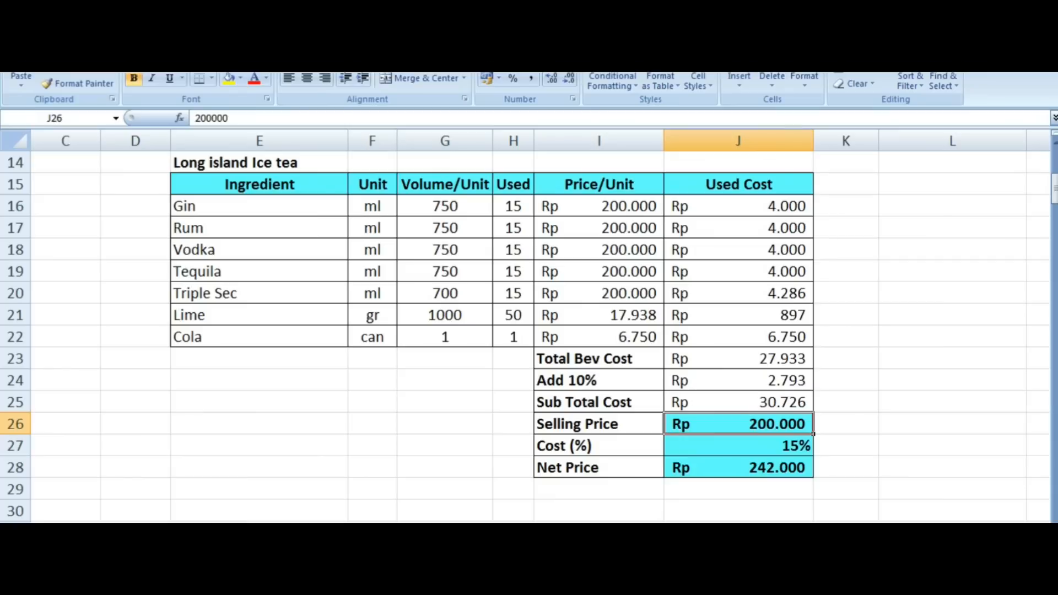
text(1)
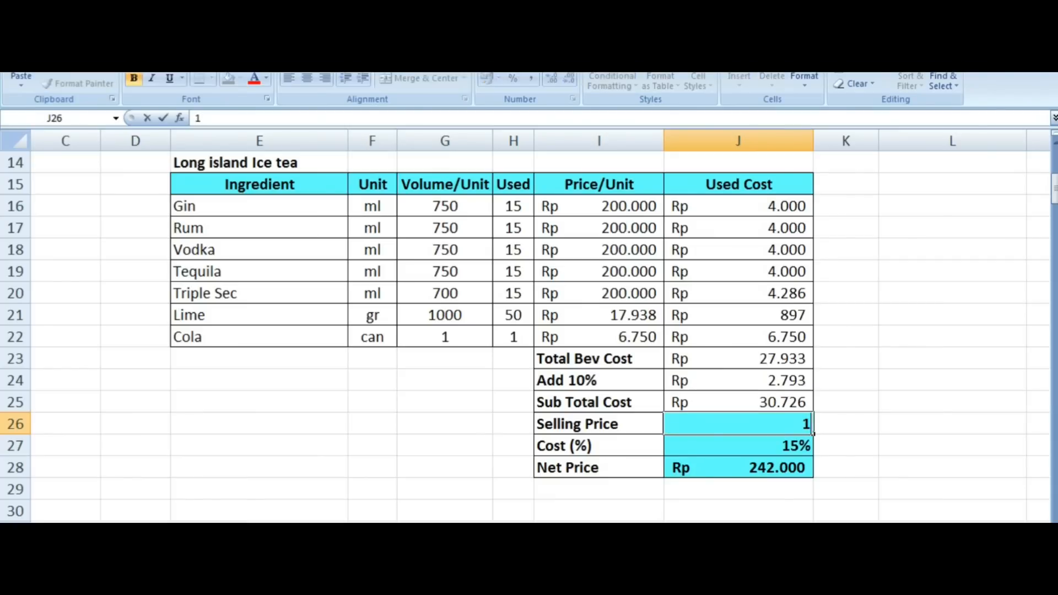
text(20.000)
key(Return)
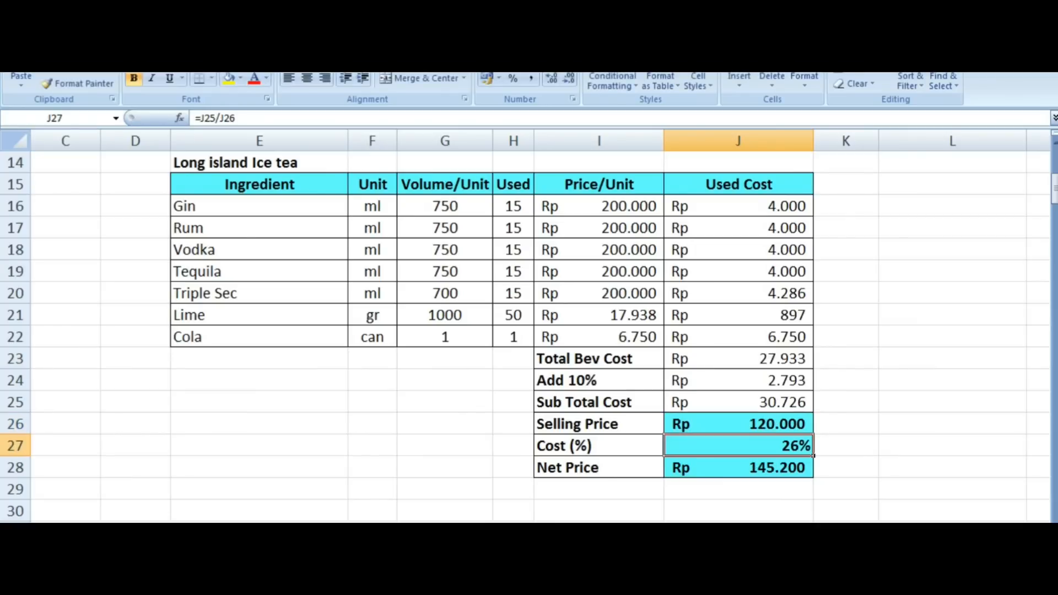
Set Brown Sugar Latte's Selling Price in J10 to 25000
key(Up)
key(Up)
key(Up)
key(Up)
key(Up)
key(Up)
key(Up)
key(Up)
key(Up)
key(Up)
key(Up)
key(Up)
key(Up)
key(Up)
key(Up)
key(Up)
key(Up)
key(Up)
key(Up)
key(Up)
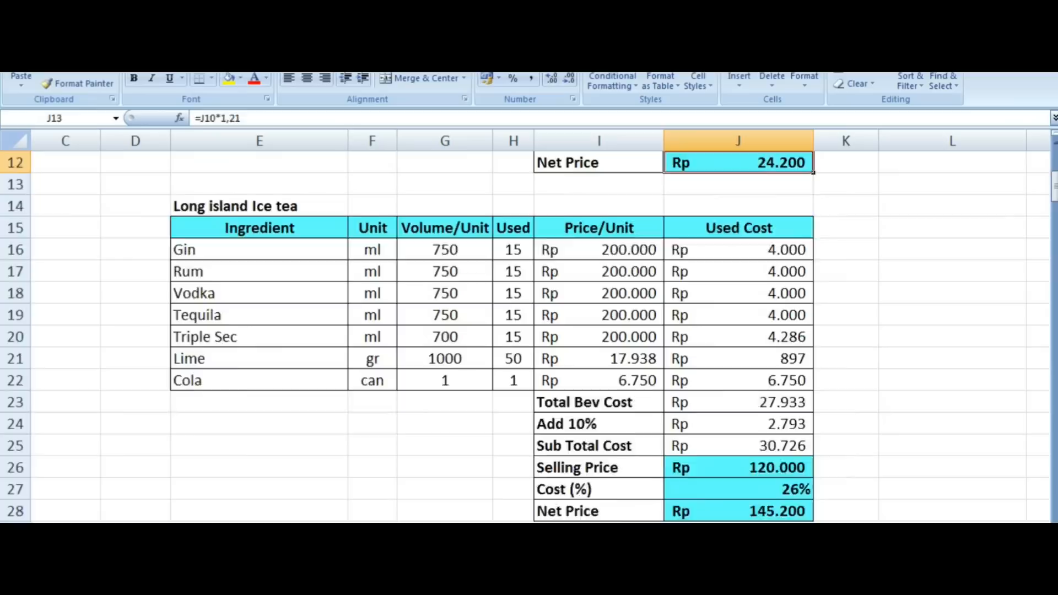
key(Up)
key(Up)
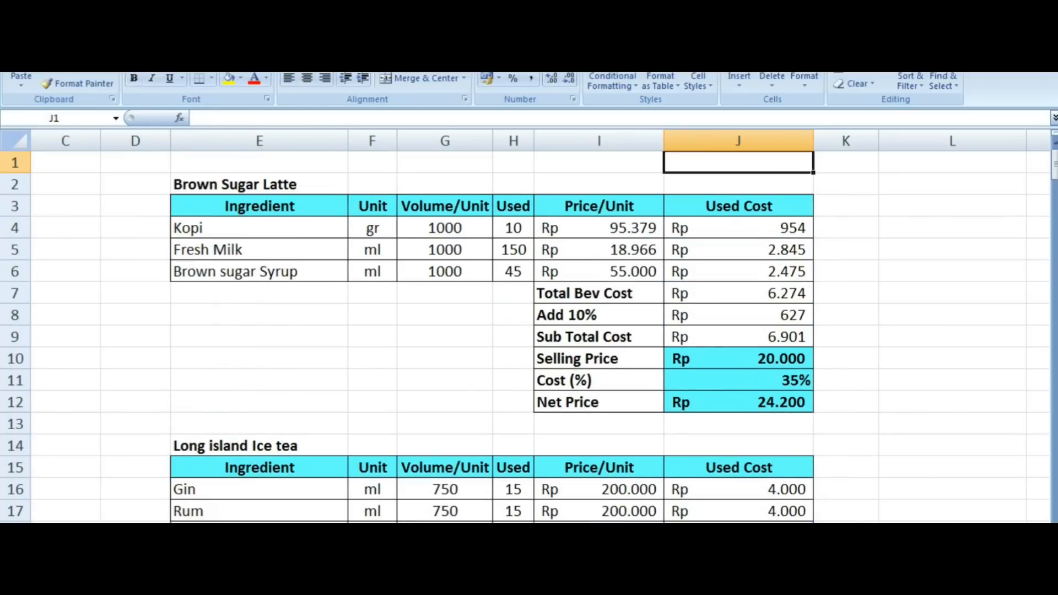
click(738, 359)
text(25000)
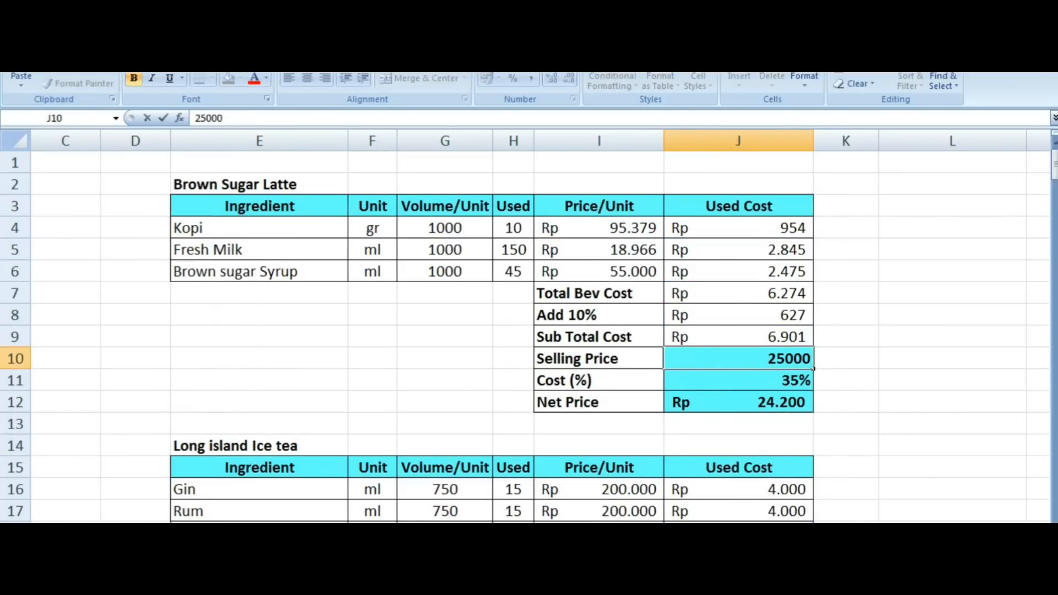
key(Return)
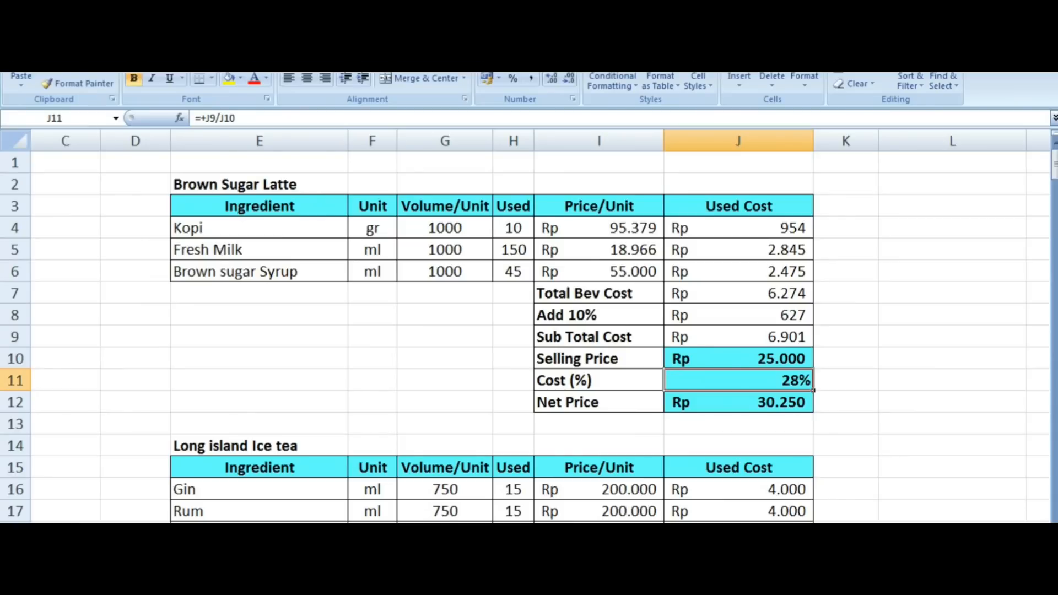
Review Long island Ice tea's cost block down to the Net Price formula in J28
key(Down)
key(Down)
key(Down)
key(Down)
key(Down)
key(Down)
key(Down)
key(Down)
key(Down)
key(Down)
key(Down)
key(Down)
key(Down)
key(Down)
key(Down)
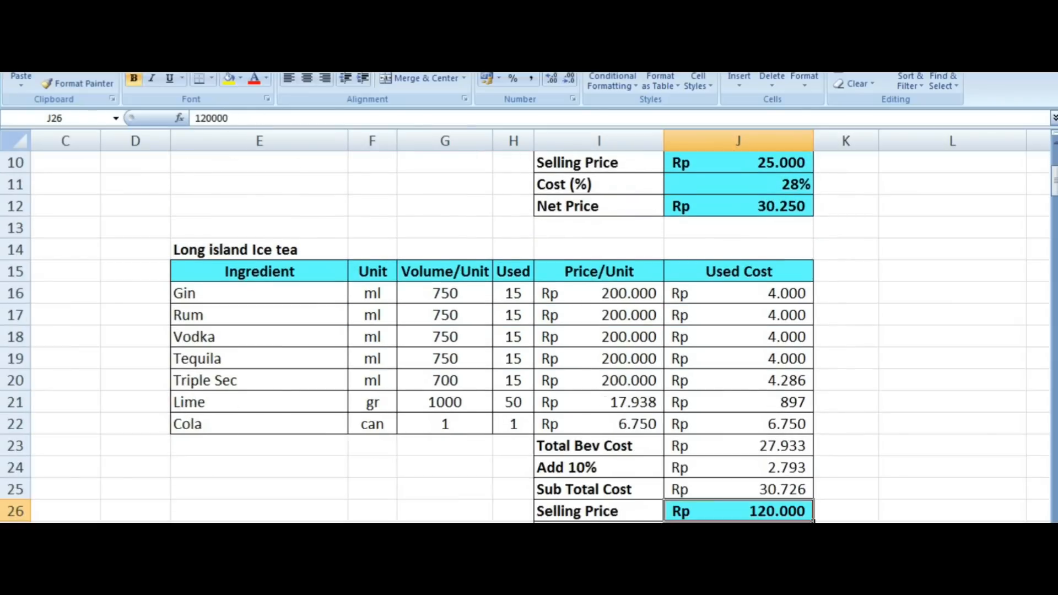
key(Down)
key(Down)
key(Down)
key(Down)
key(Down)
key(Down)
key(Down)
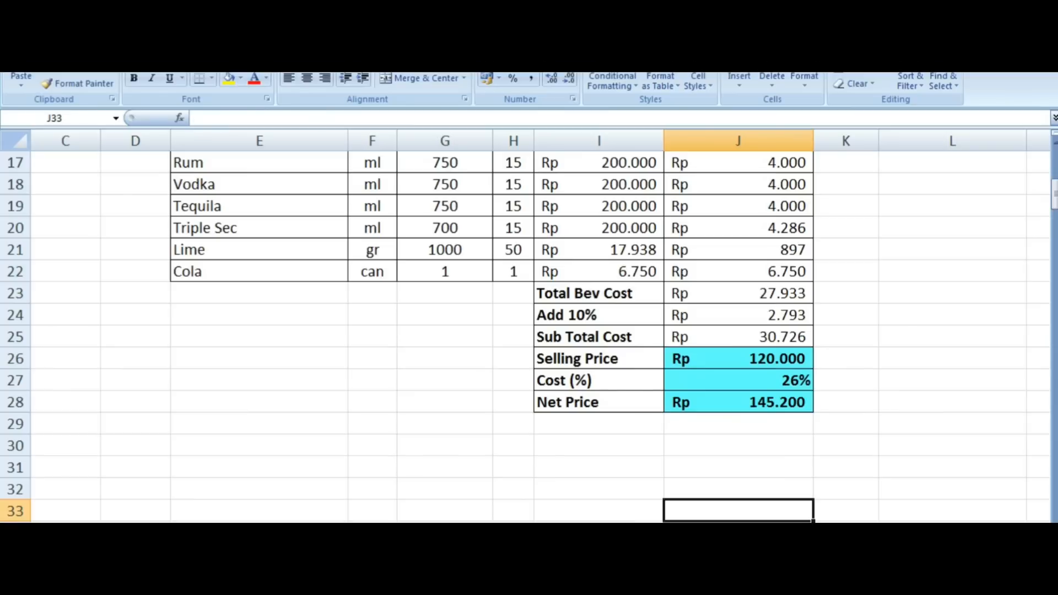
key(Up)
key(Up)
key(Up)
key(Up)
key(Up)
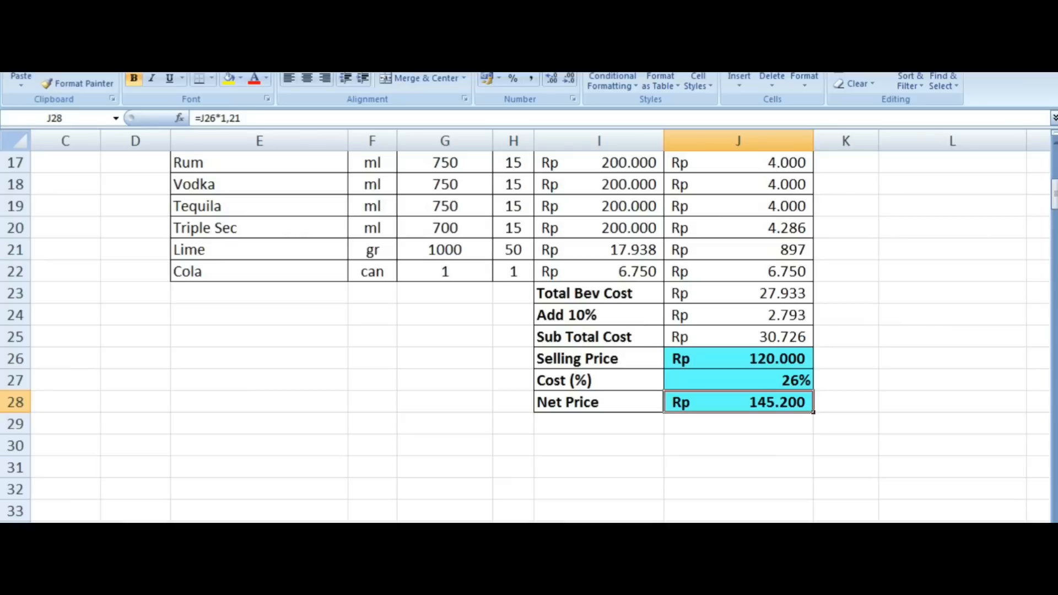
Compare Long island Ice tea's Selling Price in J26 with the Net Price formula in J28
key(Up)
key(Up)
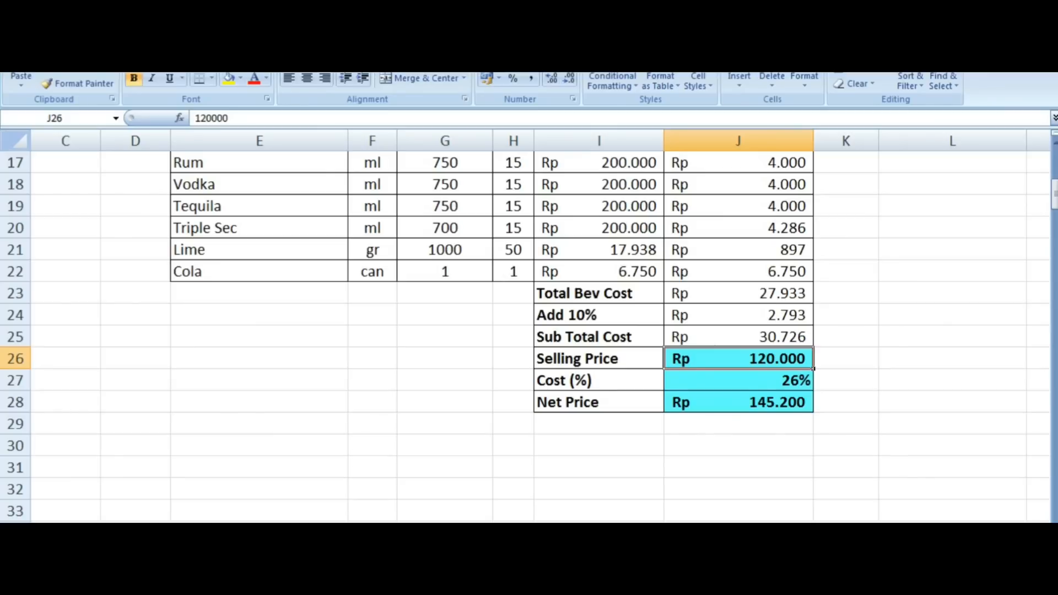
key(Down)
key(Down)
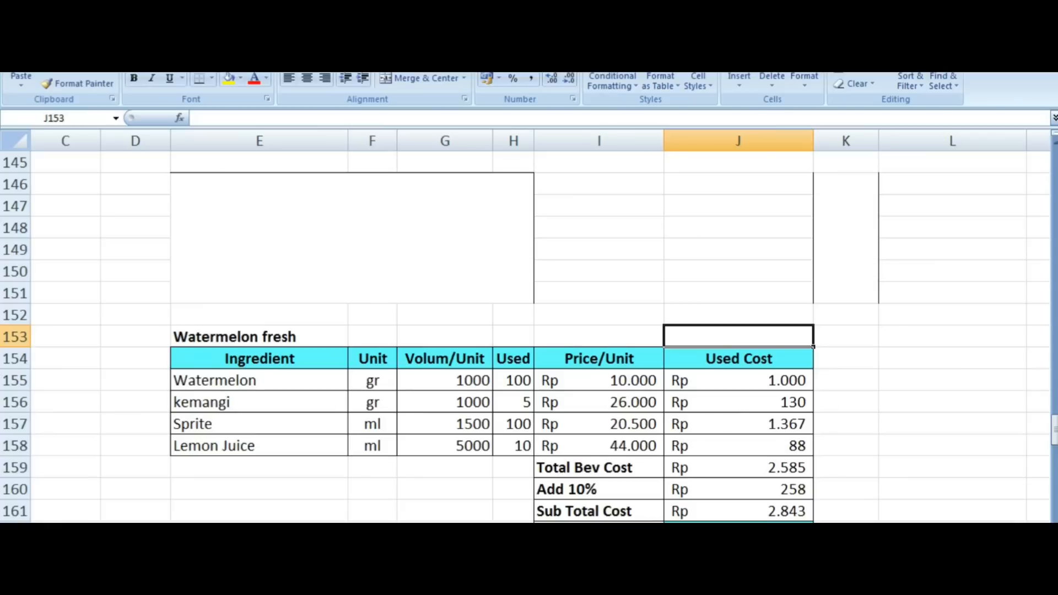
drag(1054, 430, 1055, 191)
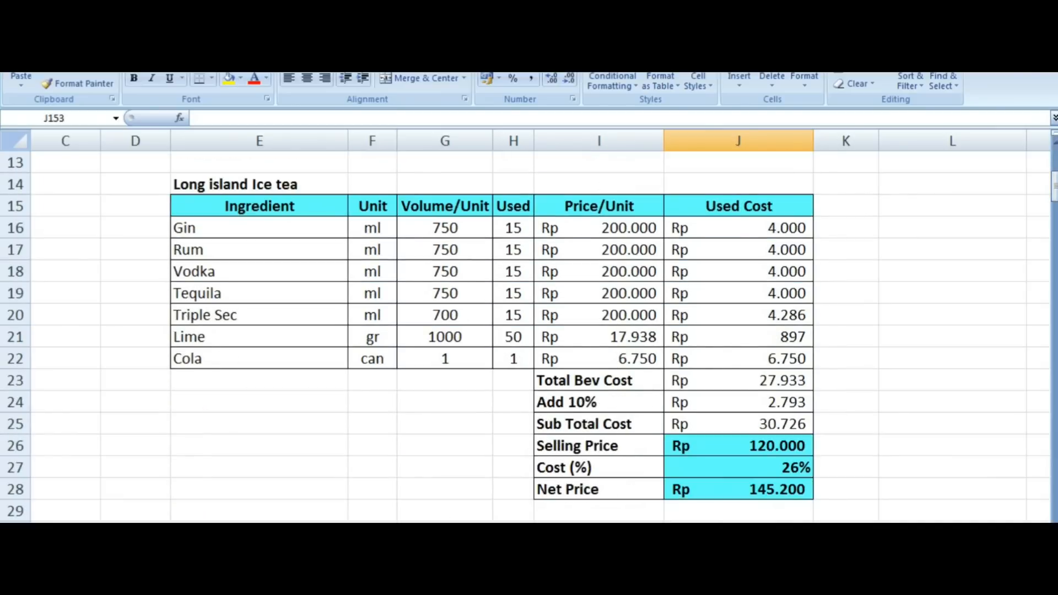
click(739, 489)
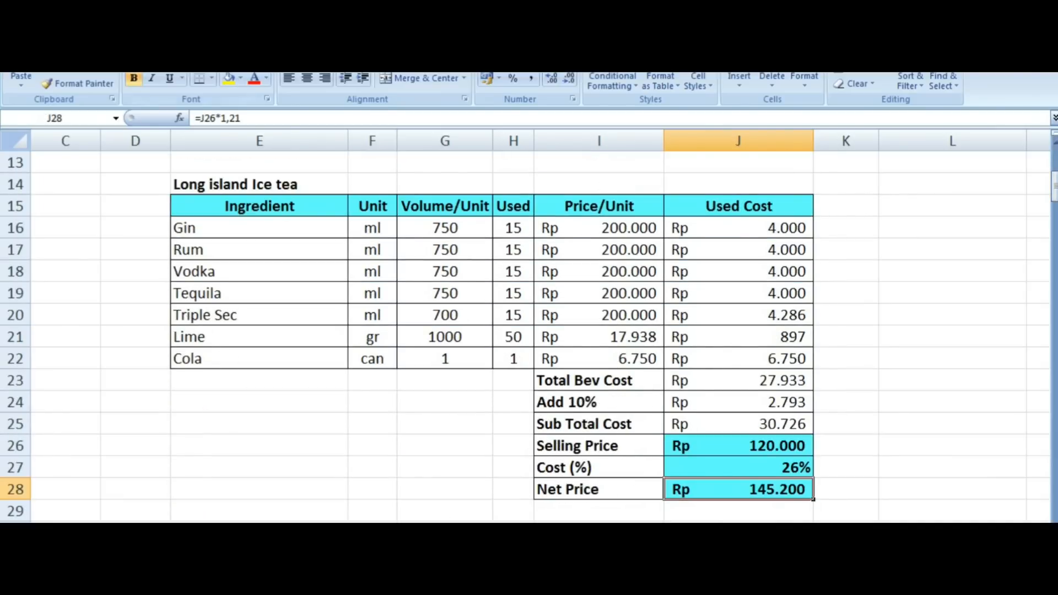
drag(244, 119, 194, 118)
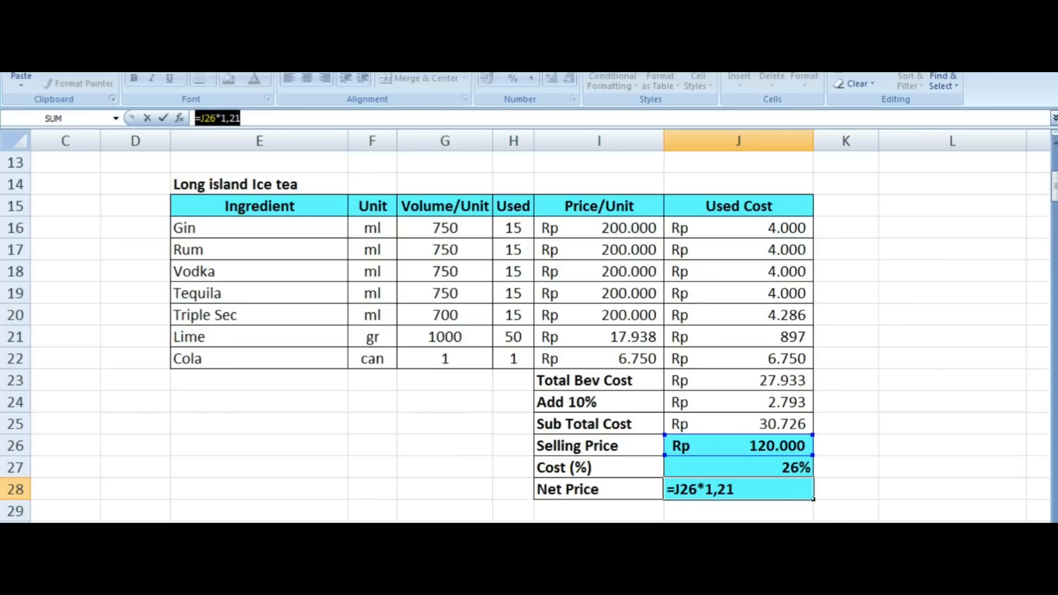
click(846, 468)
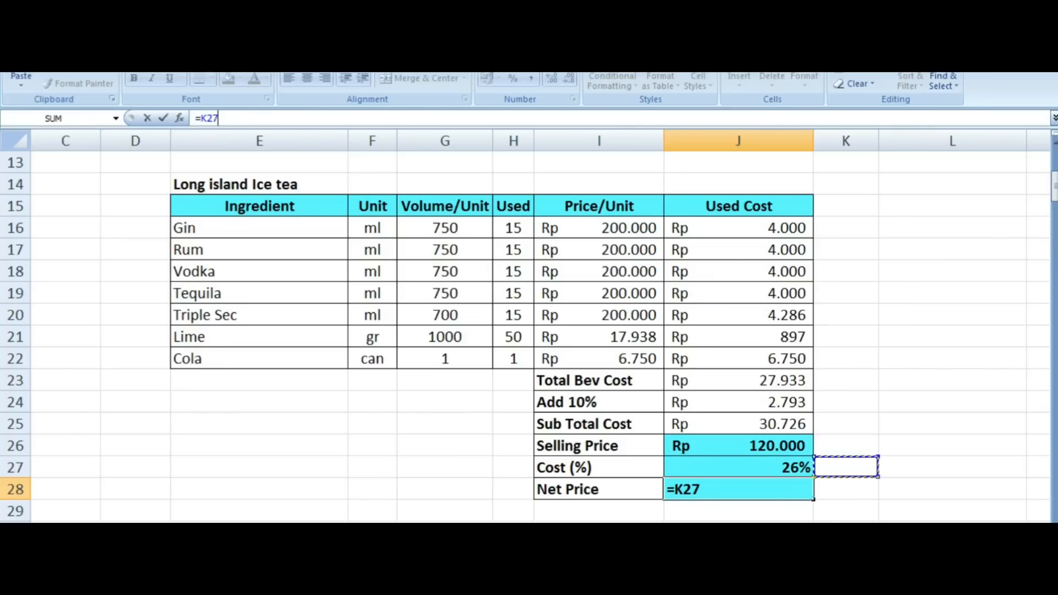
key(Return)
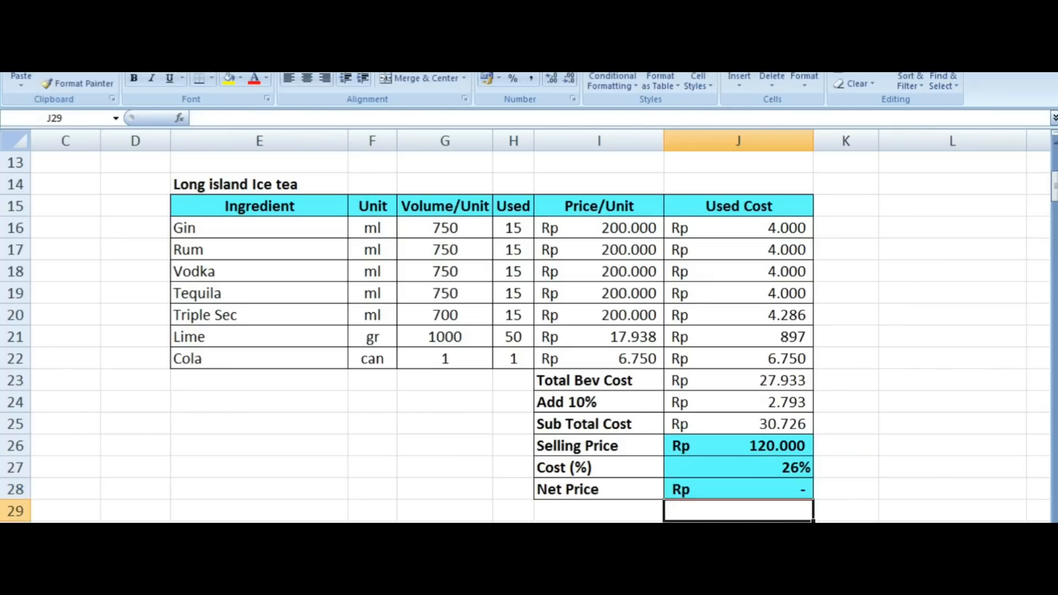
key(ctrl+z)
click(846, 467)
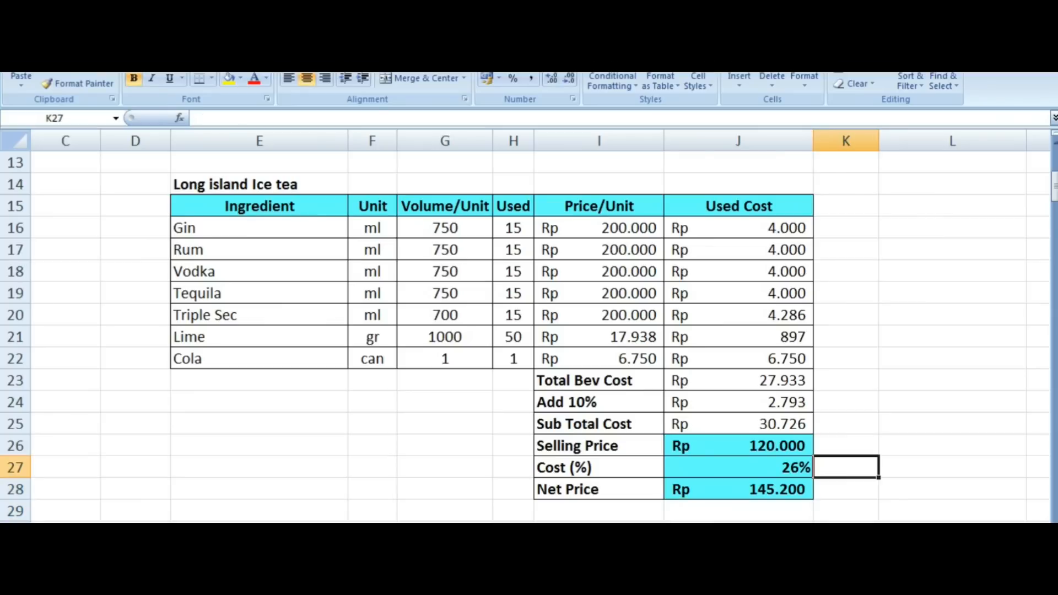
key(Down)
key(Down)
key(Left)
key(Left)
key(Left)
key(Left)
key(Left)
key(Left)
key(Left)
key(Left)
key(Left)
key(Left)
key(Up)
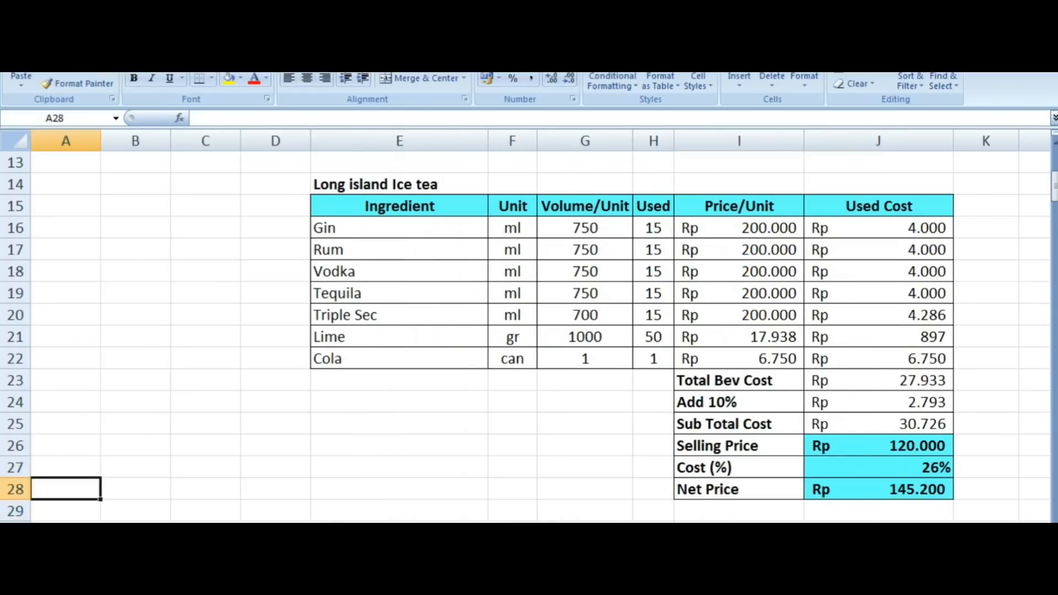
key(Right)
key(Right)
key(Right)
key(Right)
key(Right)
key(Right)
key(Right)
key(Right)
key(Right)
key(Right)
key(Right)
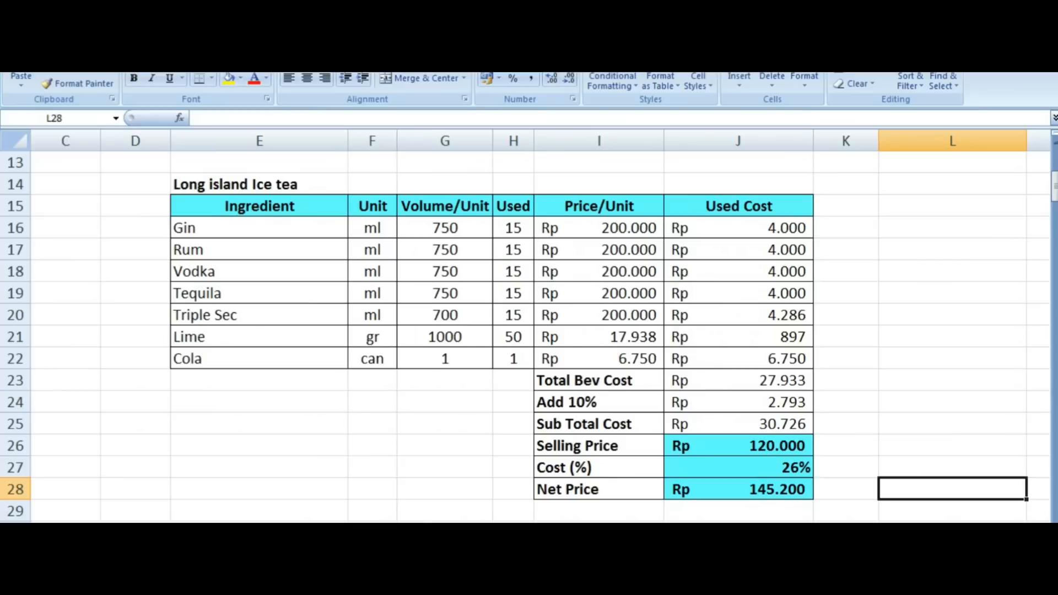
Review the costing sheet from Long island Ice tea's block up to the complete Brown Sugar Latte block
key(Up)
key(Up)
key(Up)
key(Up)
key(Up)
key(Up)
key(Up)
key(Up)
key(Up)
key(Up)
key(Up)
key(Up)
key(Up)
key(Up)
key(Up)
key(Up)
key(Up)
key(Up)
key(Up)
key(Up)
key(Up)
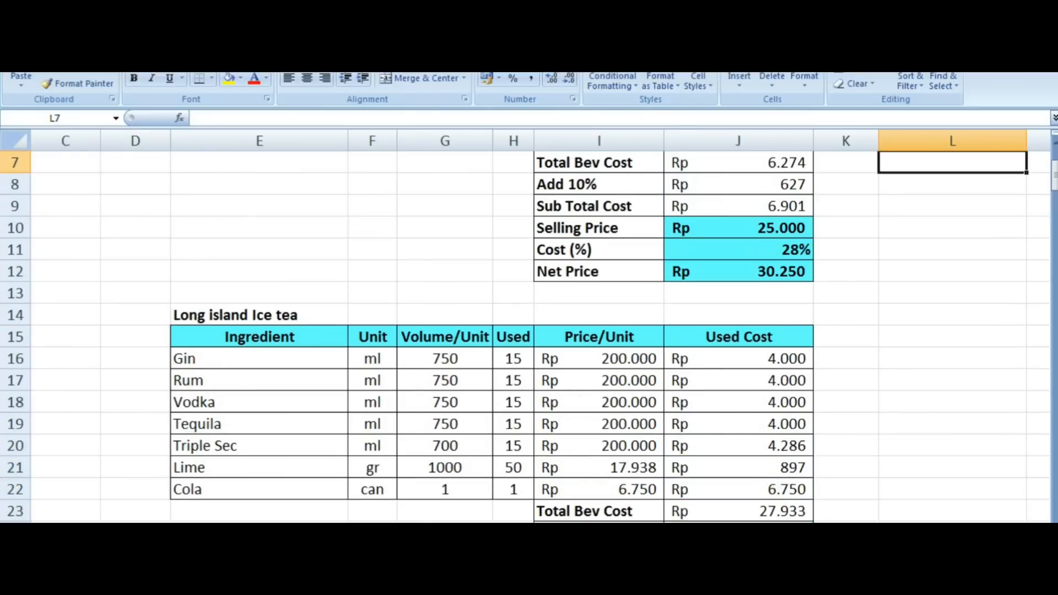
key(Up)
key(Up)
key(Up)
key(Up)
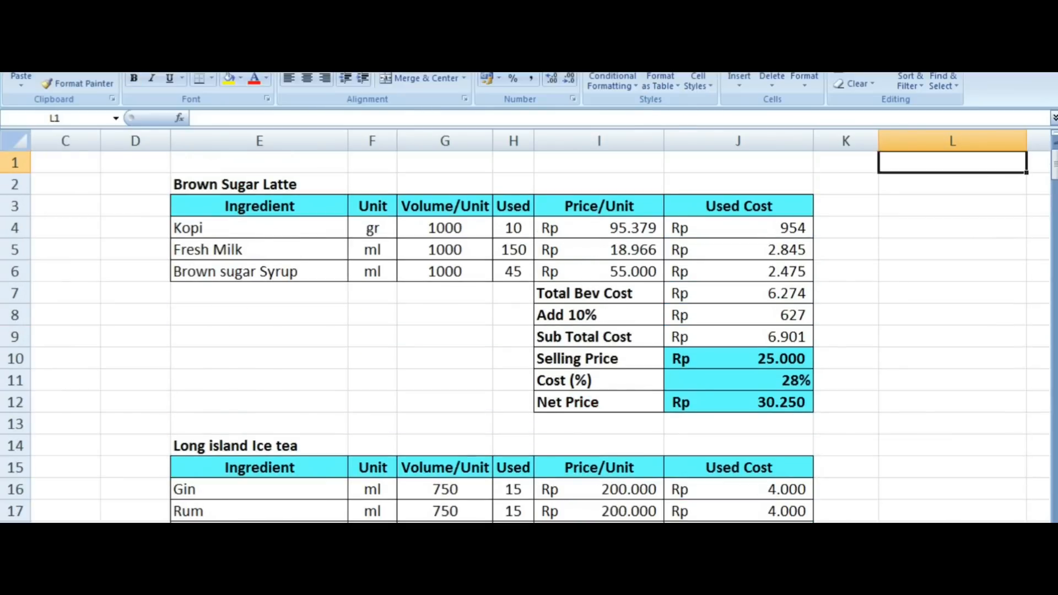
key(Left)
key(Left)
key(Left)
key(Left)
key(Left)
key(Left)
key(Left)
key(Left)
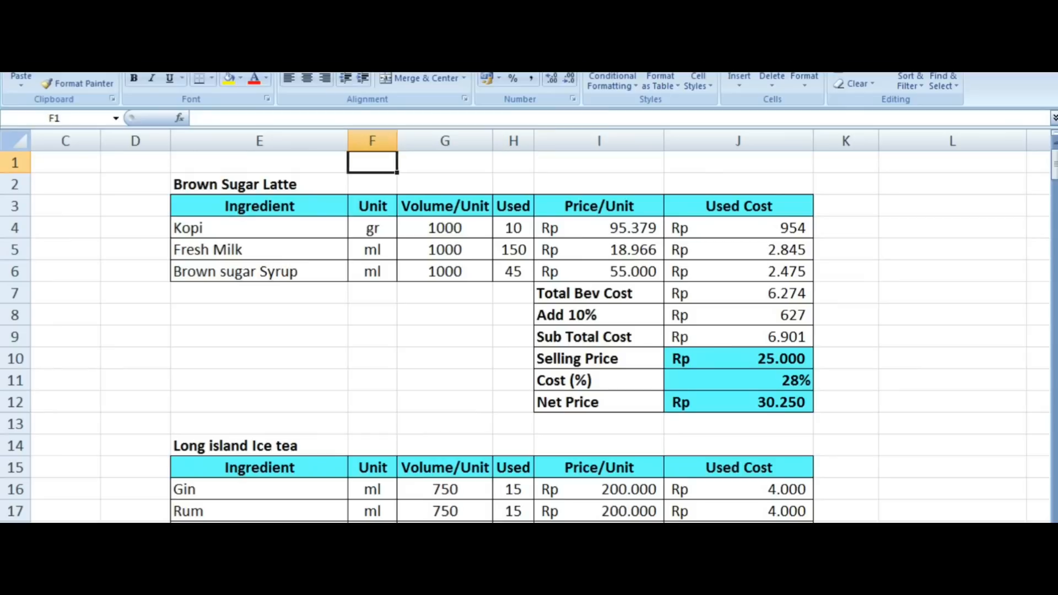
key(Down)
key(Down)
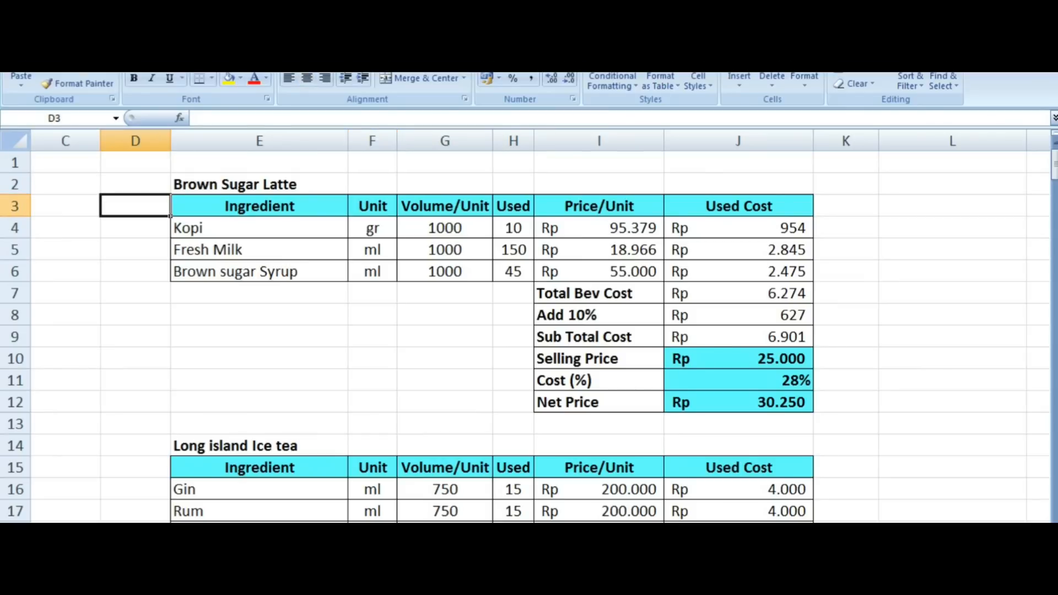
Look over the Cost Presentation sheet and the coffee and tea price list, and return to the drink costing sheet
key(ctrl+Page_Down)
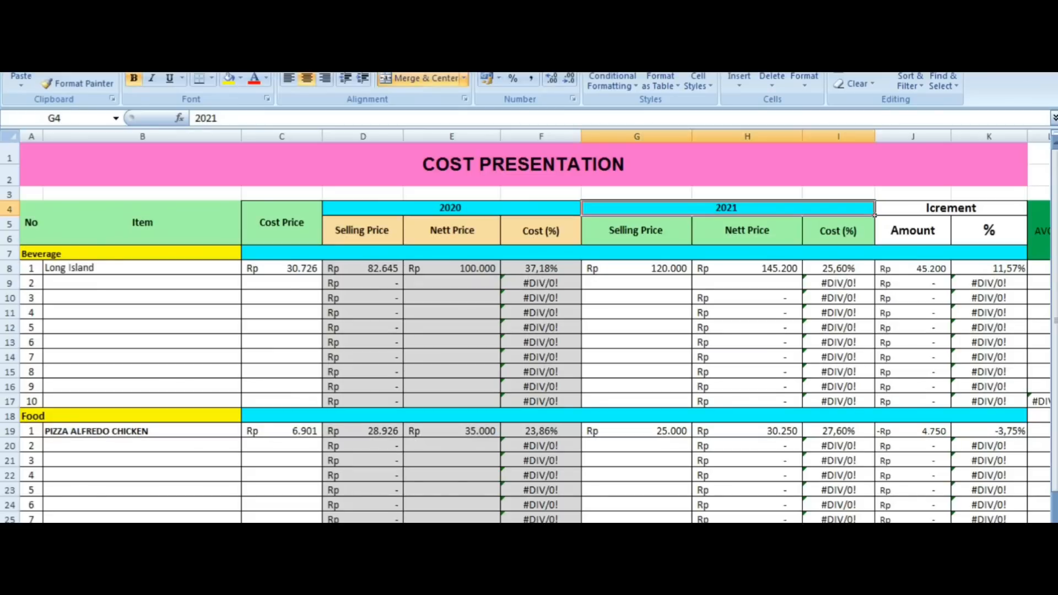
key(ctrl+Page_Down)
key(Down)
key(Down)
key(Down)
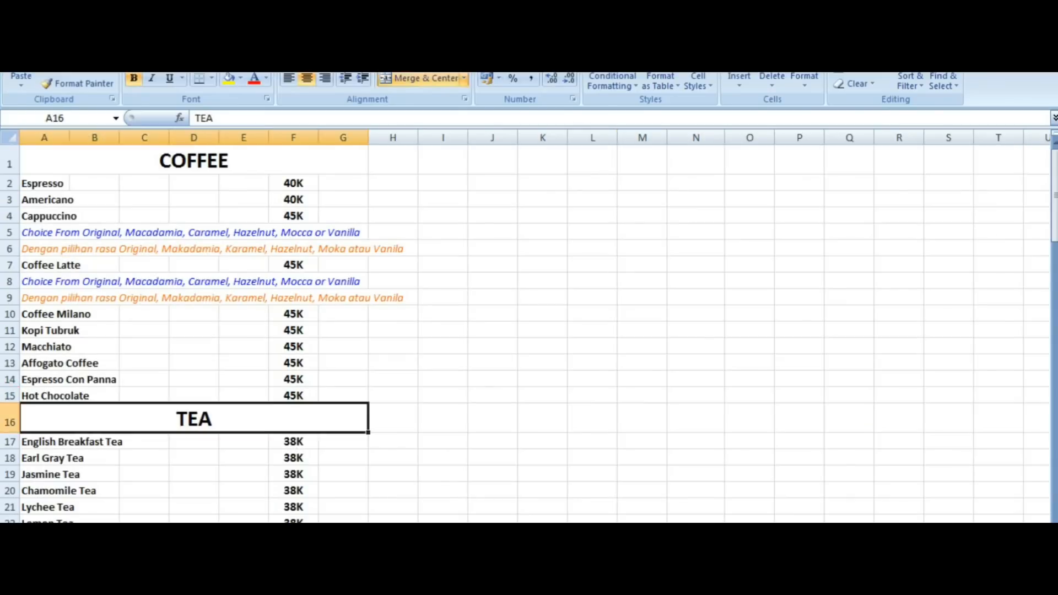
key(ctrl+Page_Up)
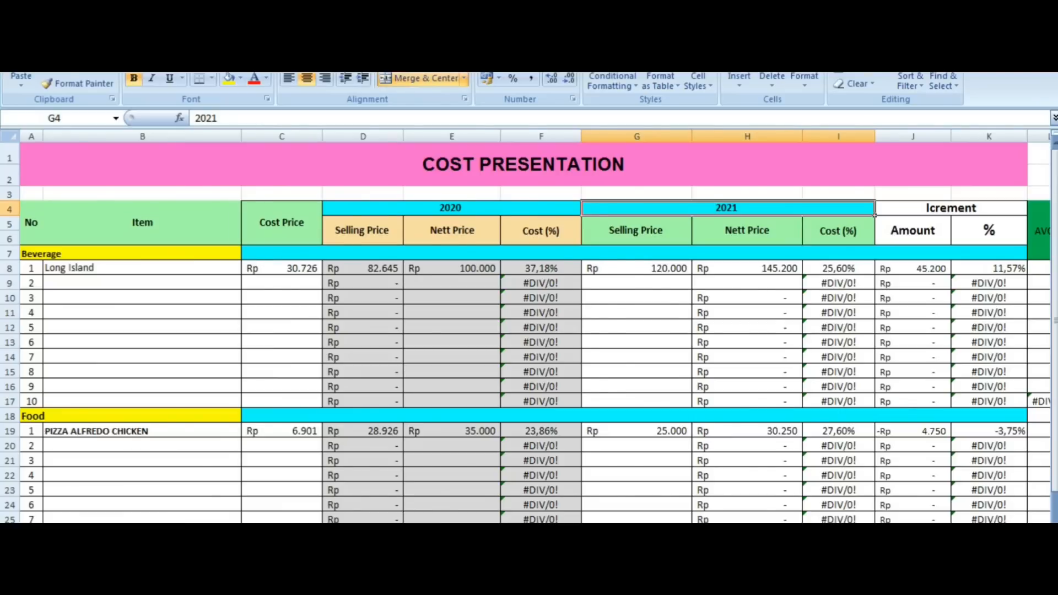
key(ctrl+Page_Up)
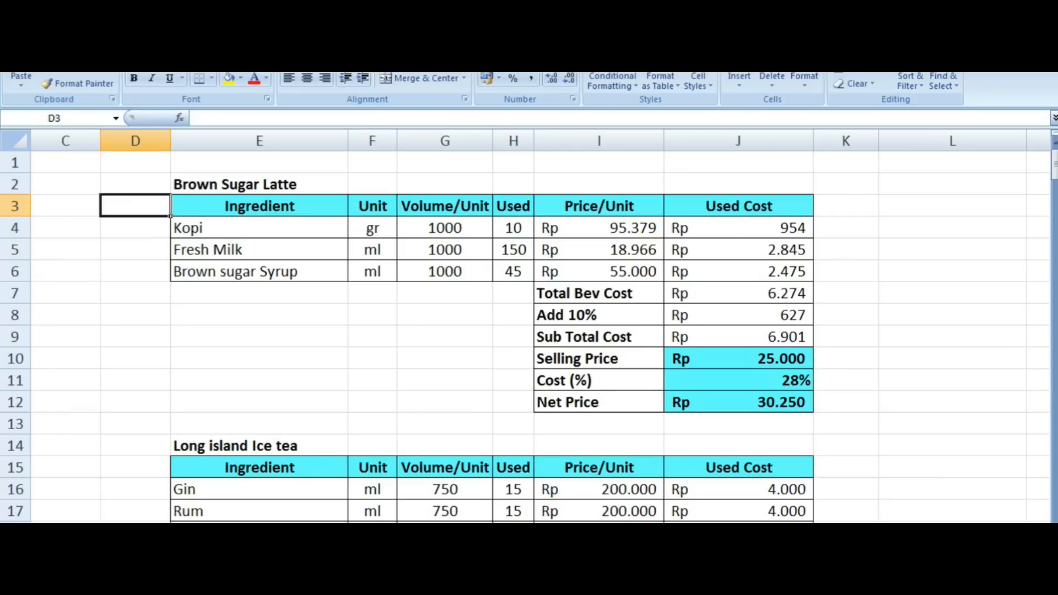
click(372, 358)
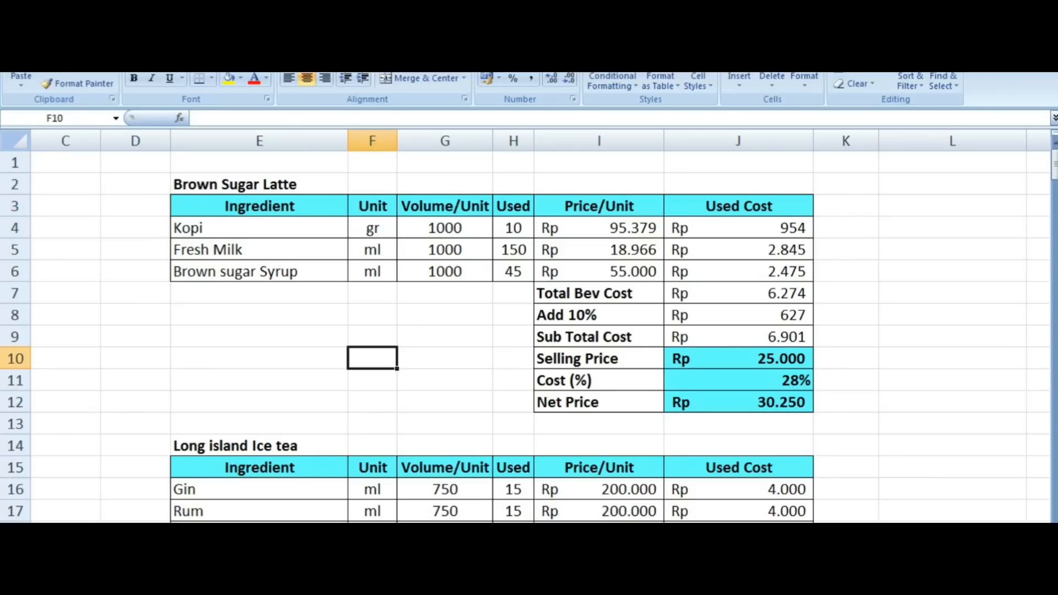
click(372, 380)
key(Down)
key(Down)
key(Left)
key(Left)
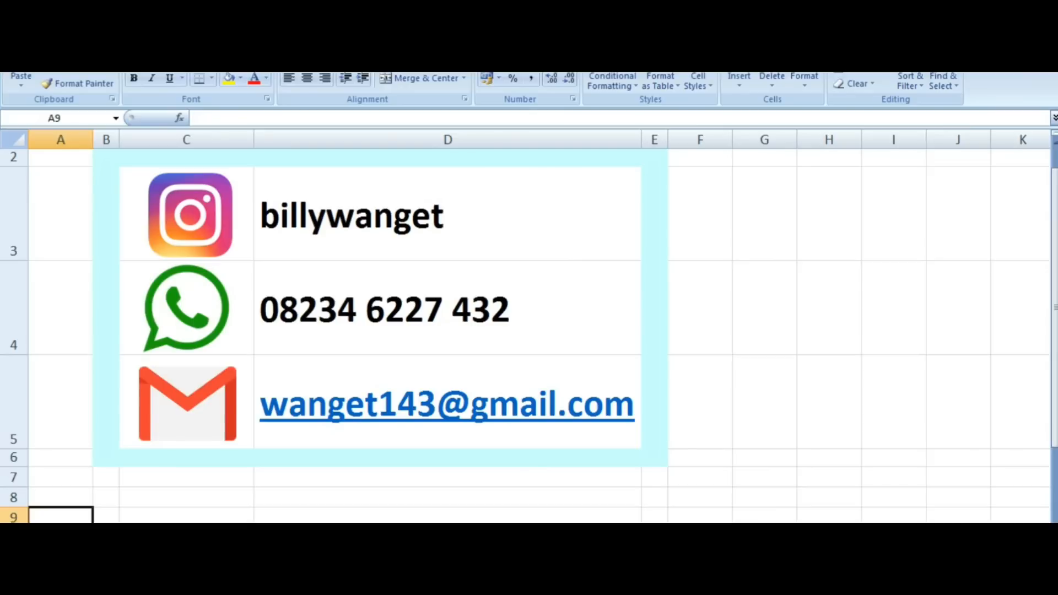
View the contact sheet from its first row, going around the block with the Instagram, WhatsApp and Gmail details
key(Up)
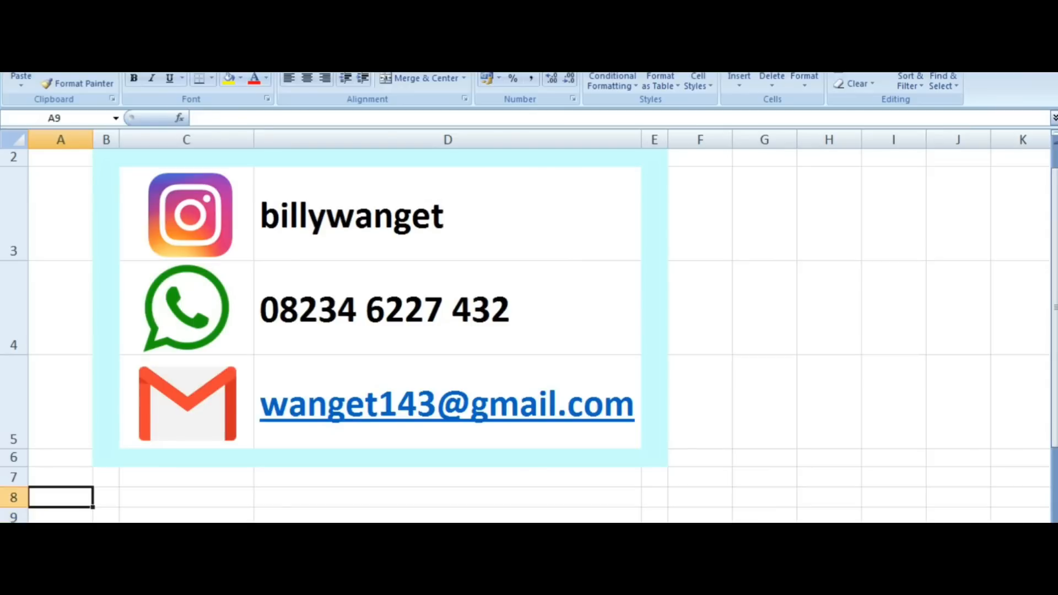
key(ctrl+Home)
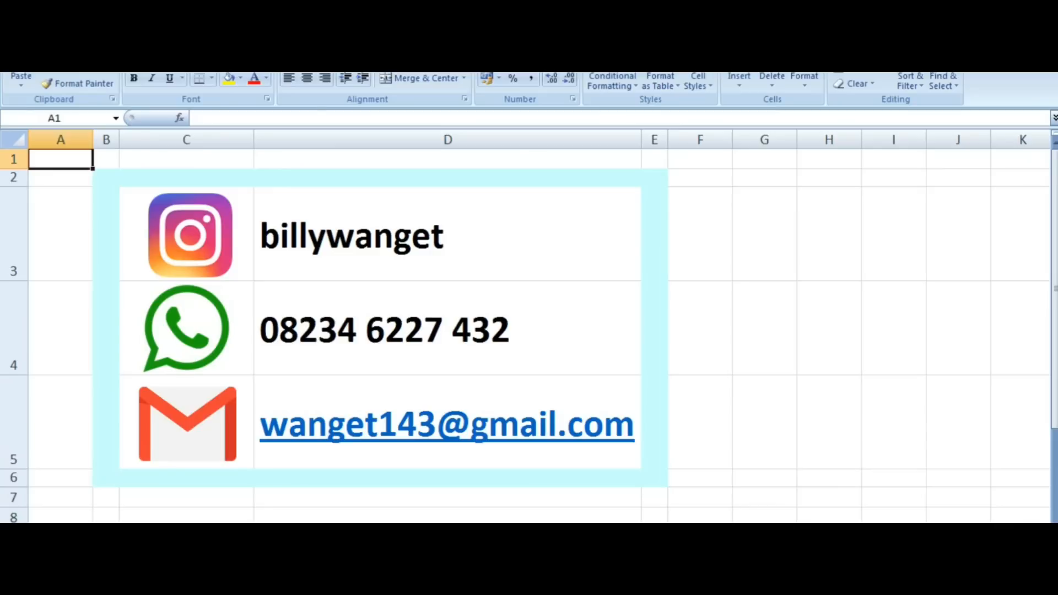
key(Right)
key(Right)
key(Right)
key(Right)
key(Right)
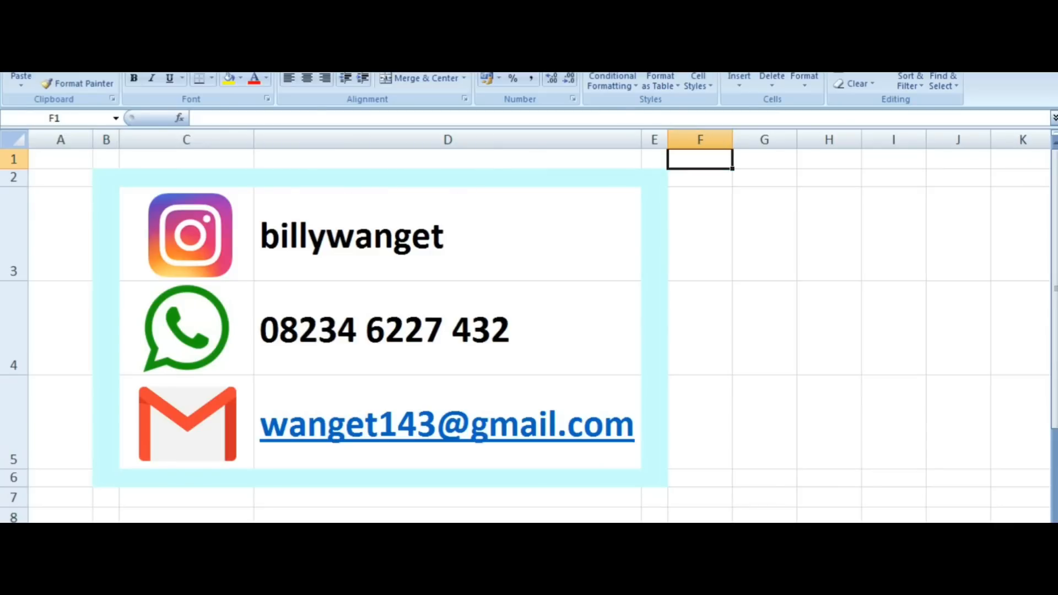
key(Down)
key(Down)
key(Down)
key(Down)
key(Down)
key(Down)
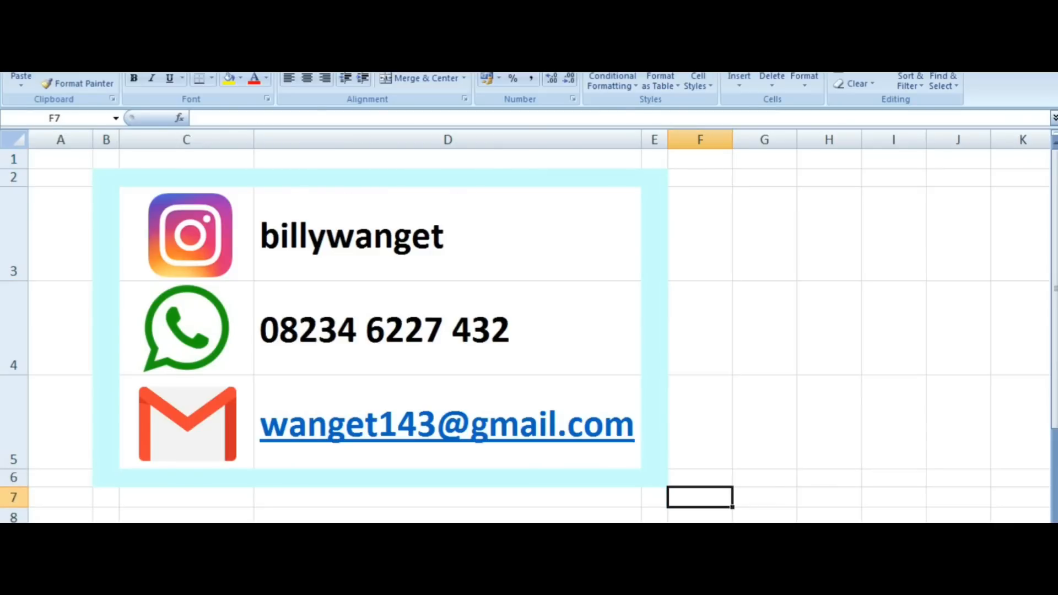
key(Left)
key(Left)
key(Left)
key(Left)
key(Left)
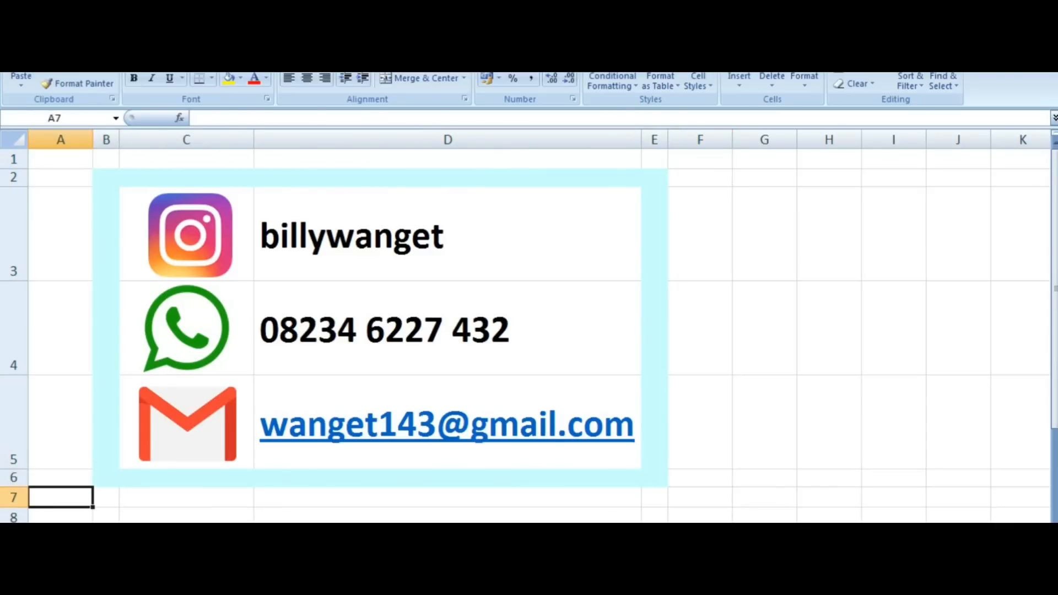
key(Up)
key(Up)
key(Up)
key(Up)
key(Up)
key(Up)
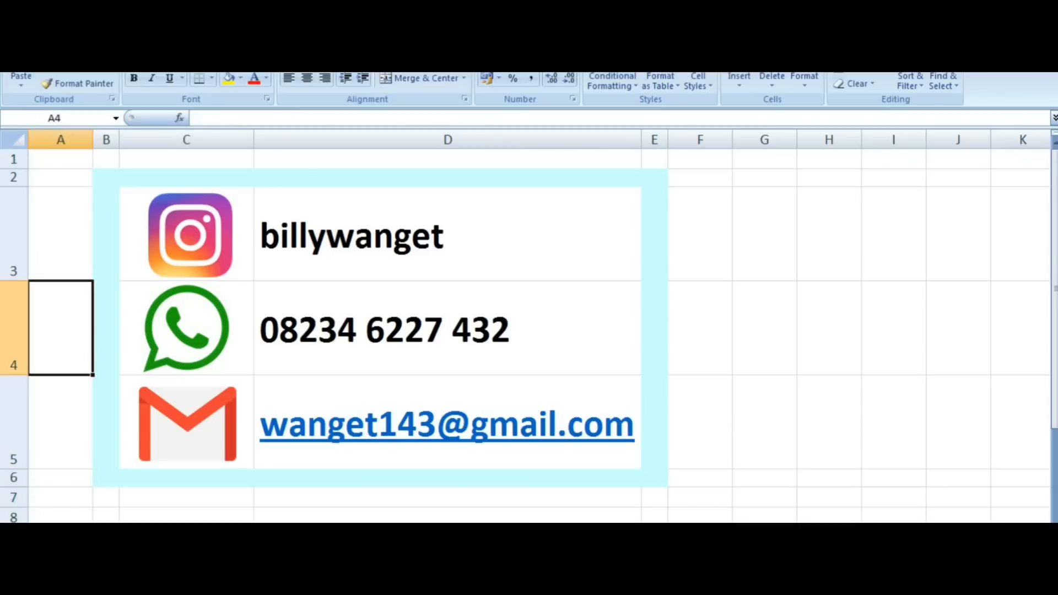